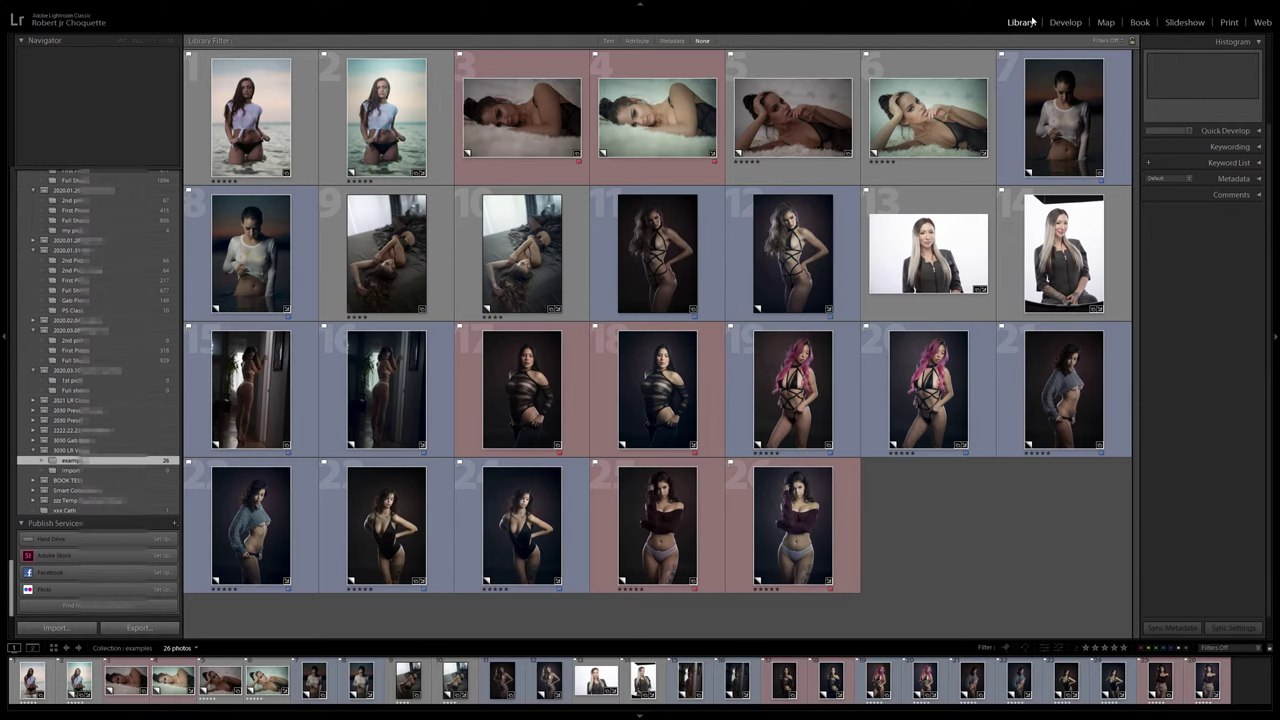
Visit Develop and return to the 26-photo Library grid, then bring up File Explorer's This PC.
click(1065, 22)
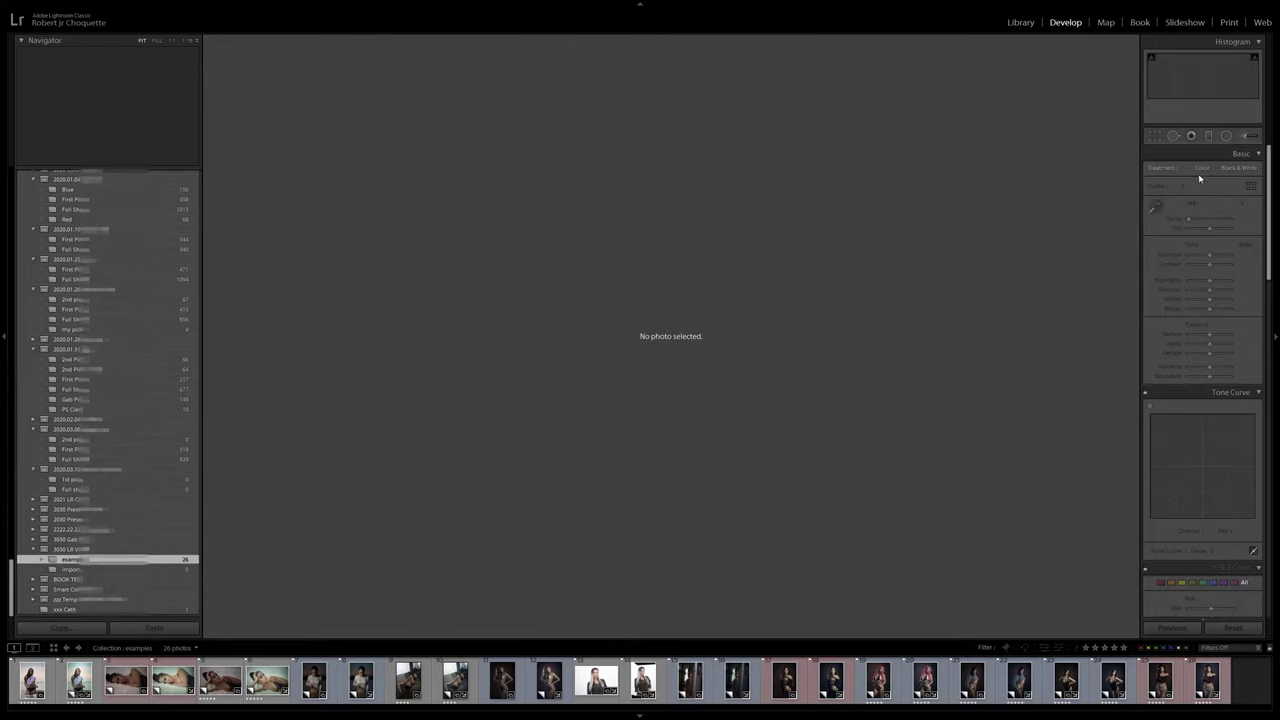
mouse_move(1272, 201)
mouse_down()
mouse_move(1272, 462)
mouse_move(1268, 150)
mouse_up()
click(1025, 26)
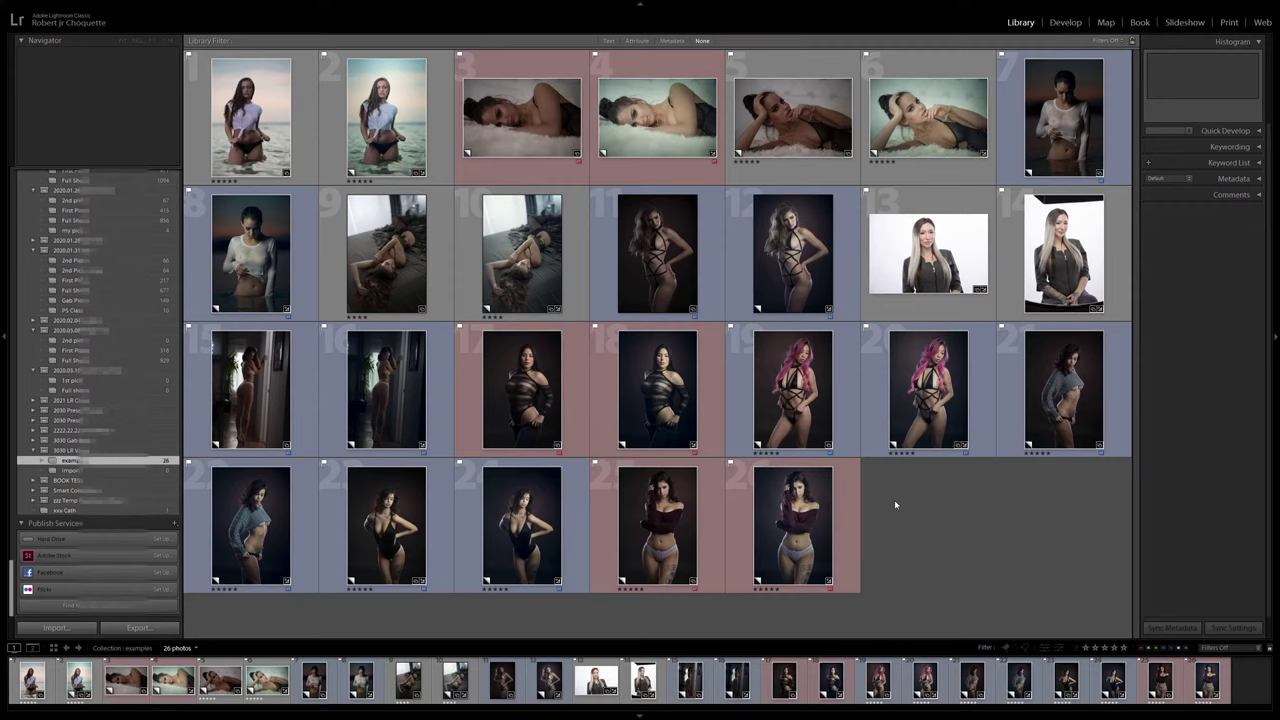
key(super+e)
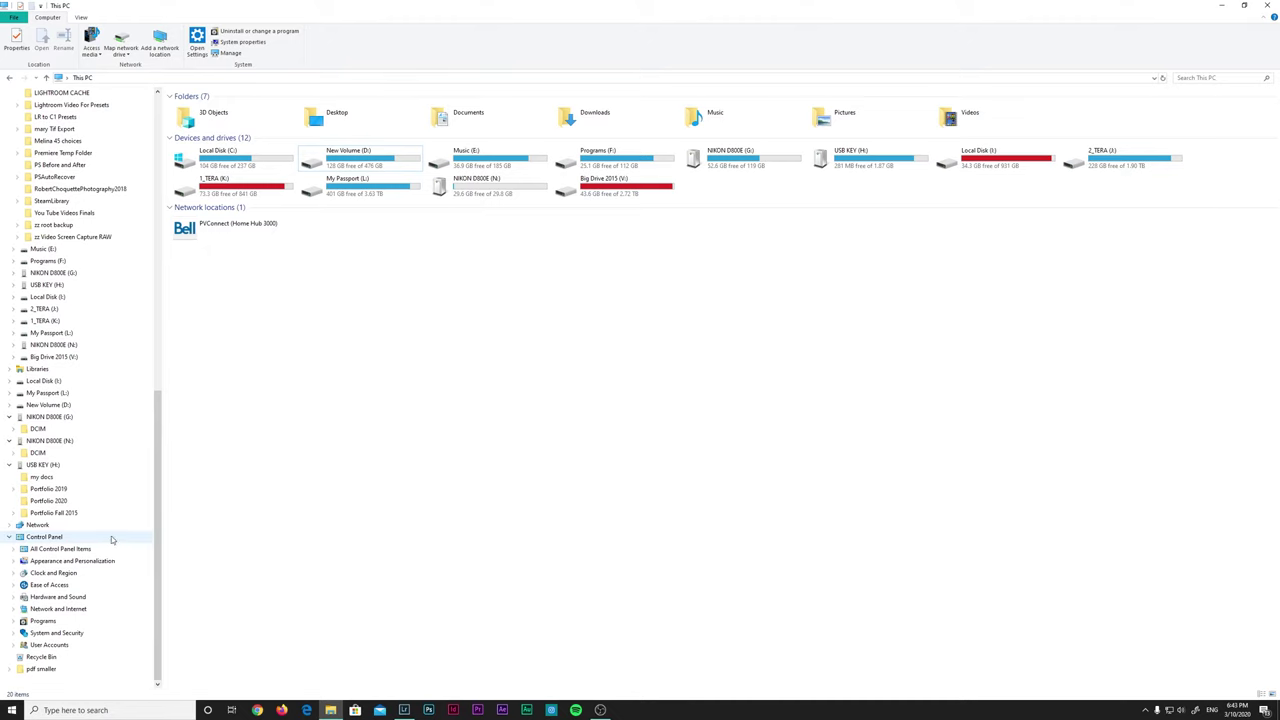
mouse_move(45, 455)
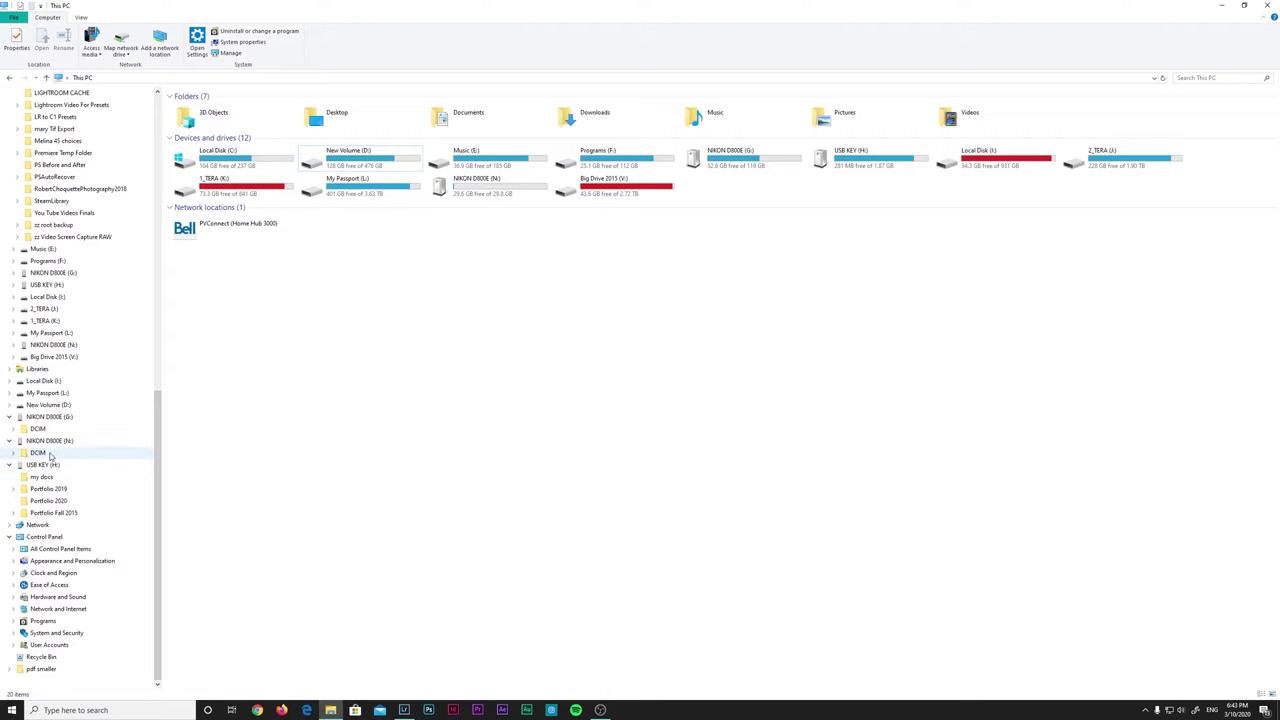
Copy the three NEF photos from the card's DCIM\150D800E folder, then go to New Volume (D:).
click(38, 453)
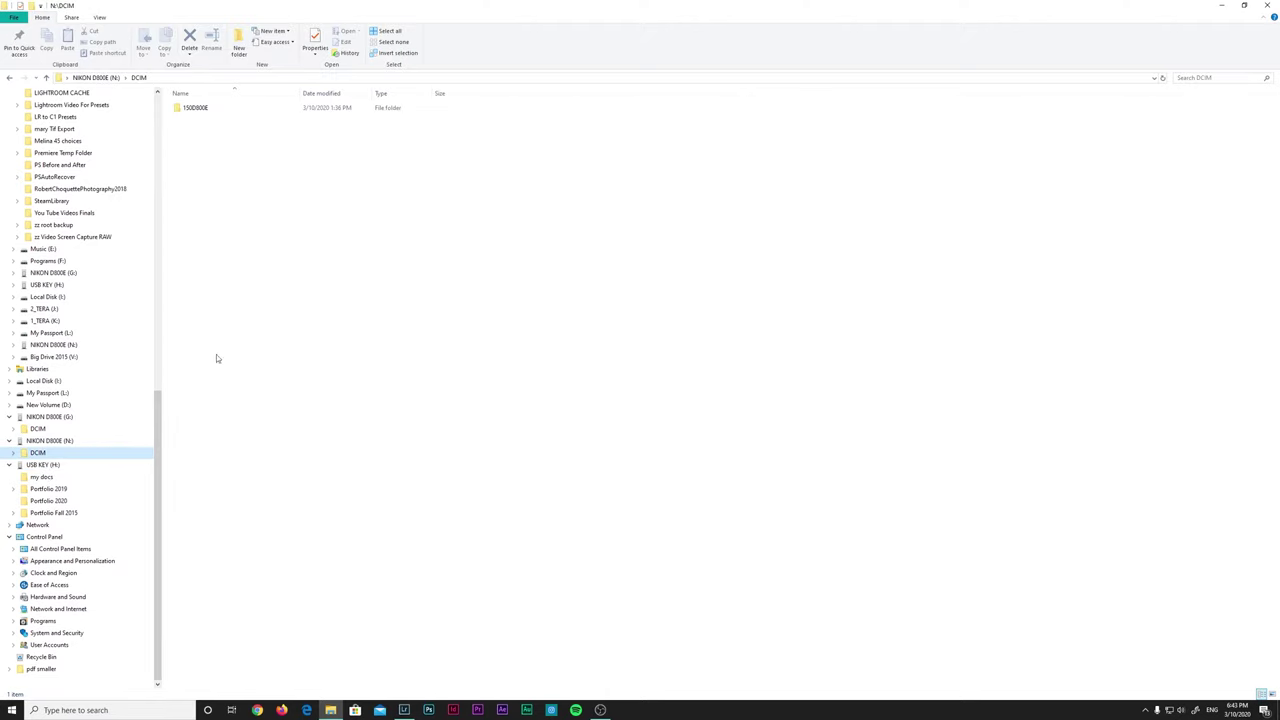
double_click(211, 111)
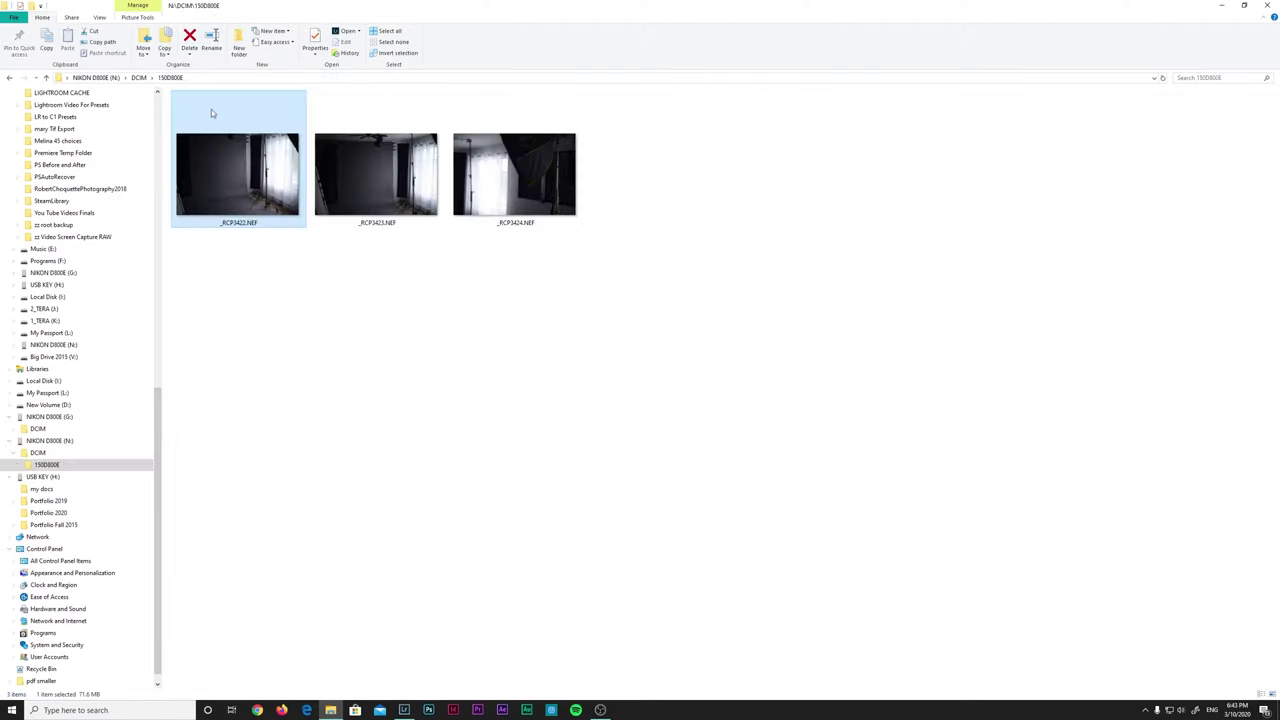
drag(666, 224, 612, 229)
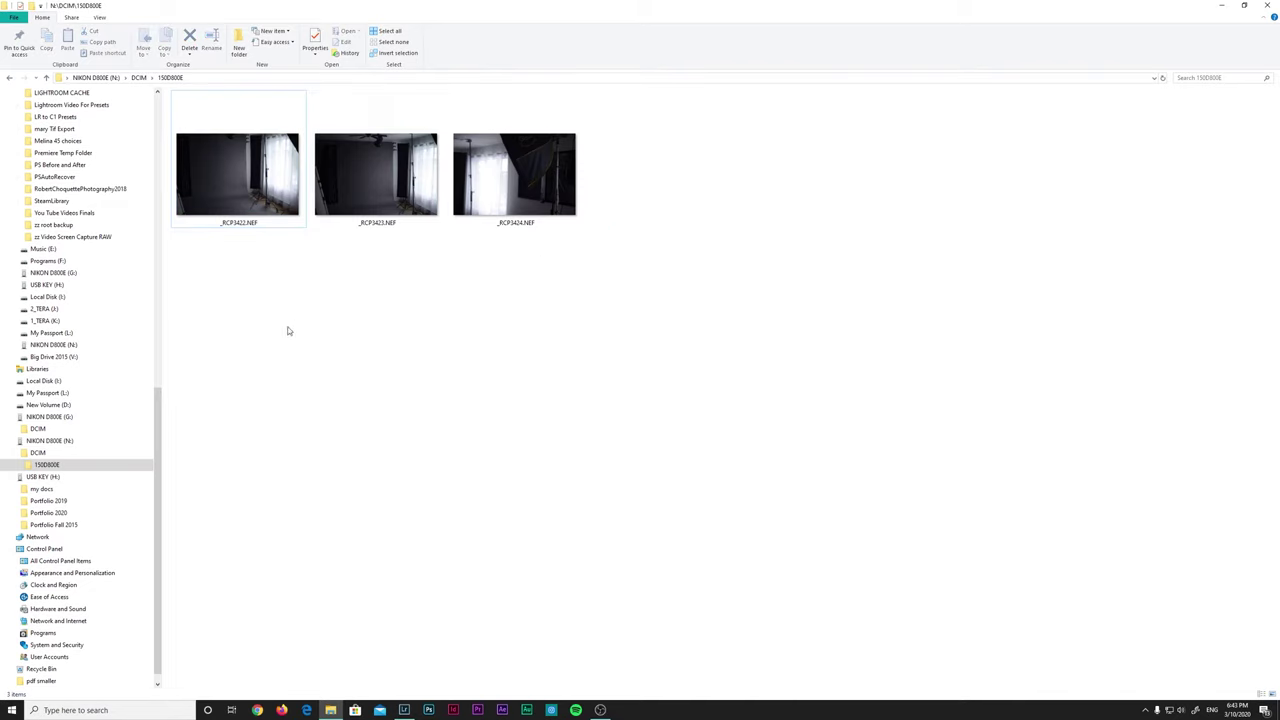
mouse_move(80, 445)
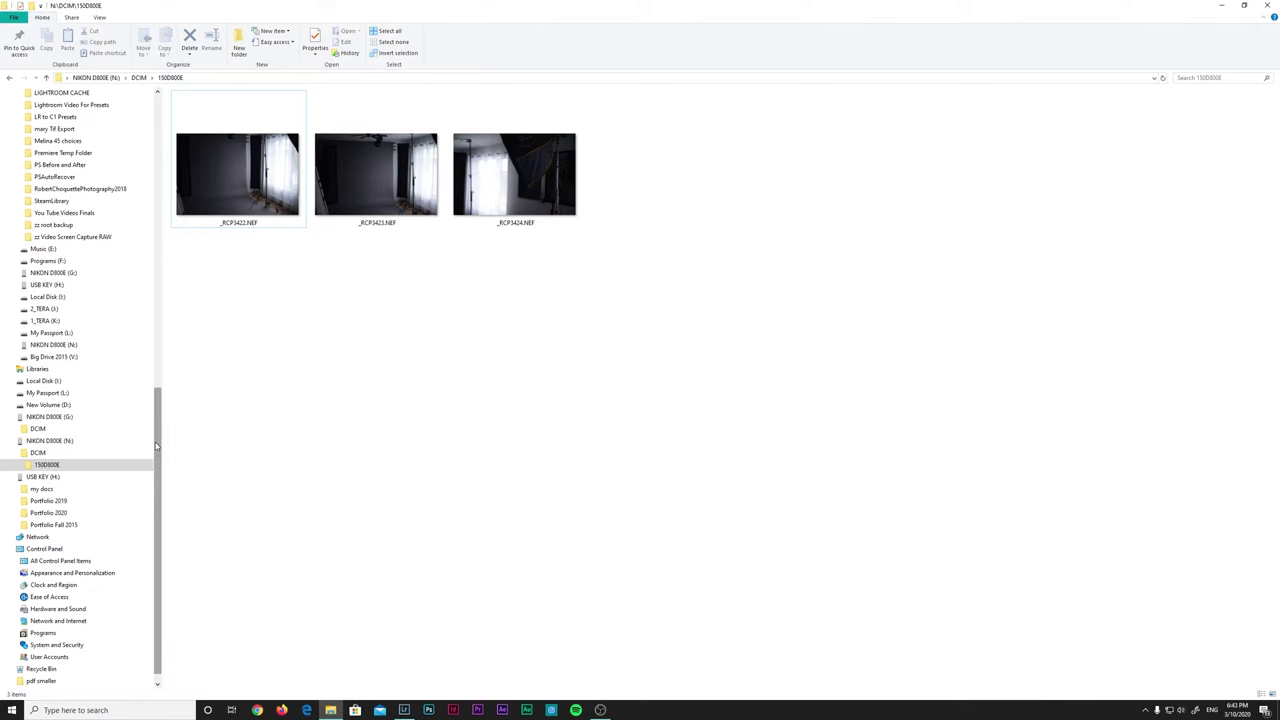
drag(156, 446, 215, 285)
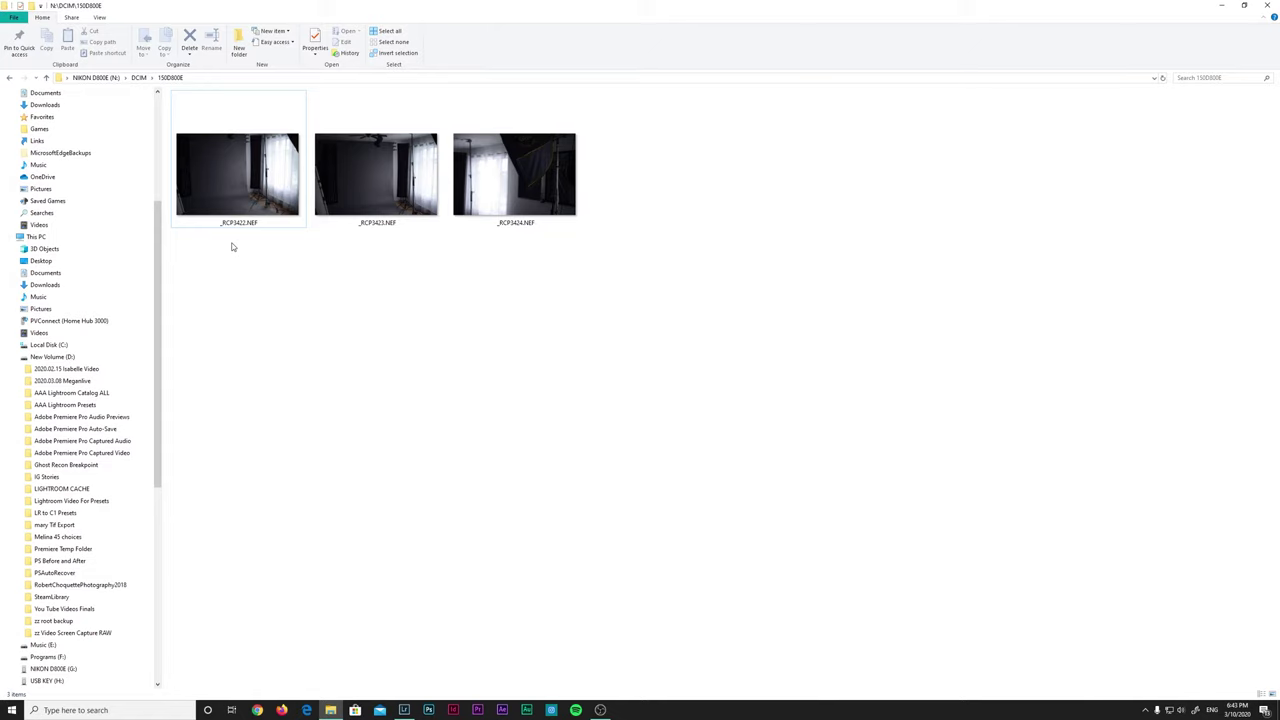
drag(245, 238, 624, 156)
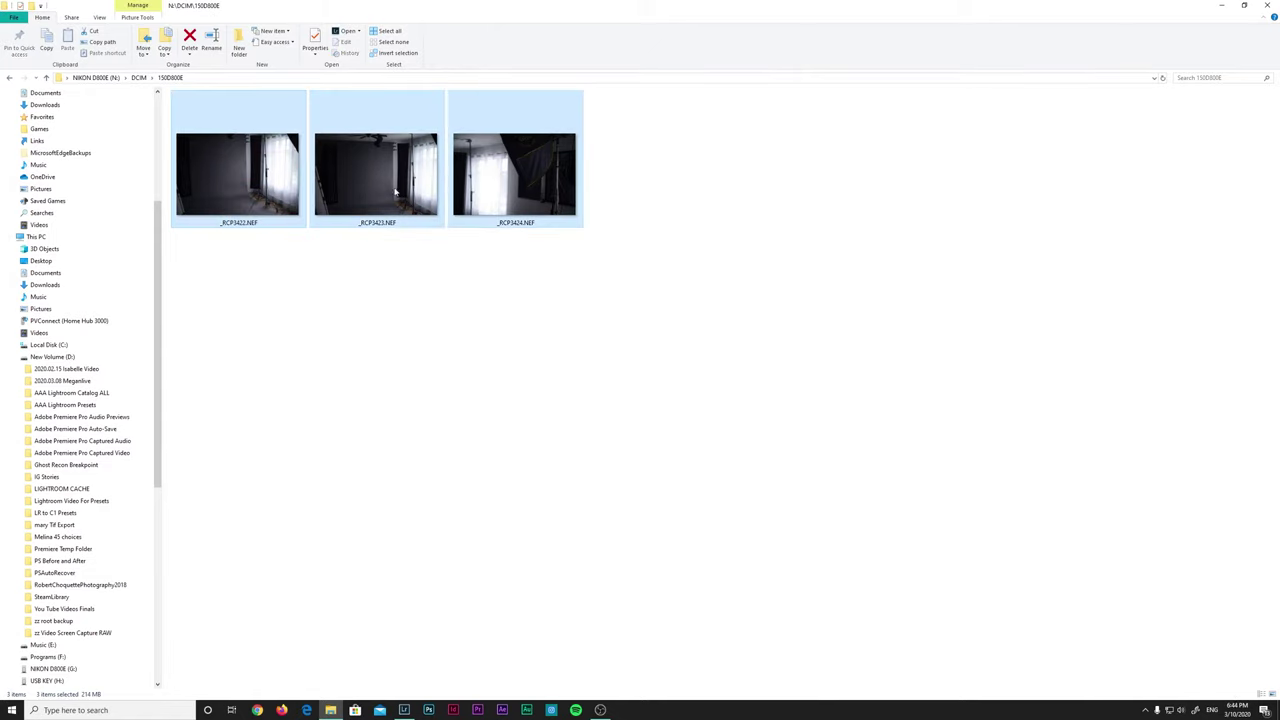
right_click(229, 195)
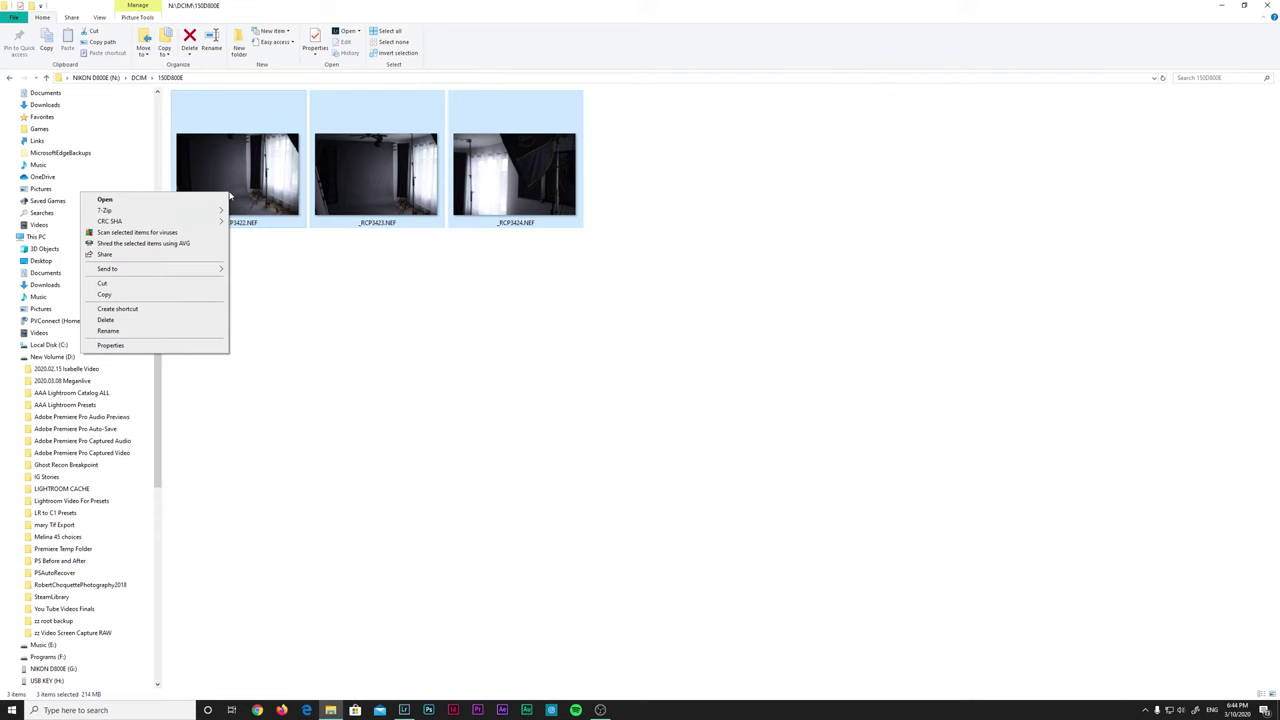
click(139, 297)
click(52, 357)
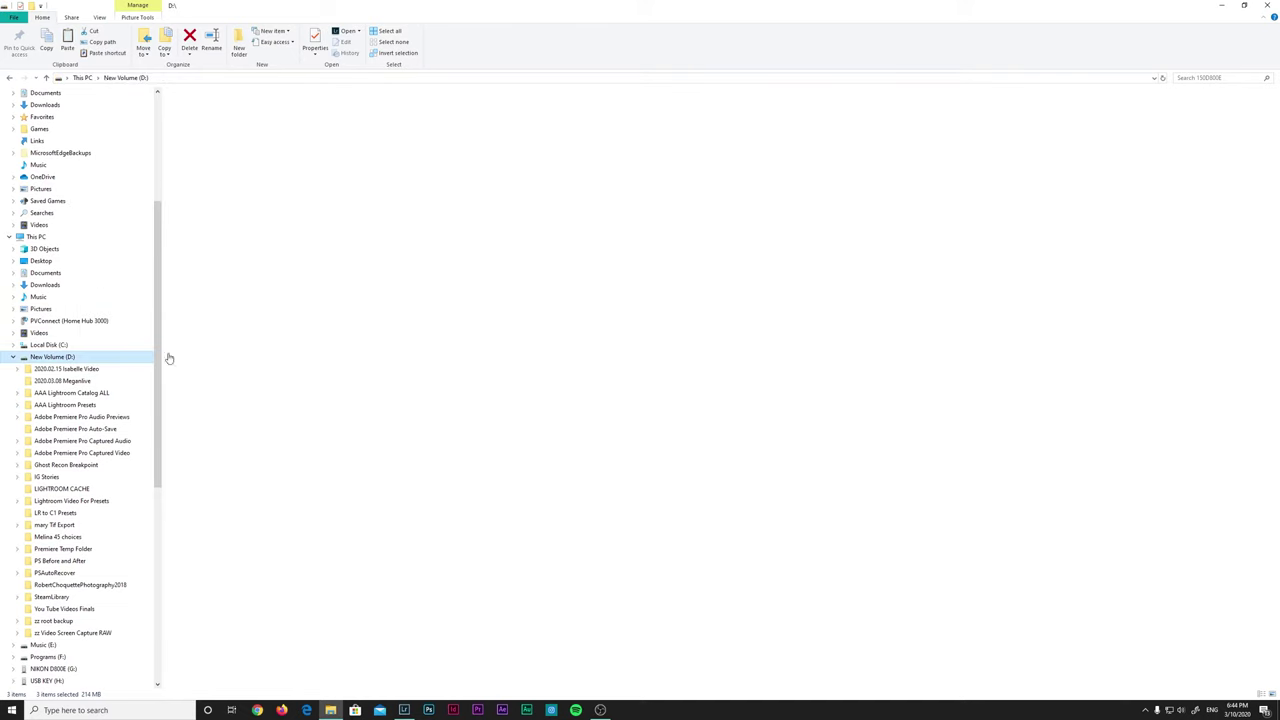
Create a new folder named '2020.03.10 Test' on New Volume (D:).
right_click(488, 314)
mouse_move(430, 421)
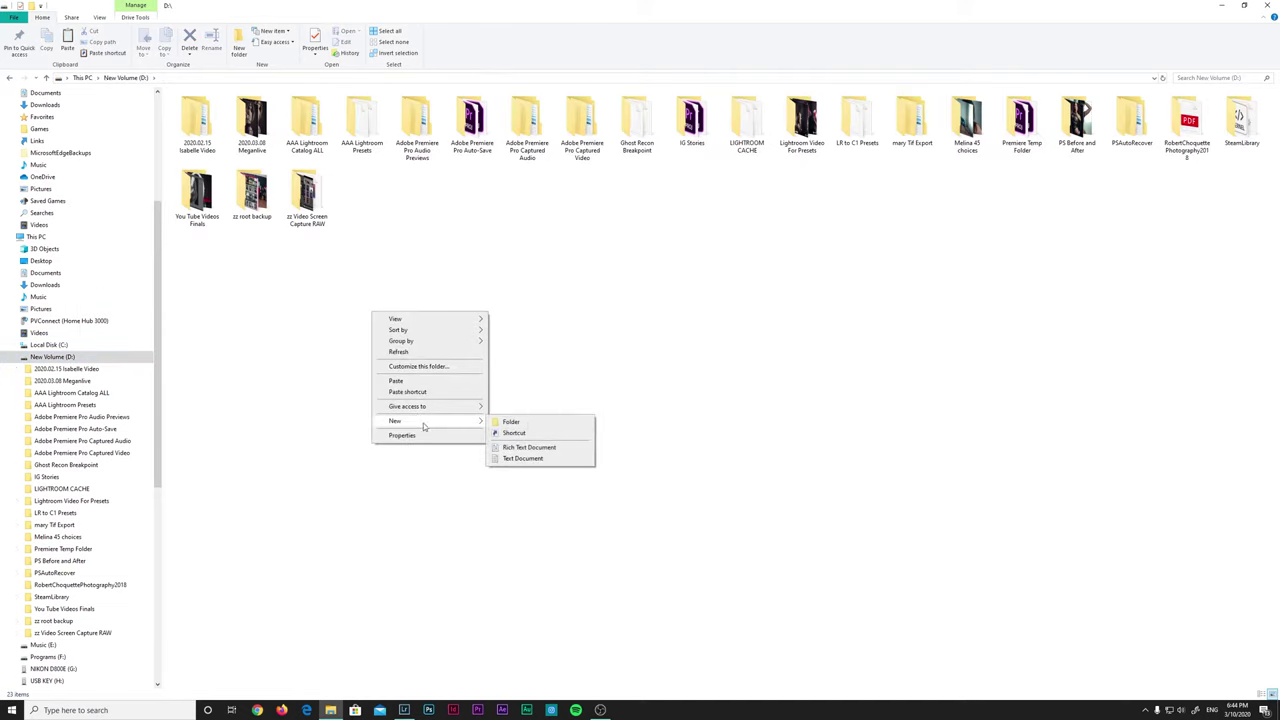
click(531, 424)
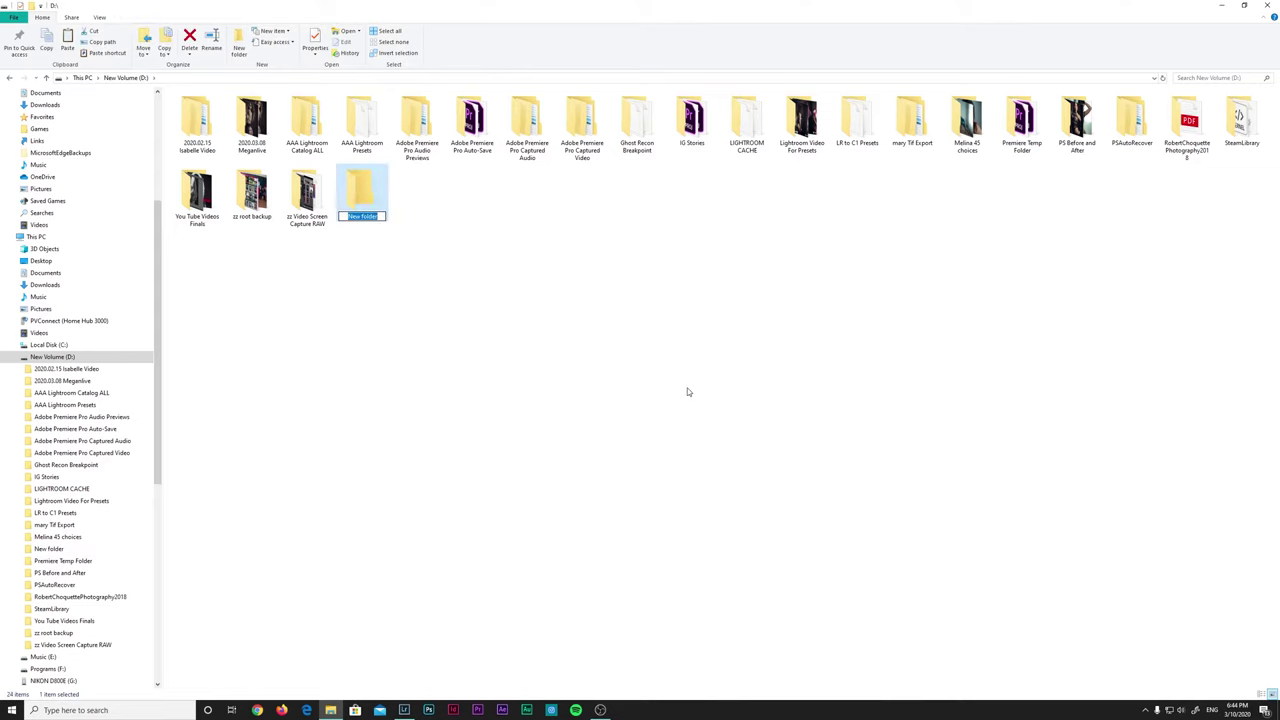
text(2020)
text(.03)
text(.10)
text( Test)
key(Return)
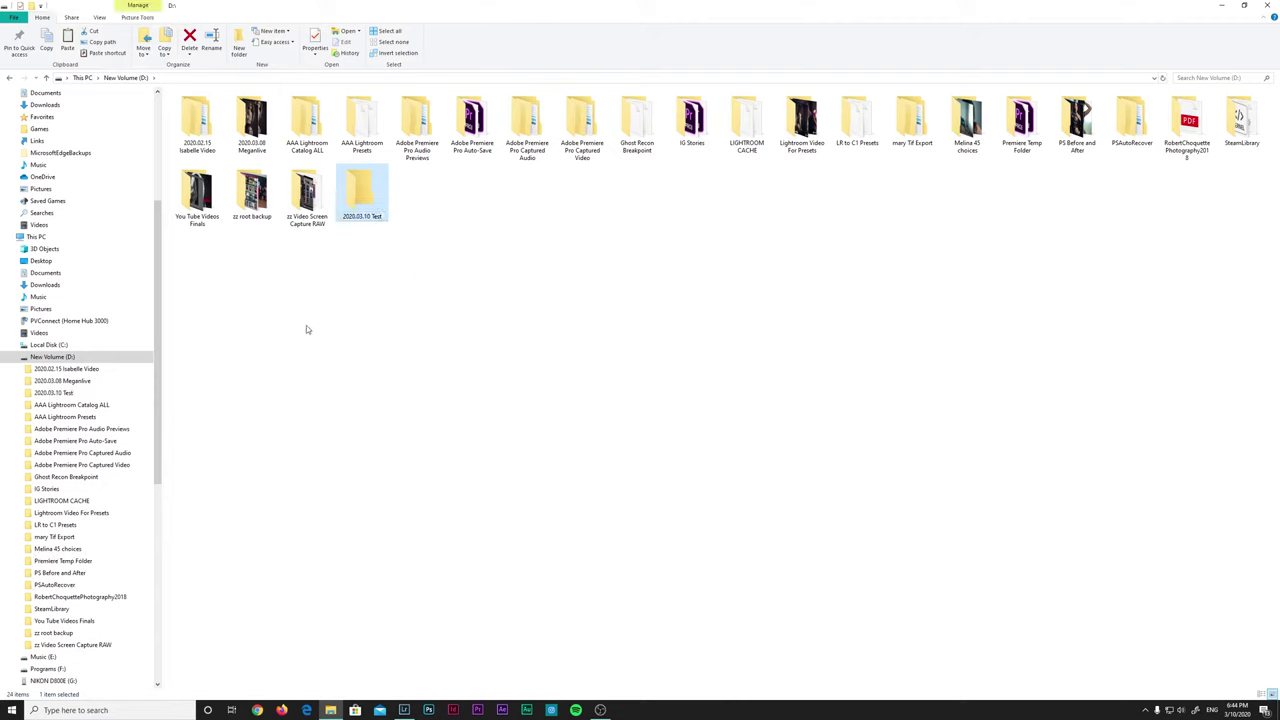
drag(160, 268, 170, 449)
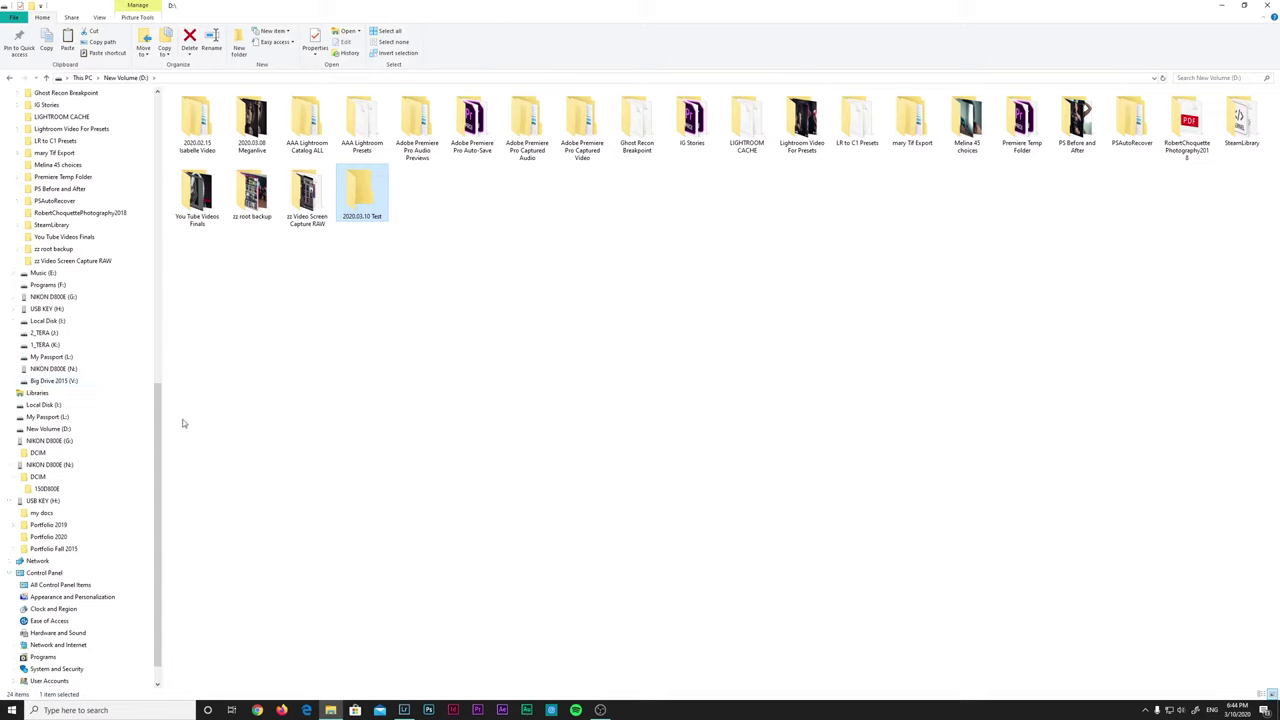
Open My Passport (L:) > 2018 Photography and scroll through its dated shoot folders.
click(47, 416)
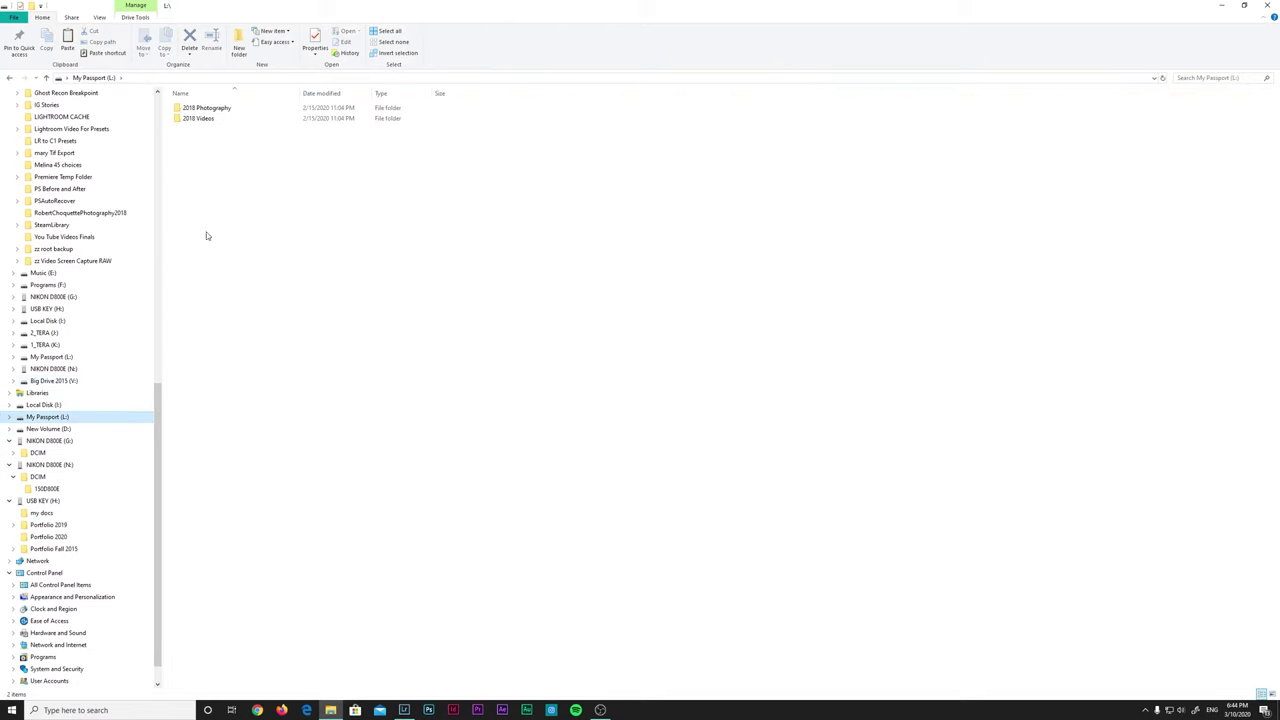
double_click(238, 107)
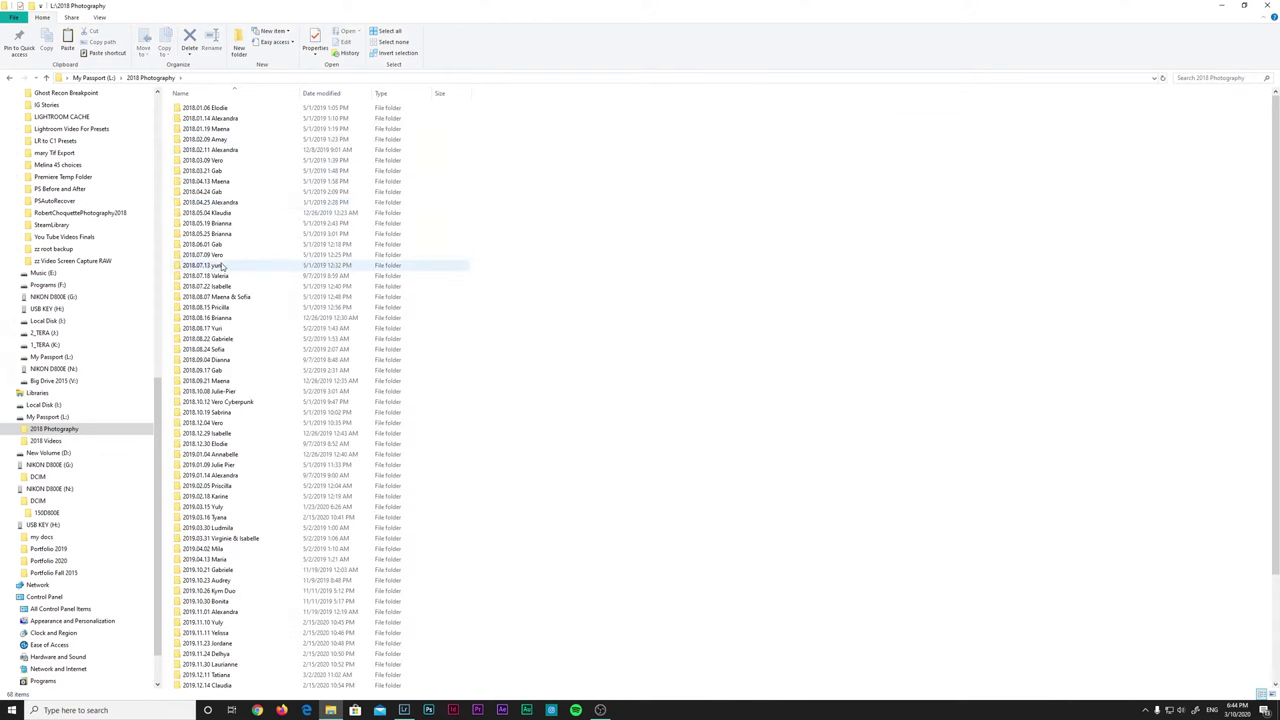
scroll(220, 206, down, 3)
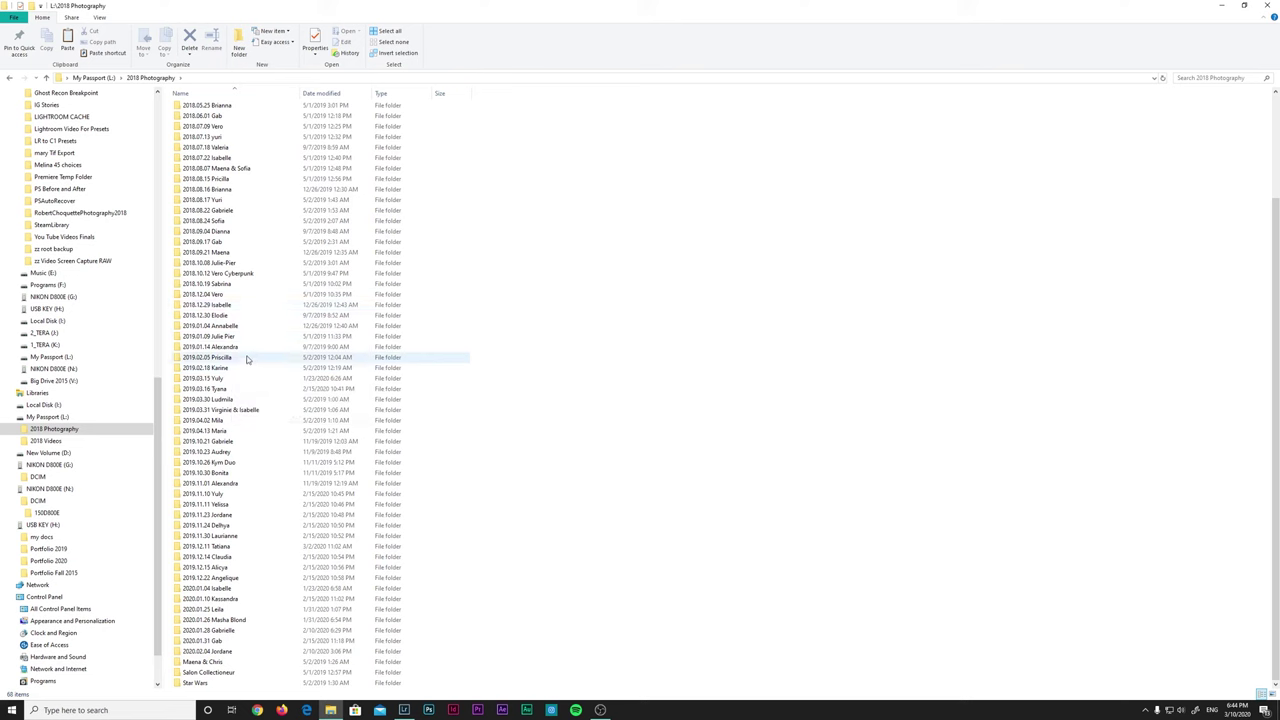
scroll(247, 360, up, 4)
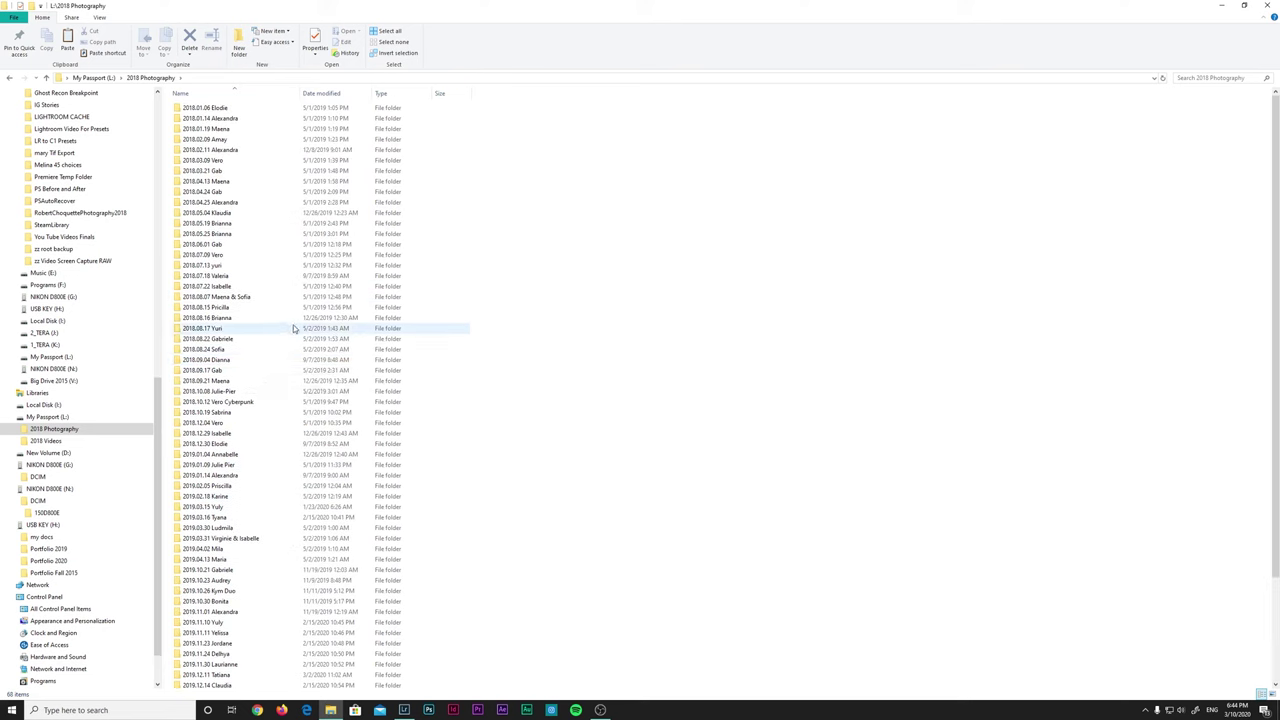
scroll(293, 325, down, 3)
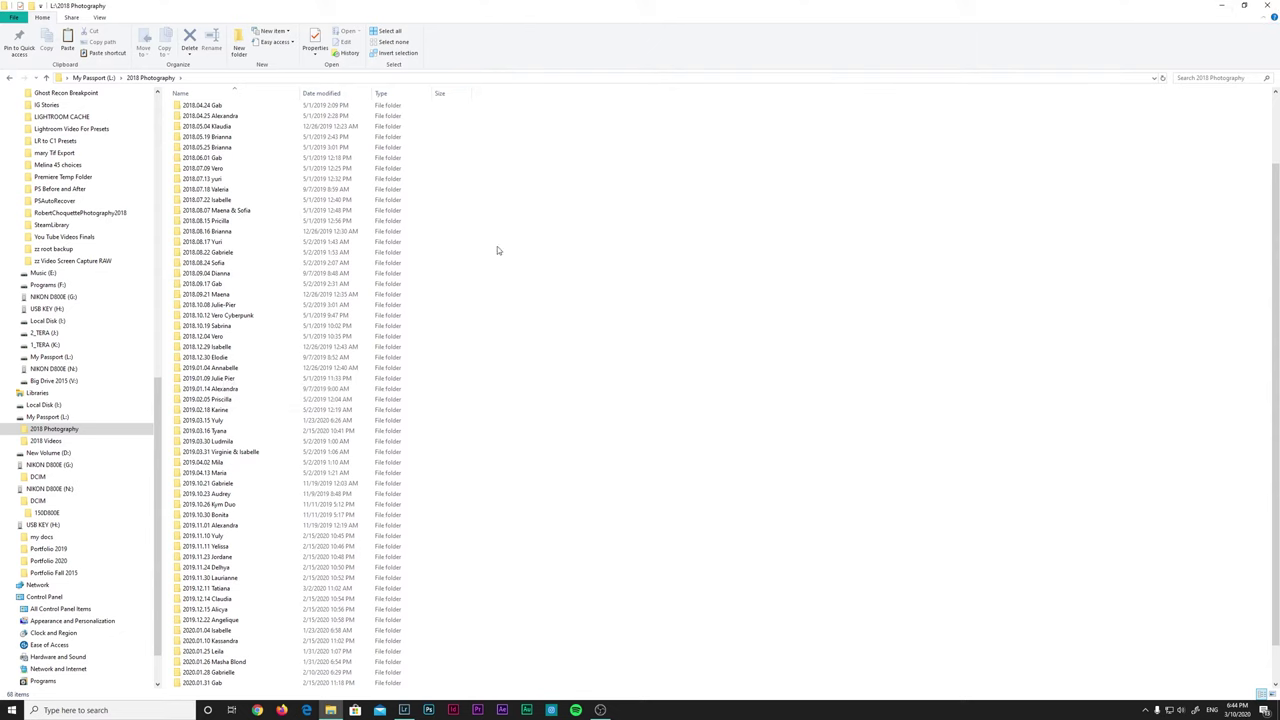
scroll(497, 250, up, 3)
scroll(100, 300, up, 2)
scroll(100, 290, up, 4)
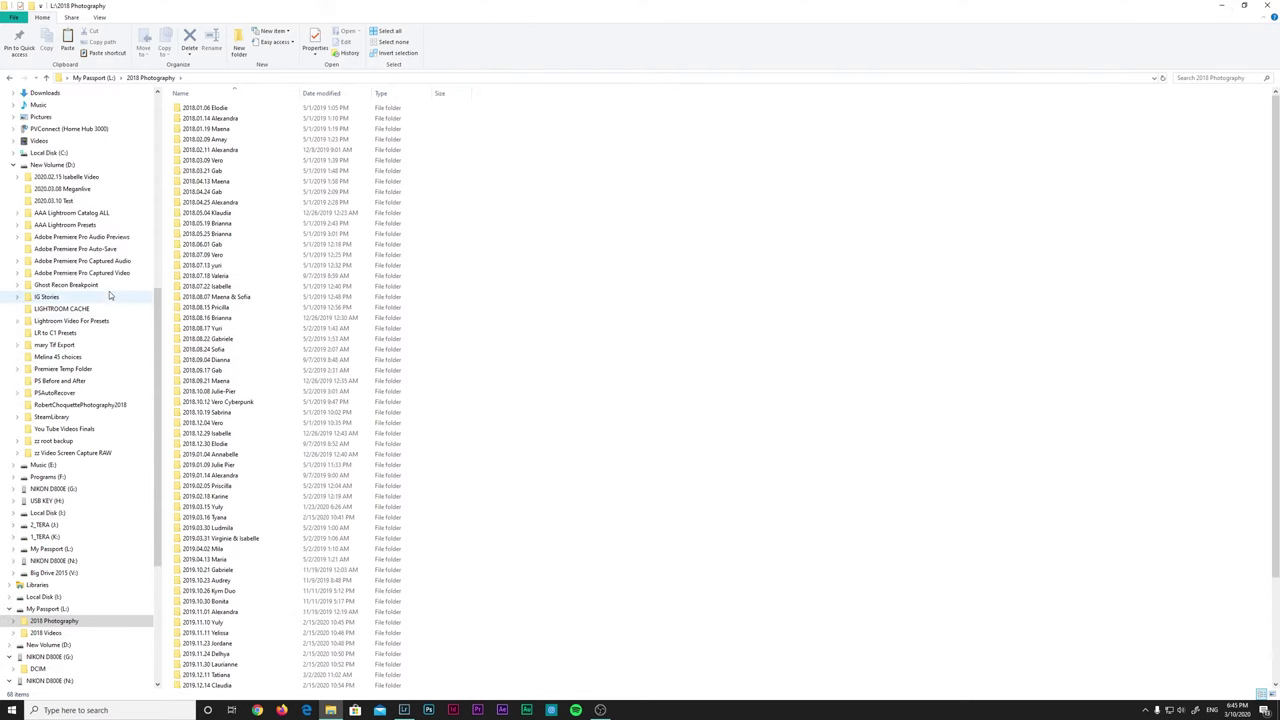
scroll(80, 270, up, 1)
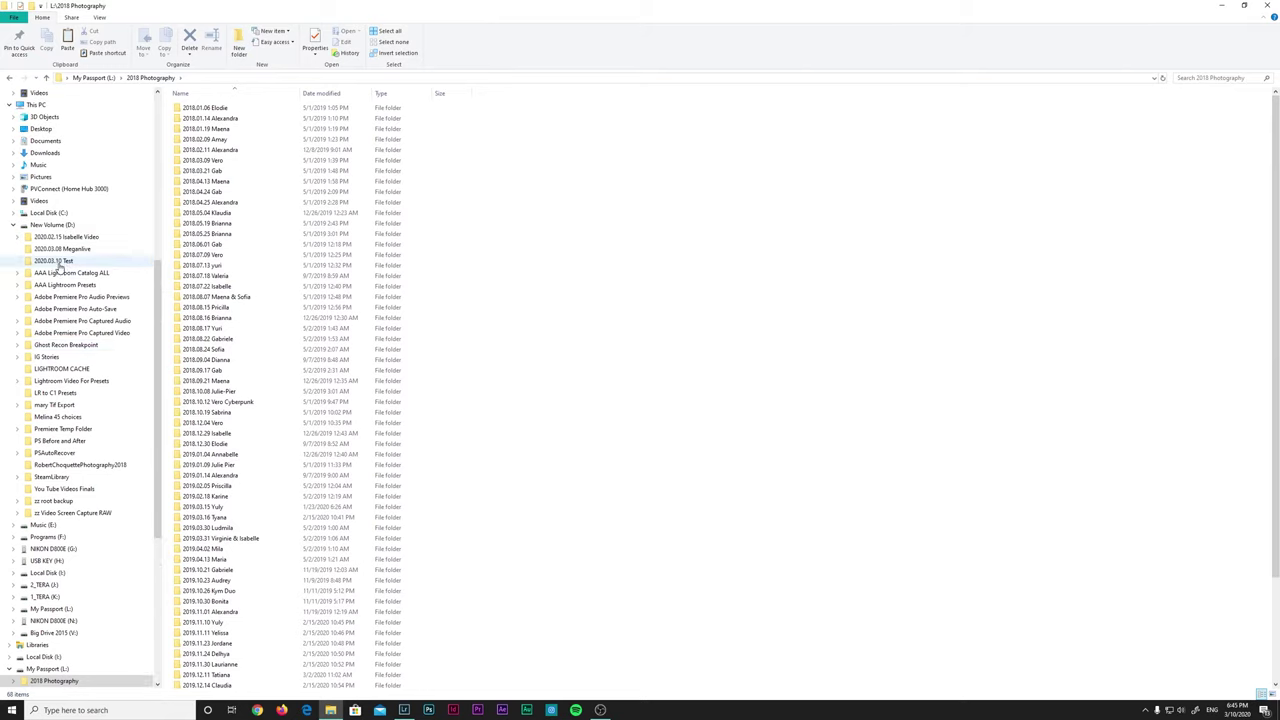
Paste the three copied NEF photos into the empty 2020.03.10 Test folder.
click(60, 262)
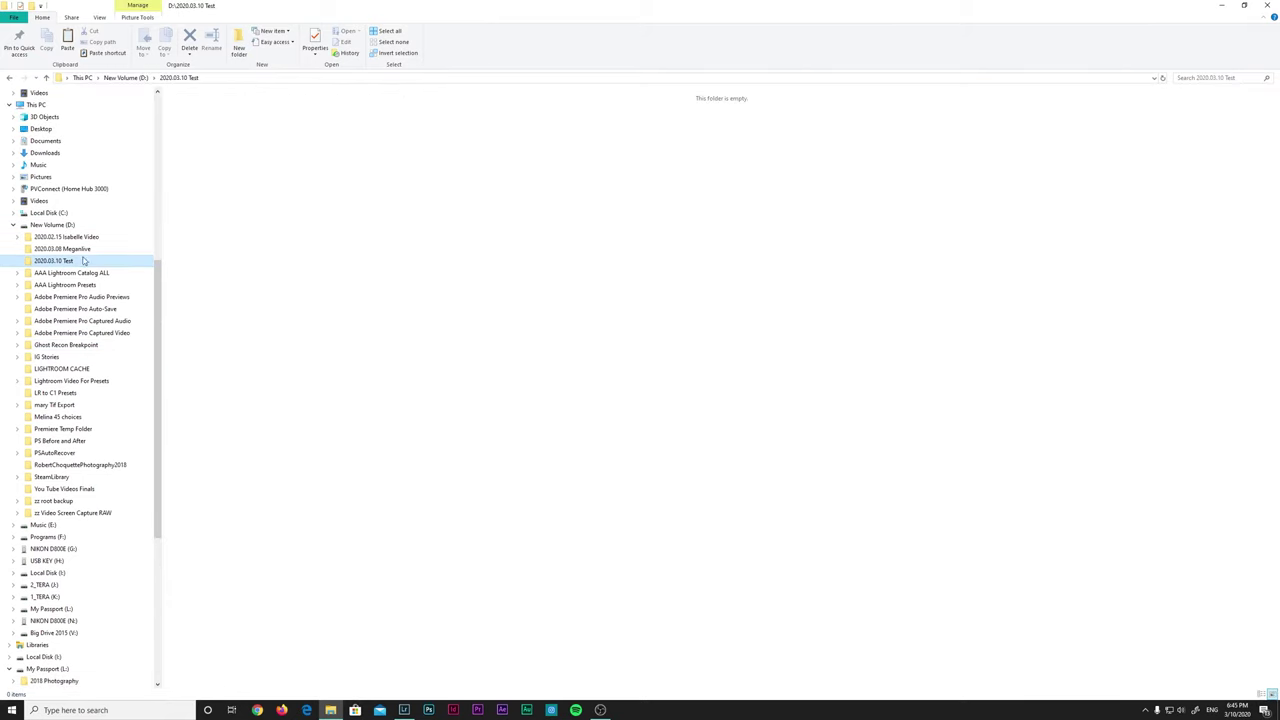
right_click(251, 251)
click(303, 321)
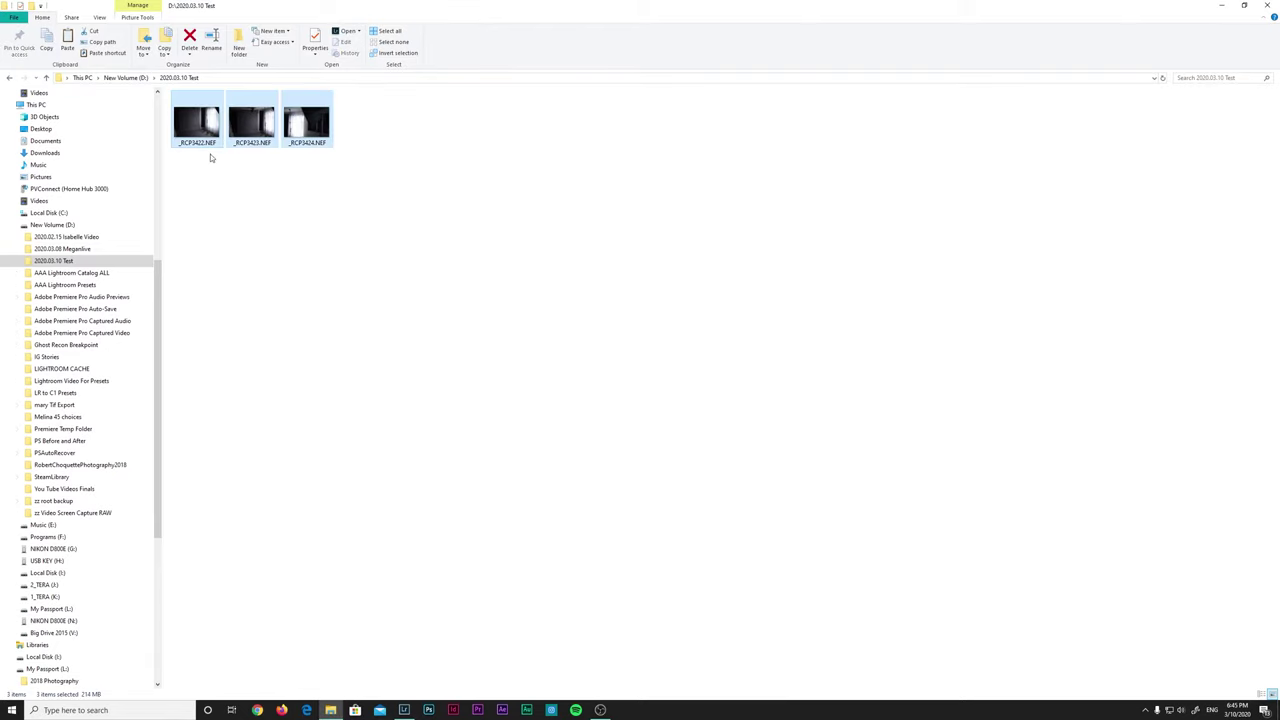
click(245, 186)
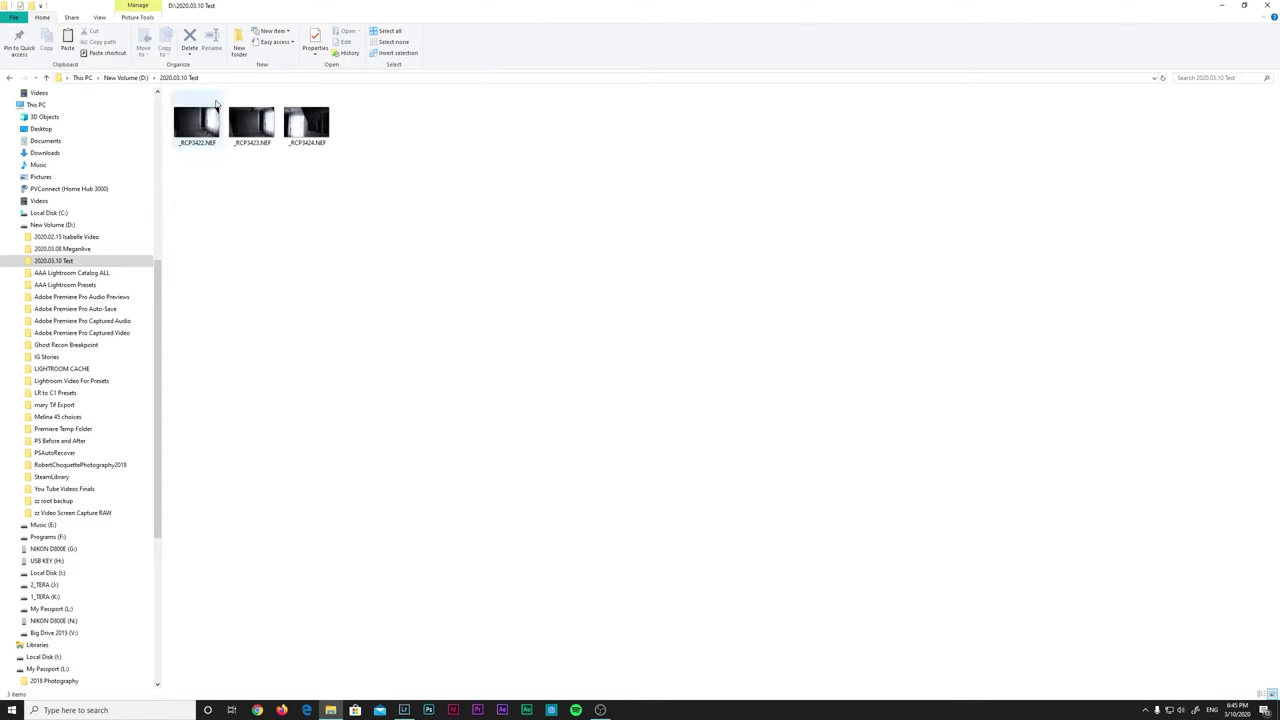
Open _RCP3422.NEF with Adobe Photoshop Lightroom Classic.
click(205, 131)
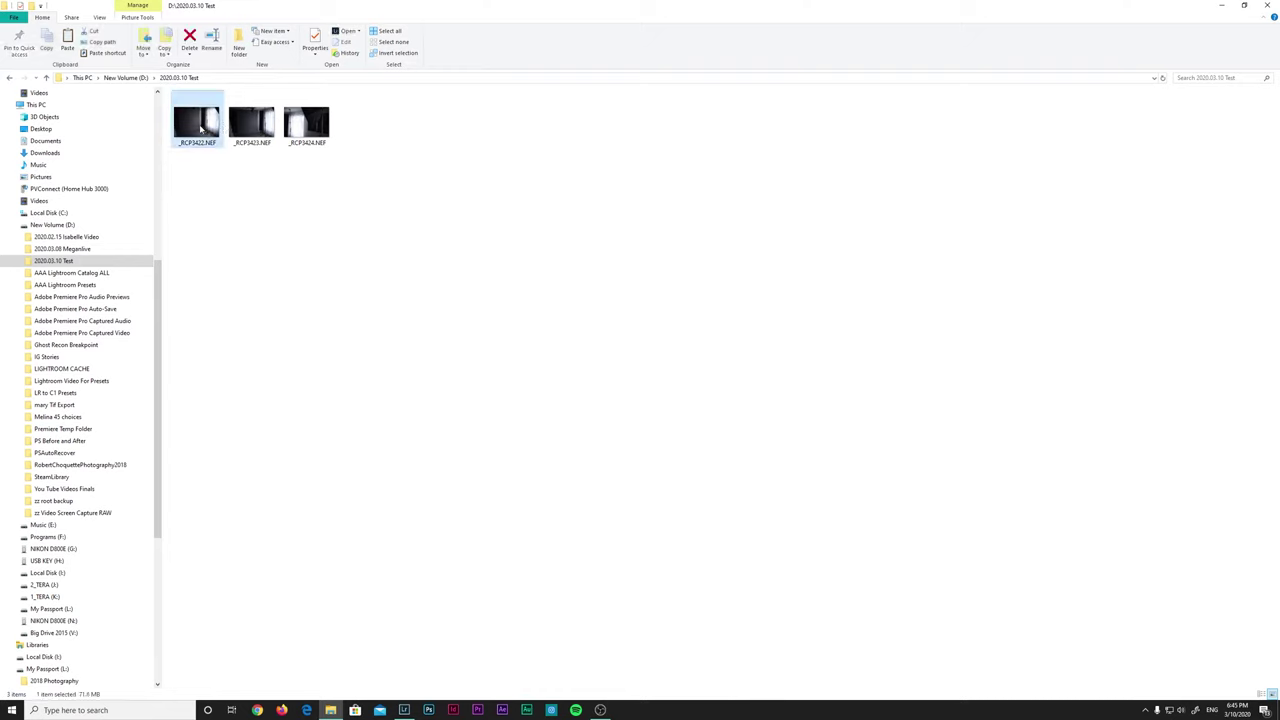
right_click(201, 130)
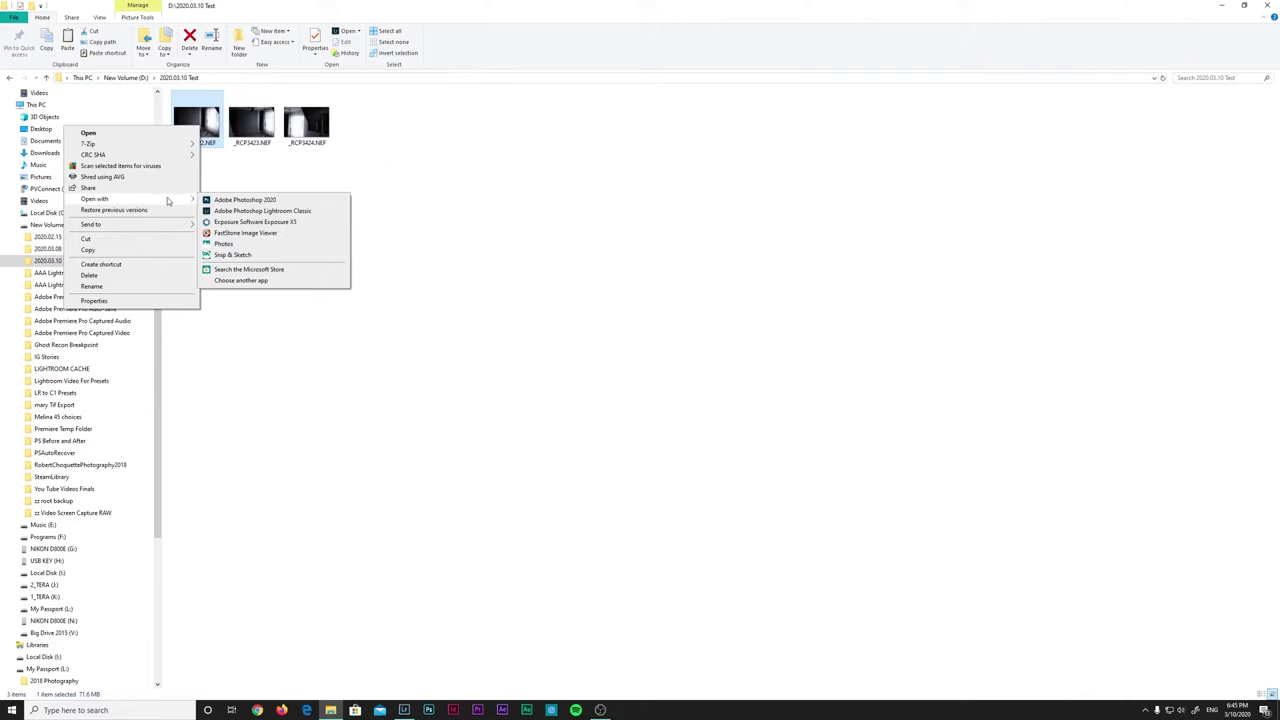
mouse_move(95, 199)
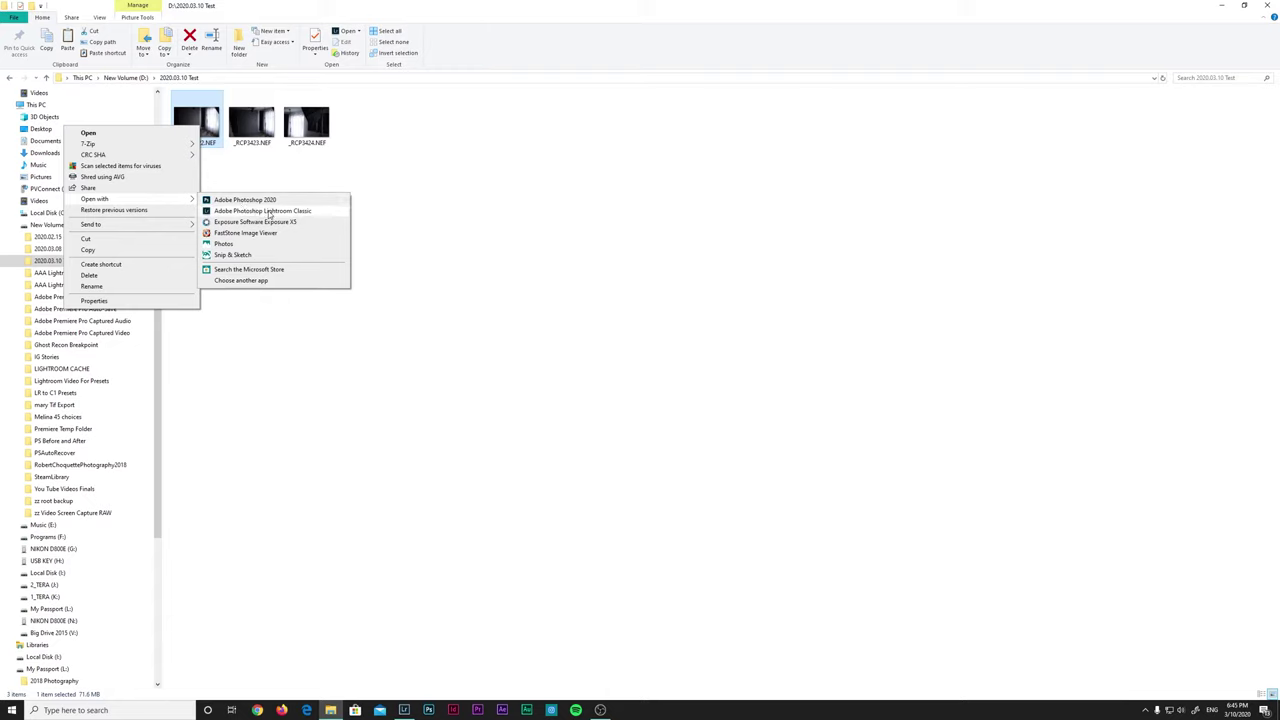
click(268, 212)
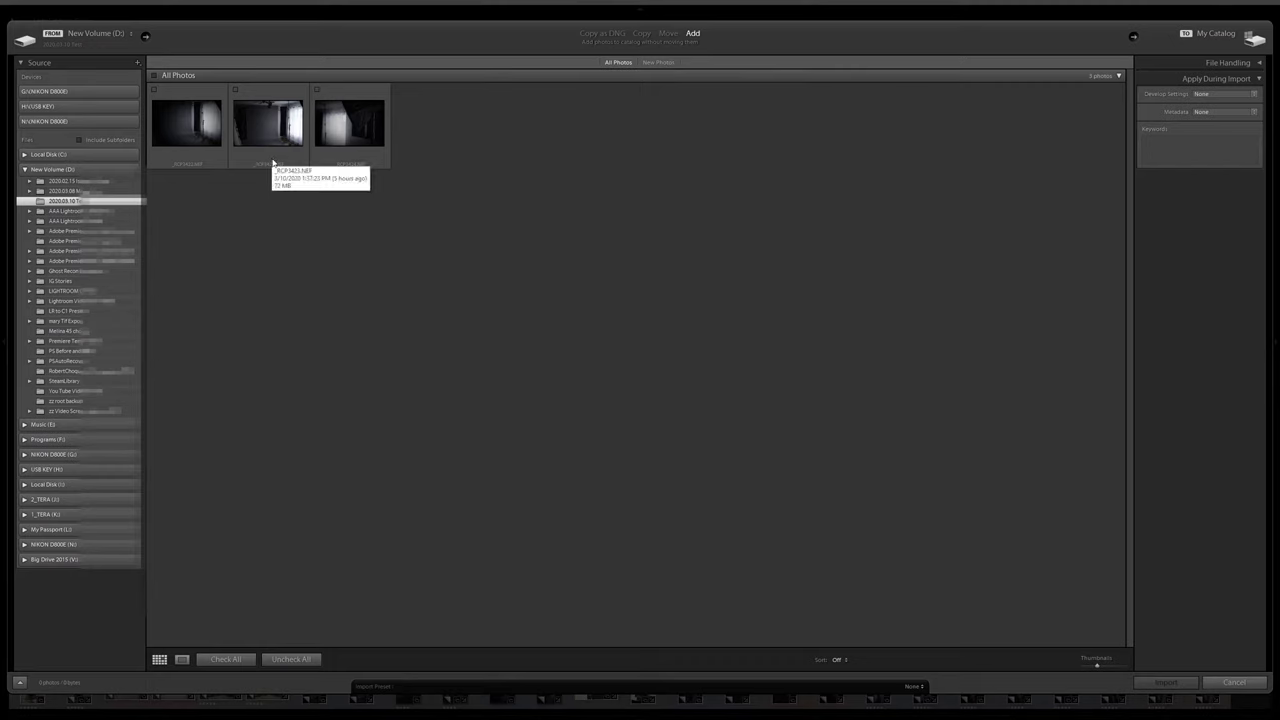
Check all three photos for import, keep Develop Settings at None, and expand File Handling.
click(236, 661)
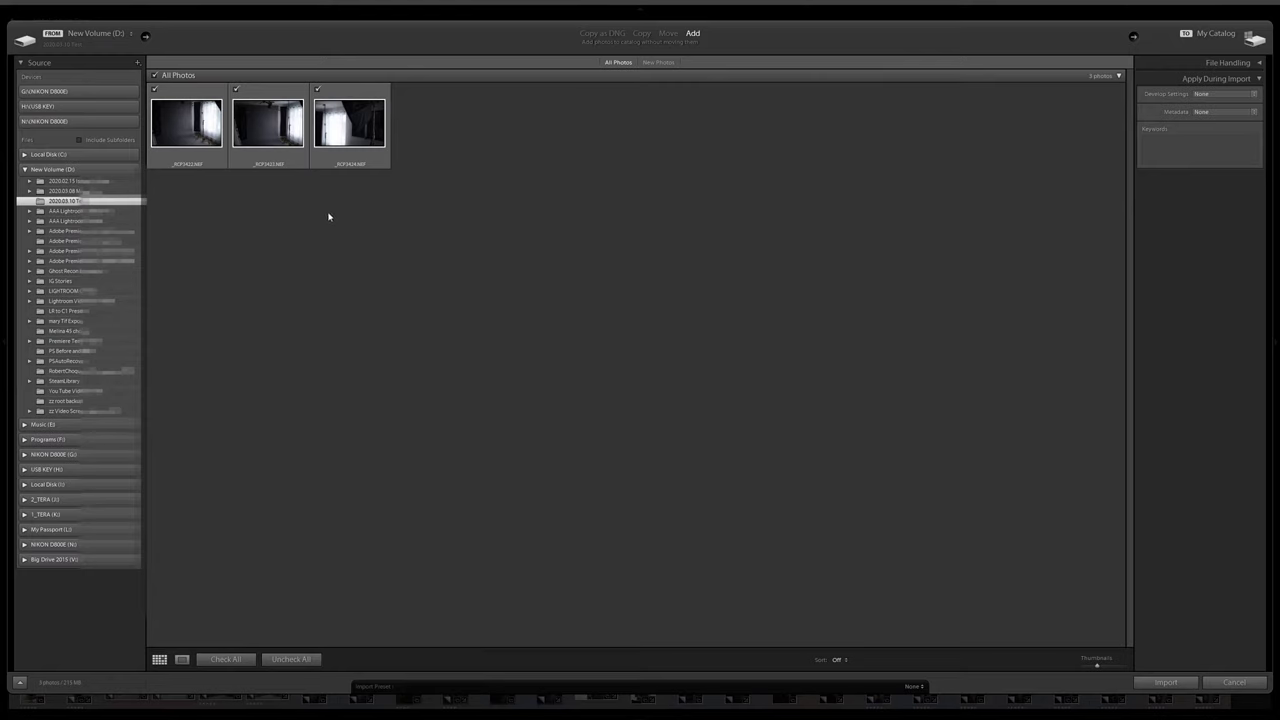
click(318, 91)
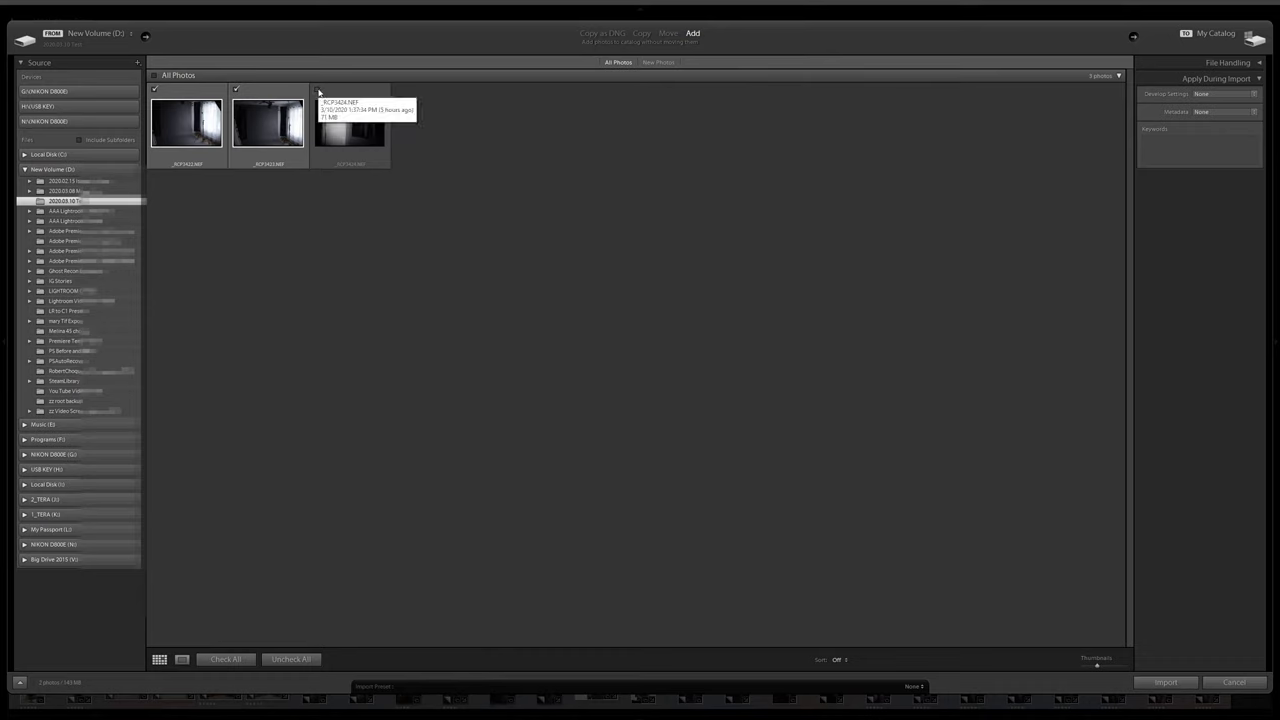
click(318, 91)
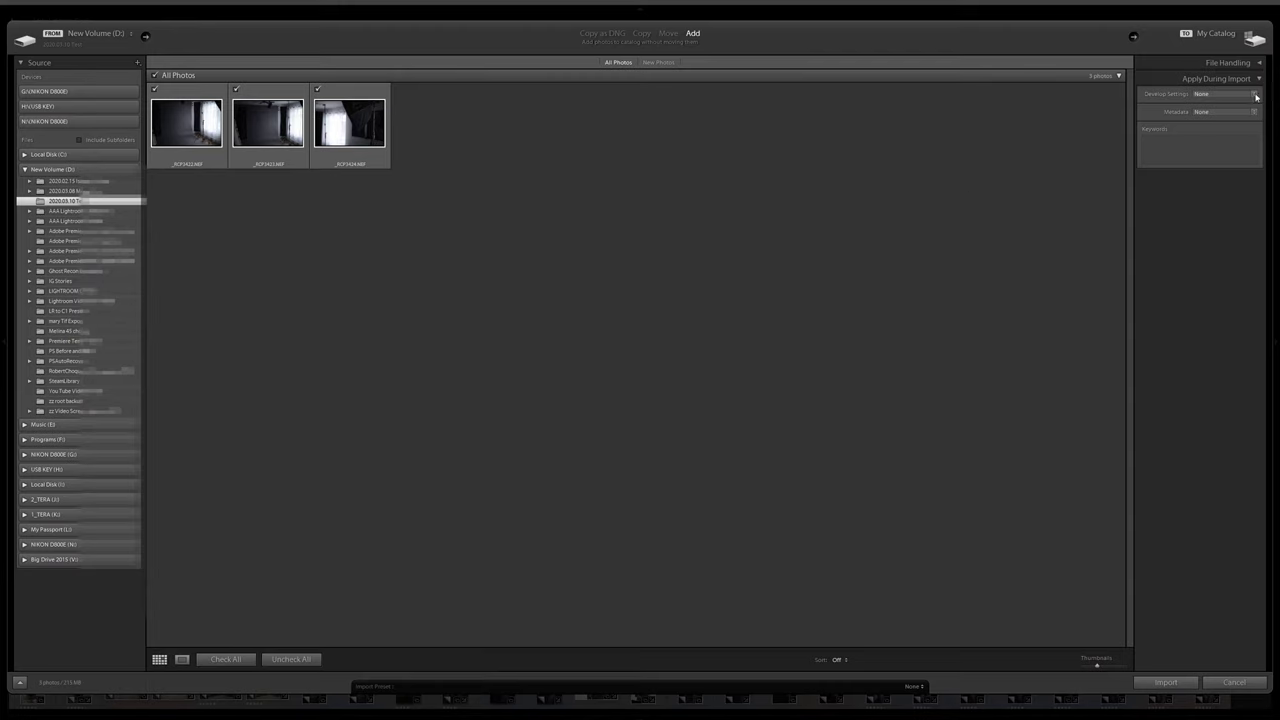
click(1255, 95)
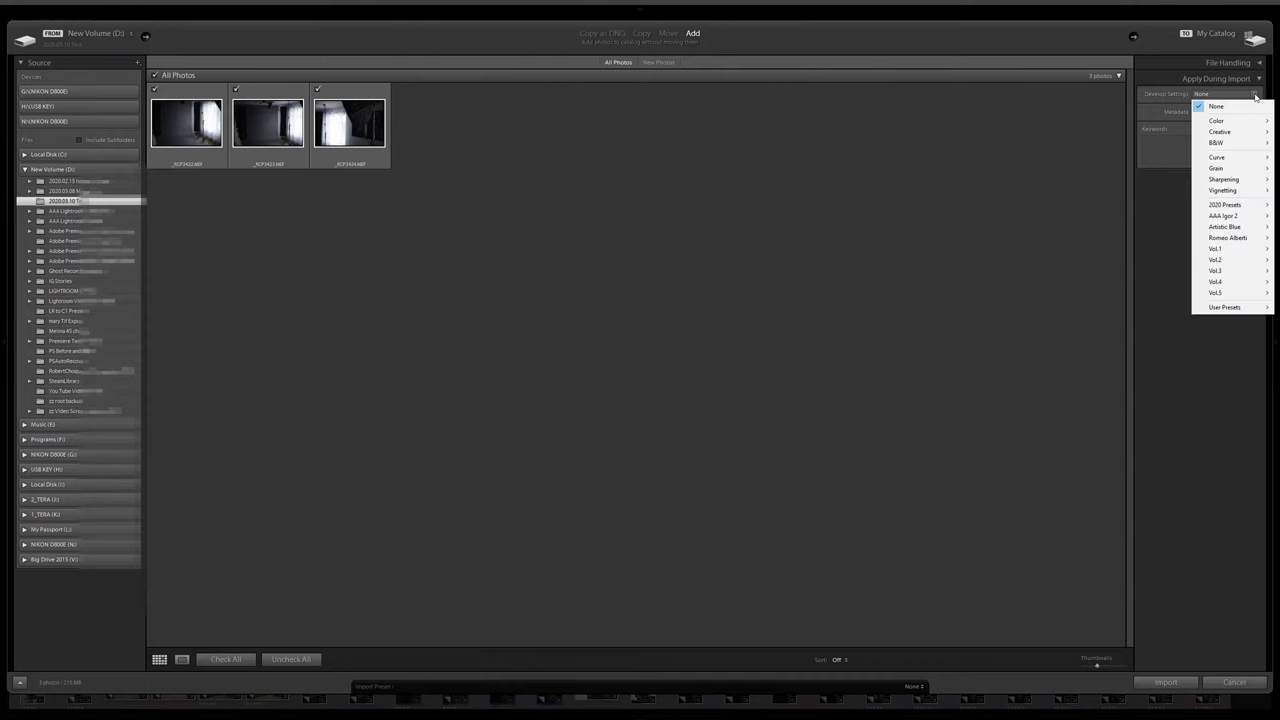
click(1159, 238)
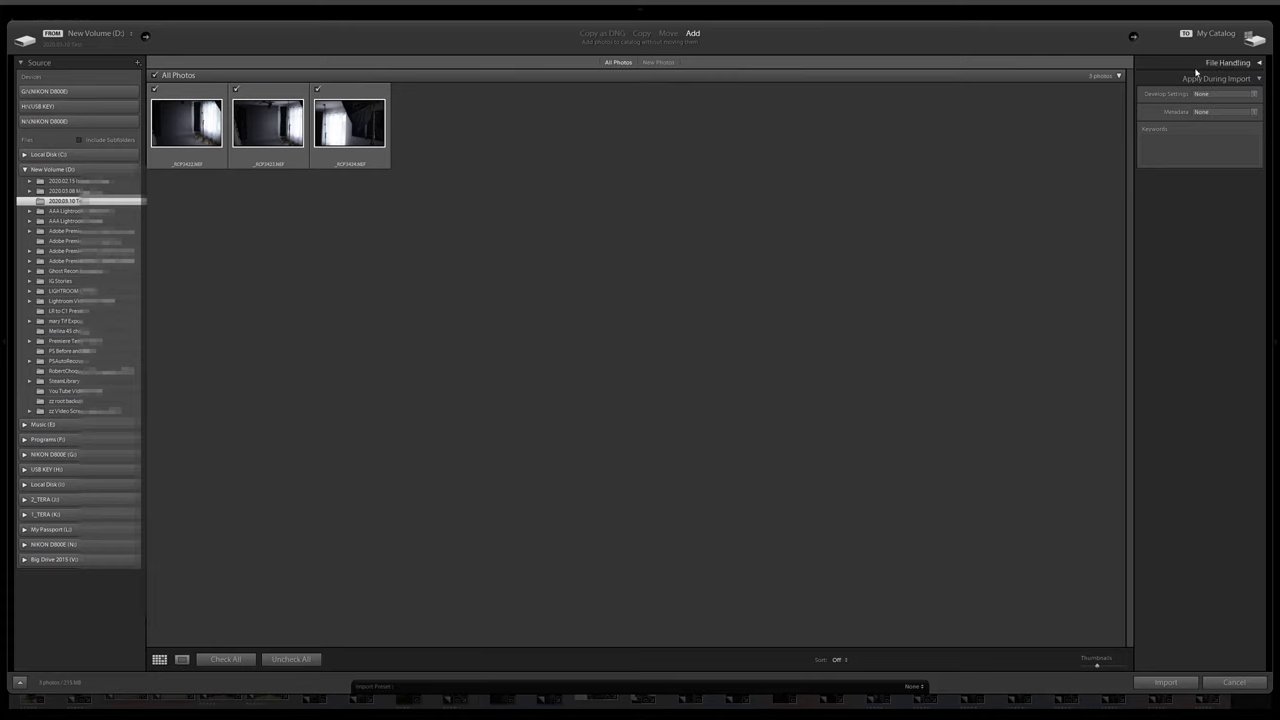
click(1259, 63)
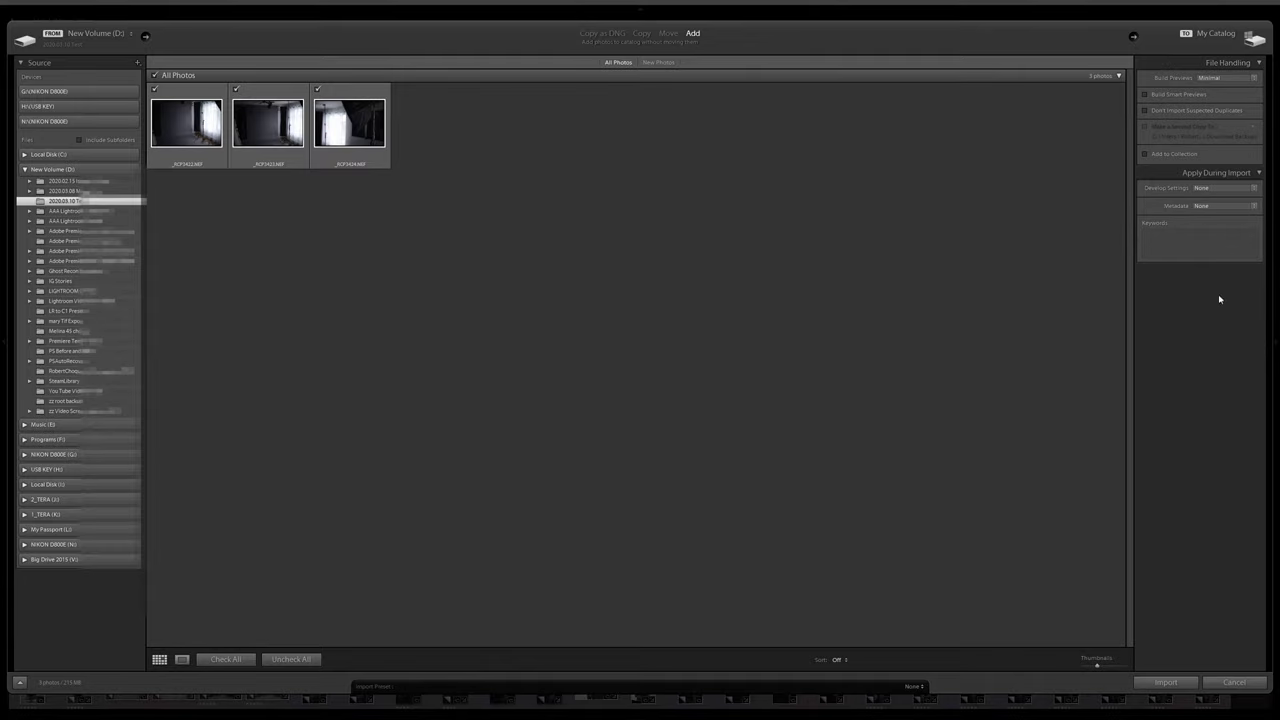
Import the three checked photos into the Lightroom catalog.
click(1160, 684)
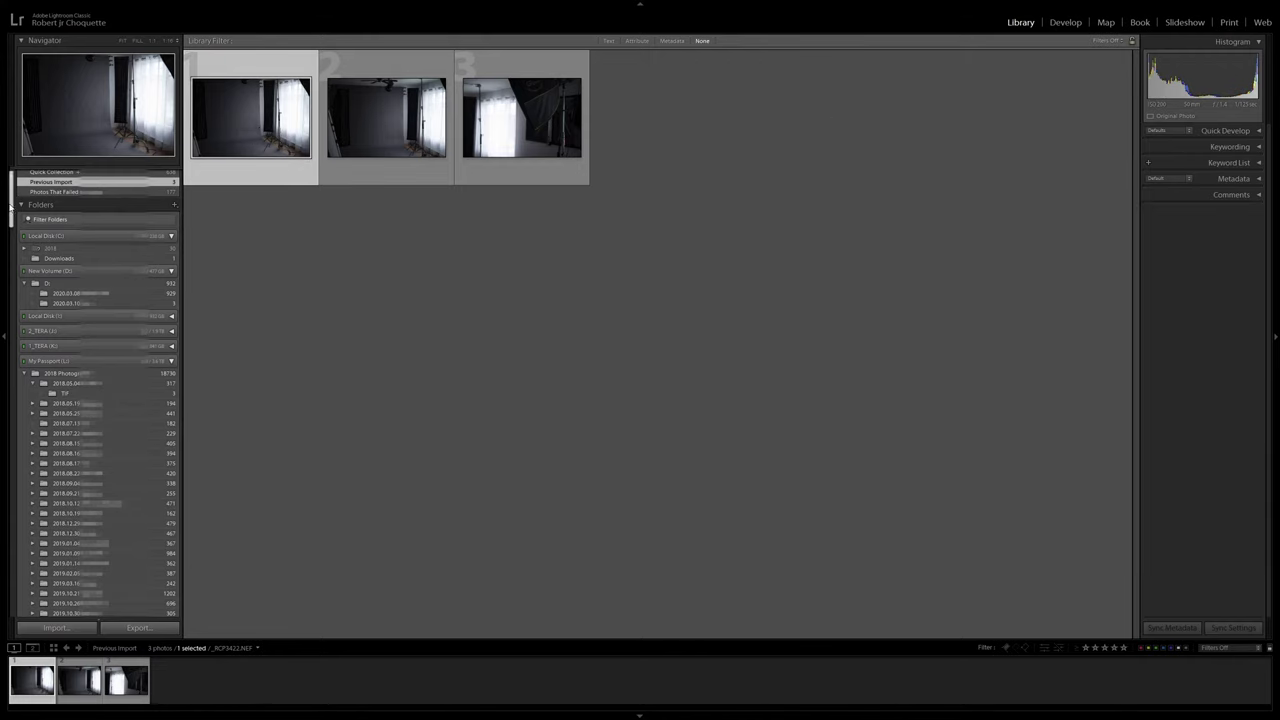
scroll(13, 208, down, 2)
scroll(13, 208, up, 3)
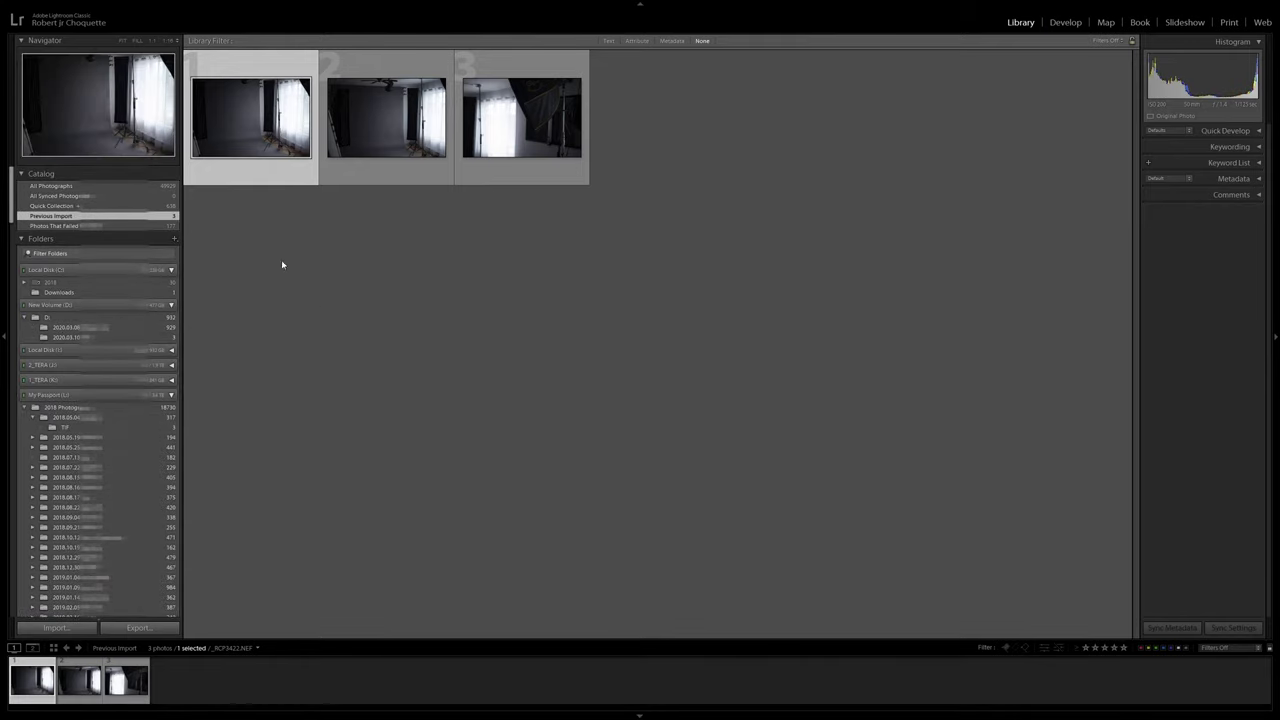
mouse_move(10, 174)
mouse_down()
mouse_move(4, 268)
mouse_move(5, 256)
mouse_up()
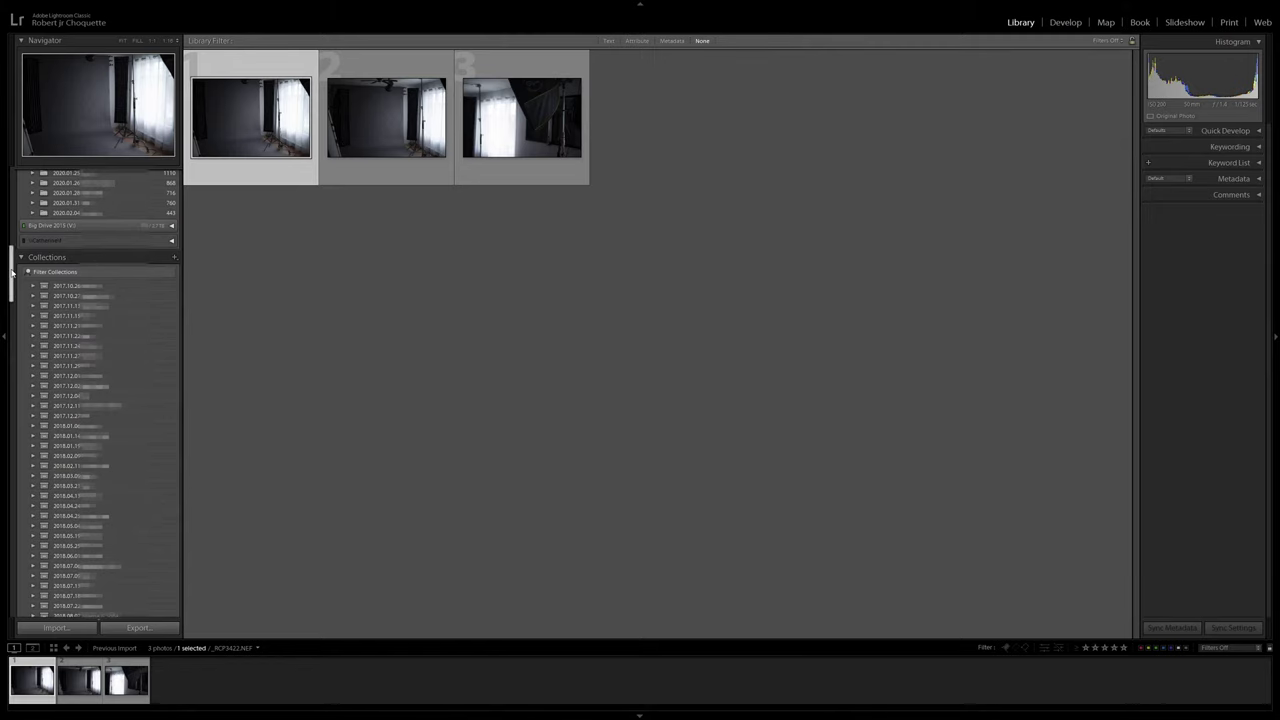
mouse_move(12, 272)
mouse_down()
mouse_move(12, 205)
mouse_move(12, 289)
mouse_up()
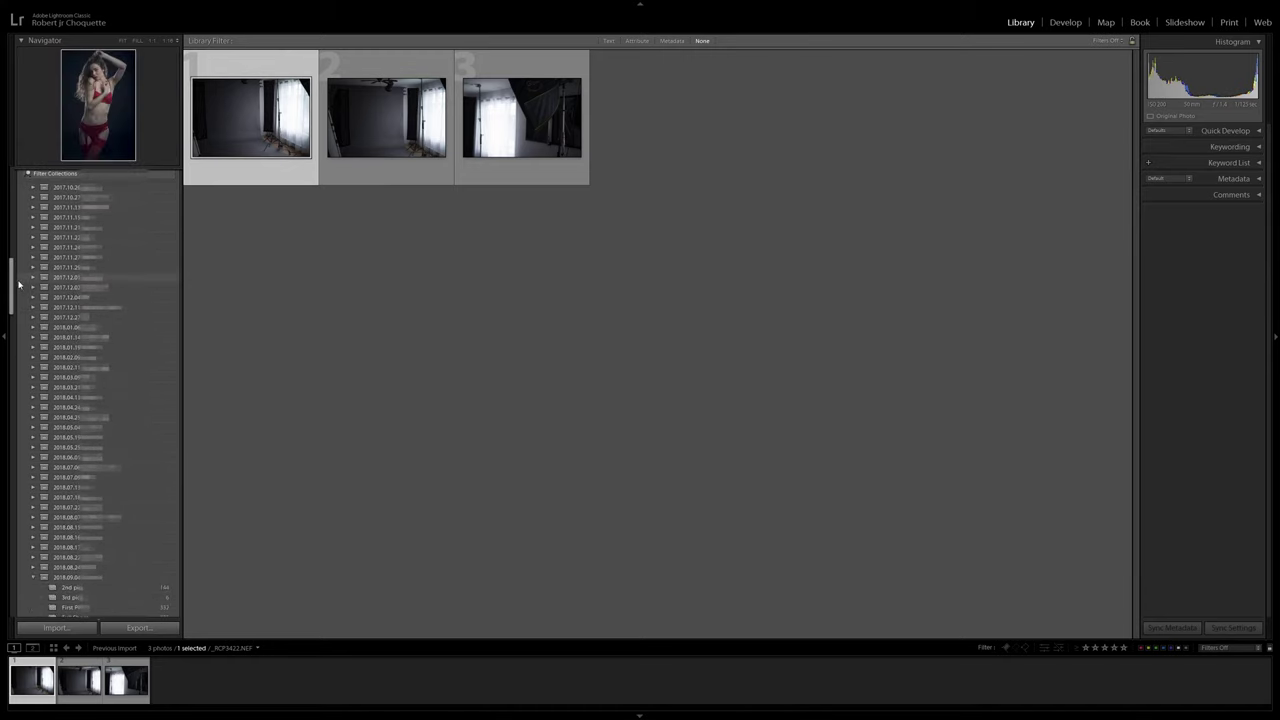
drag(12, 285, 11, 262)
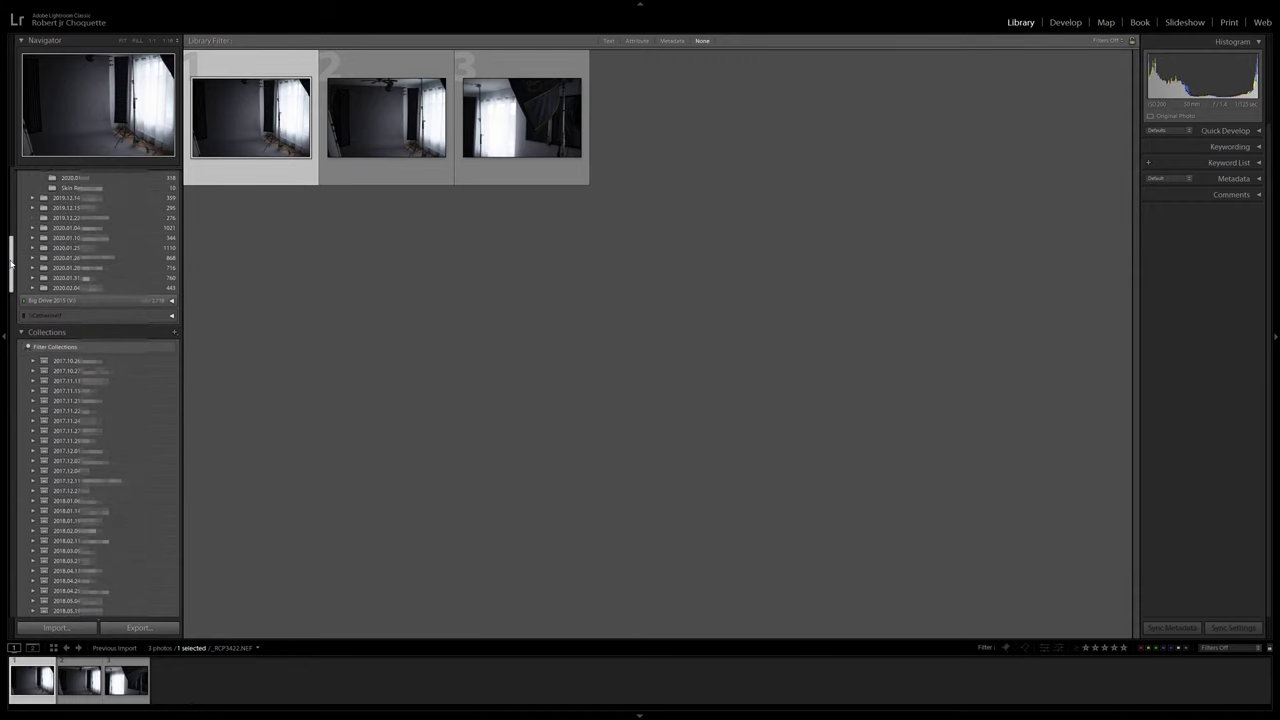
drag(11, 262, 18, 201)
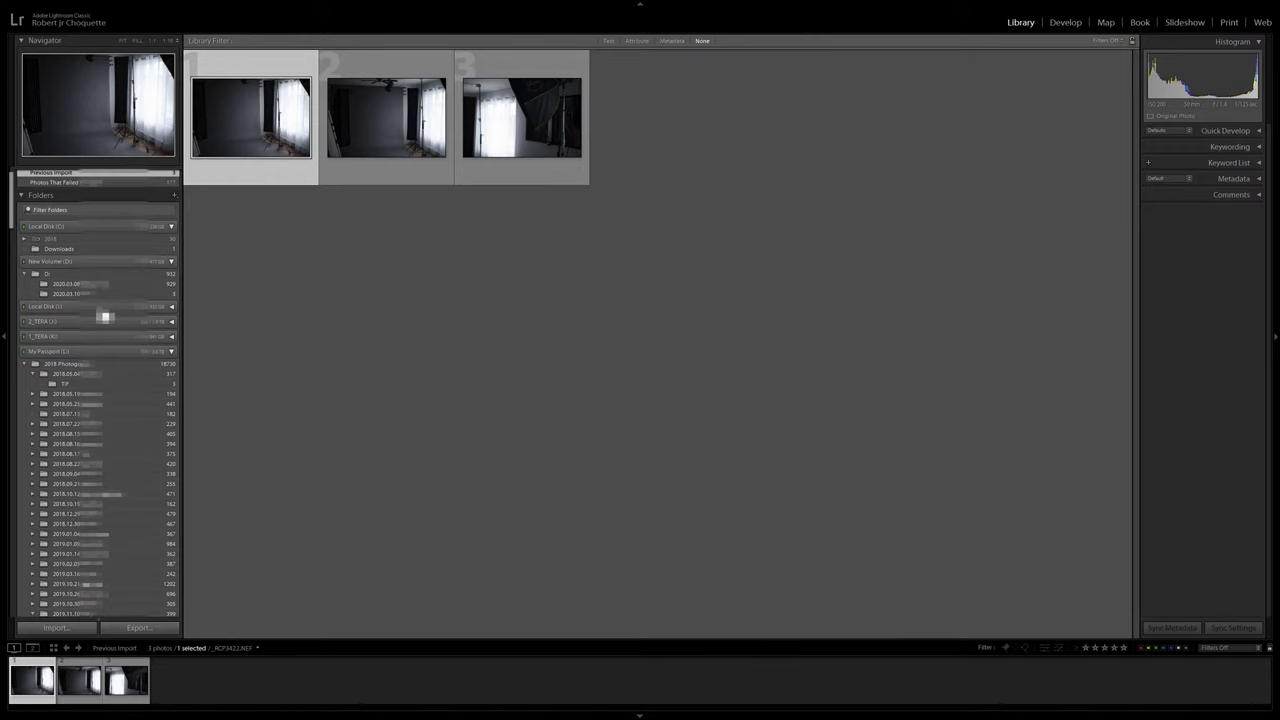
scroll(104, 315, up, 1)
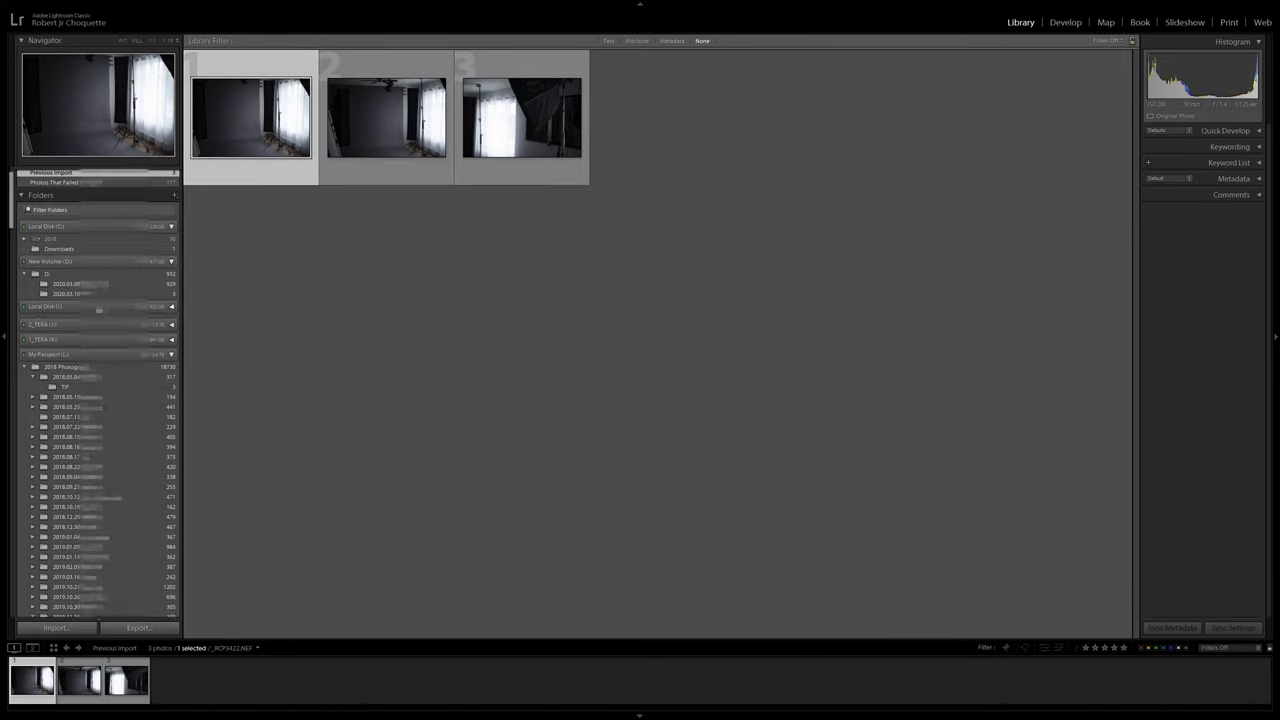
scroll(100, 311, down, 1)
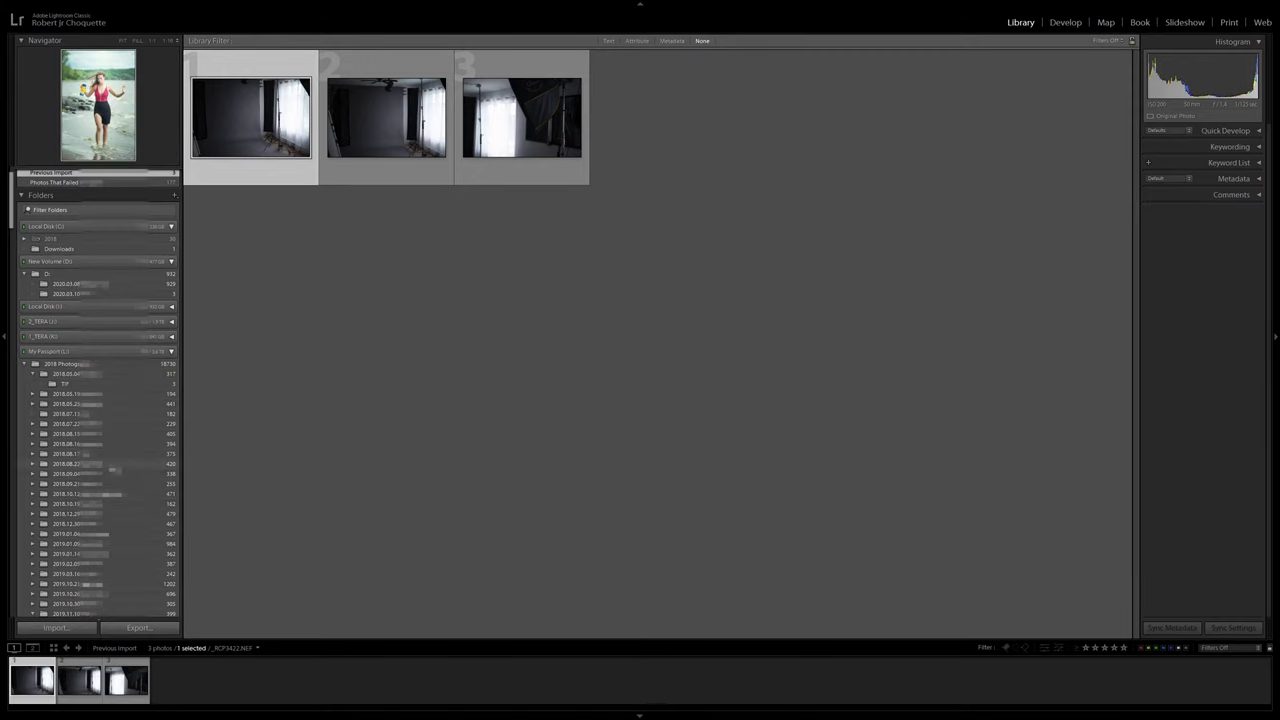
scroll(115, 469, down, 5)
scroll(115, 469, up, 5)
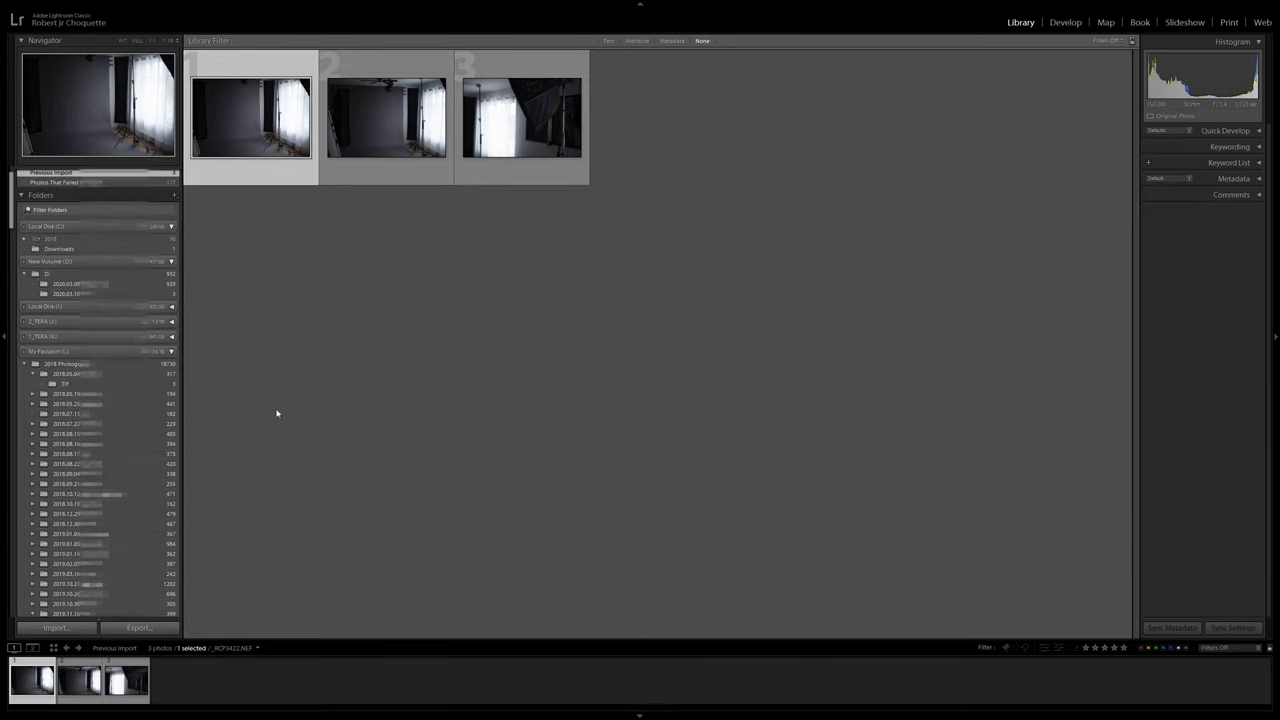
Collapse the My Passport (L:) folder tree and bring up the Collections + menu.
click(105, 352)
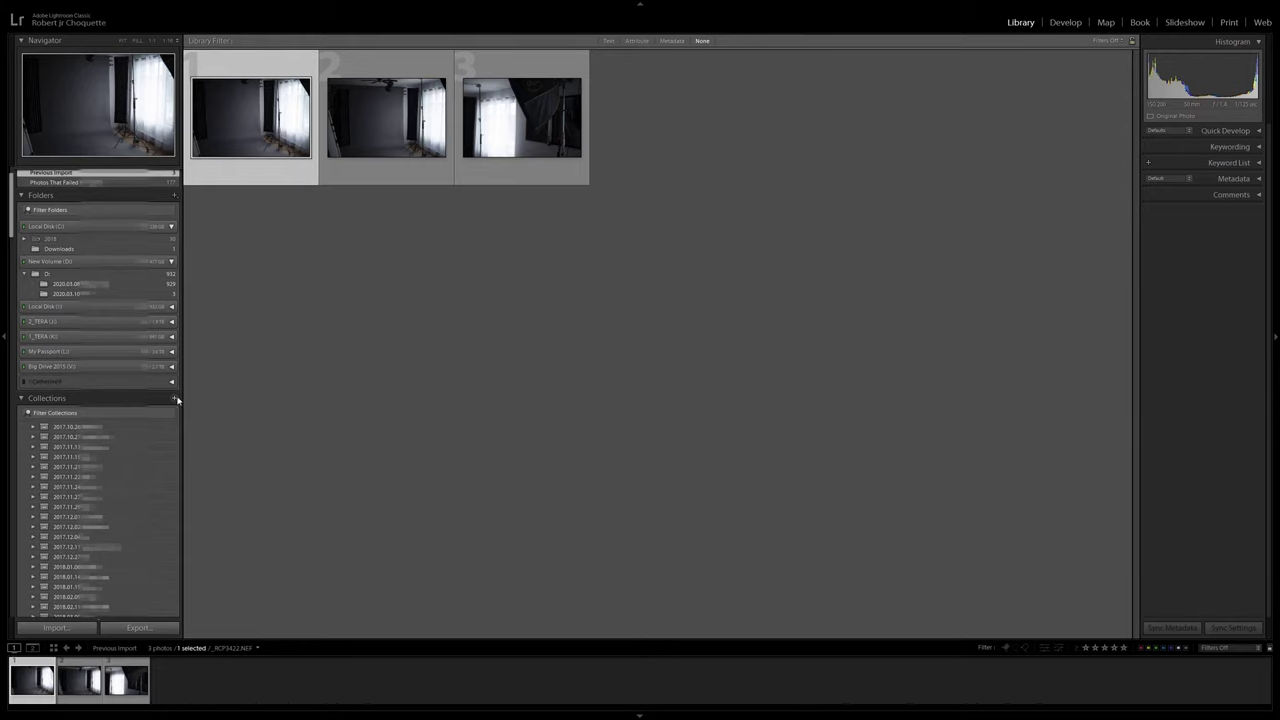
drag(10, 205, 5, 565)
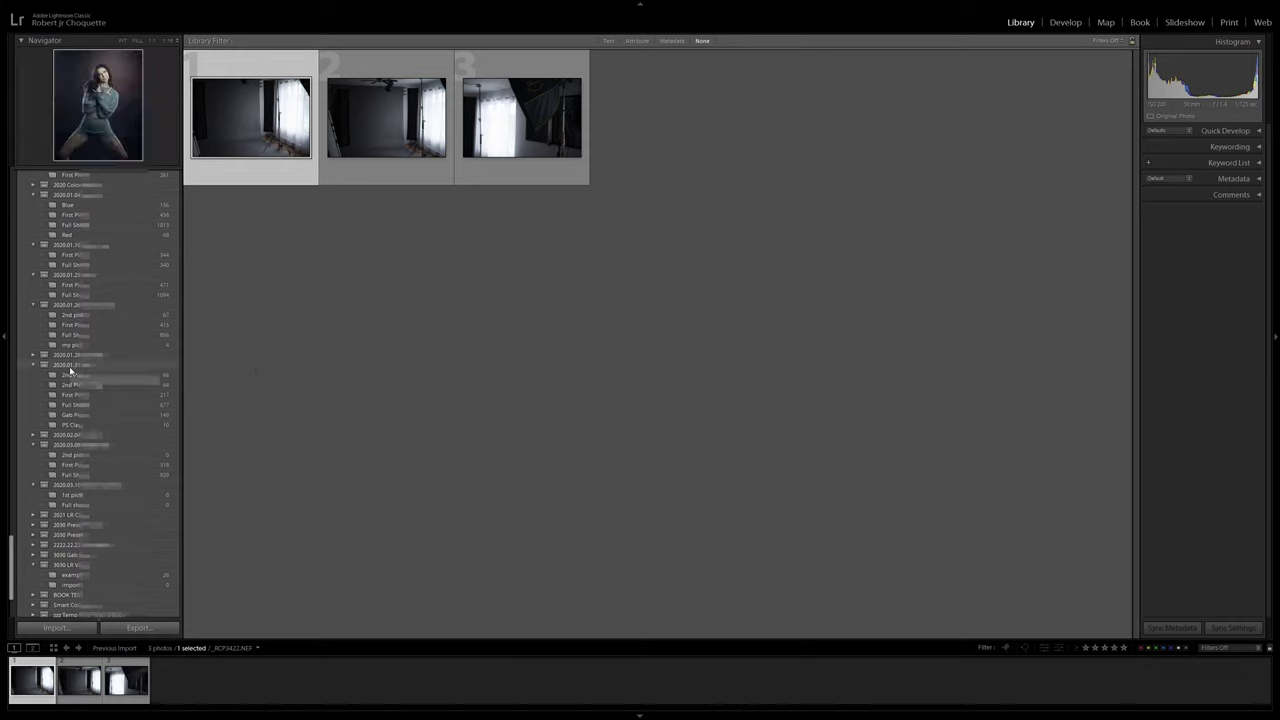
drag(12, 570, 11, 207)
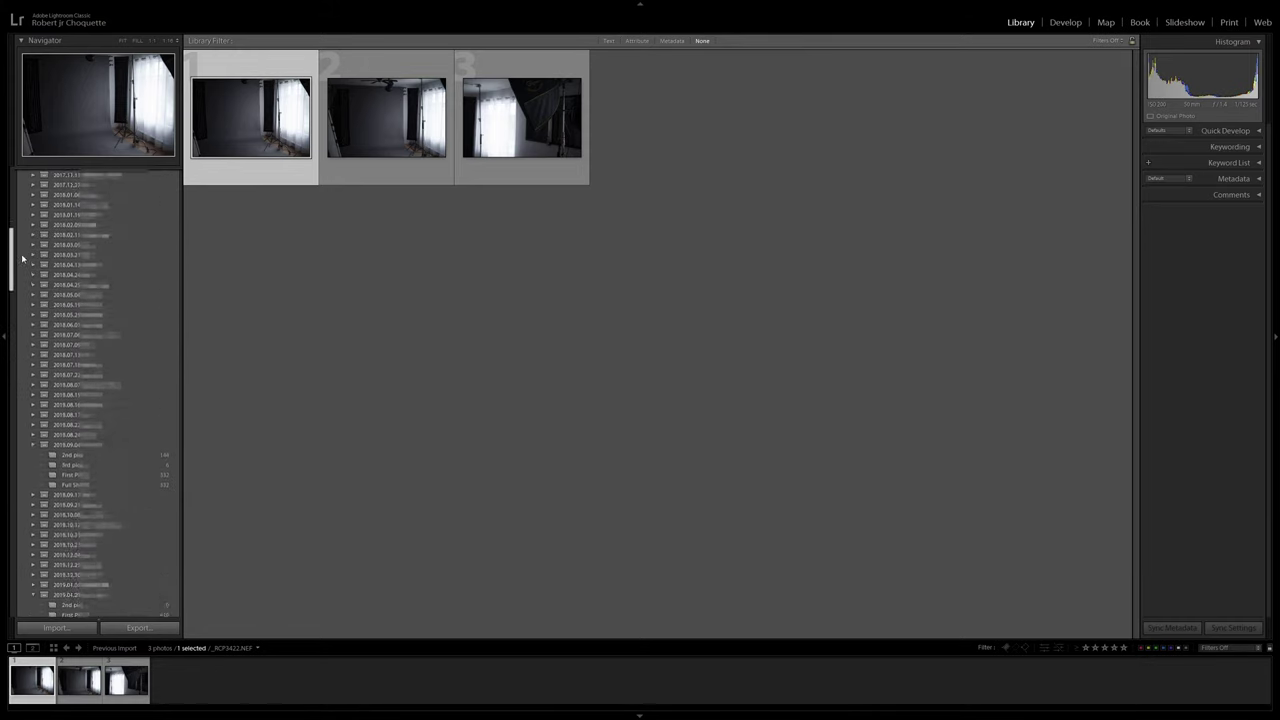
click(174, 386)
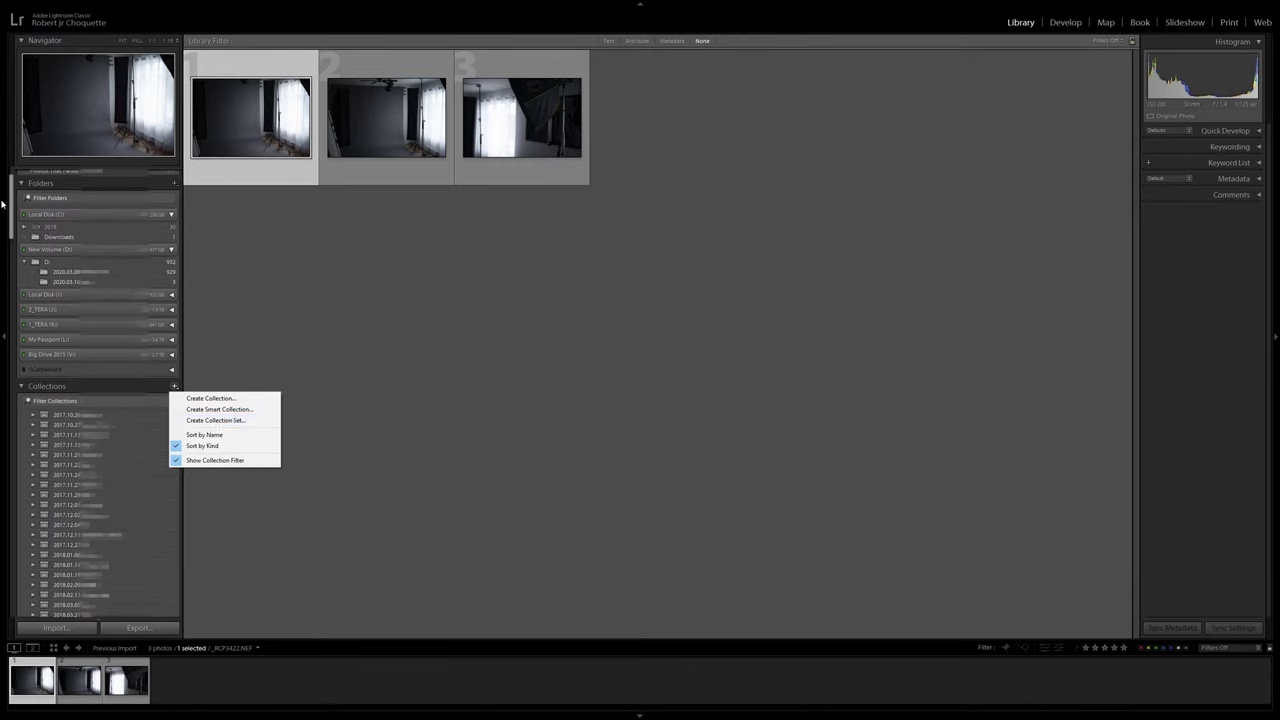
Scroll the left panel and reopen the Collections header's create-collection menu.
drag(12, 200, 12, 555)
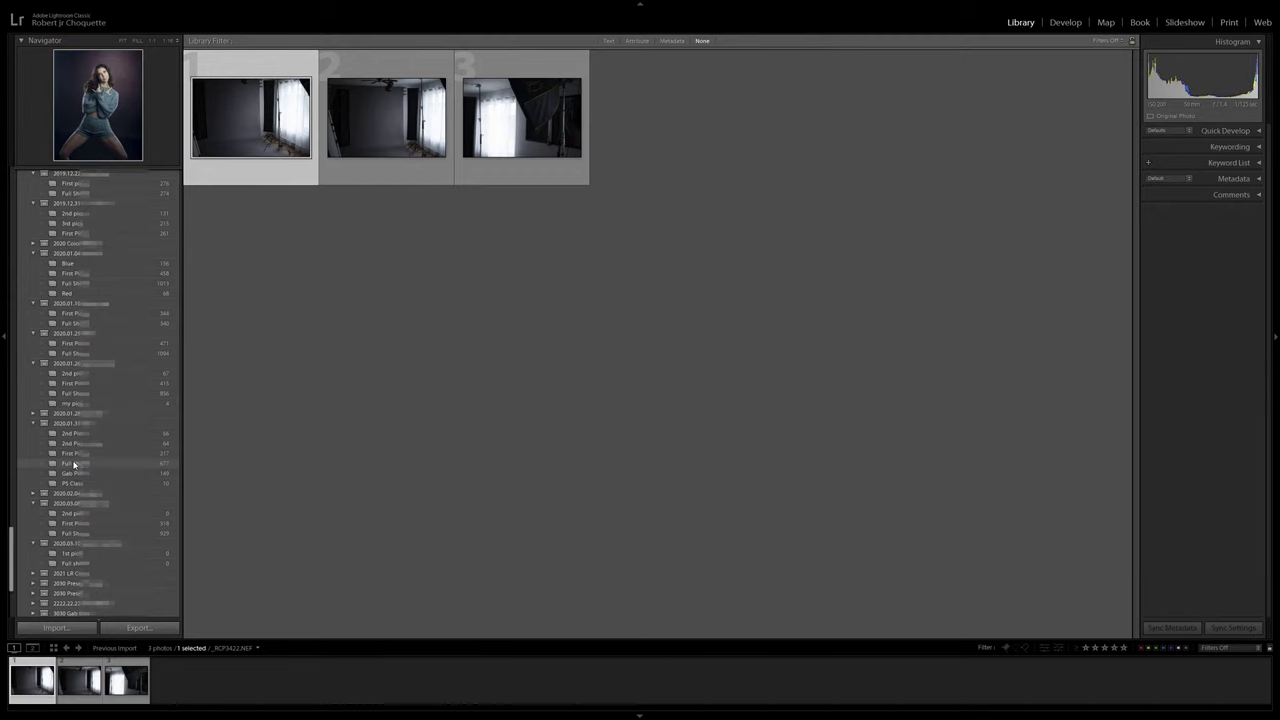
drag(12, 563, 12, 205)
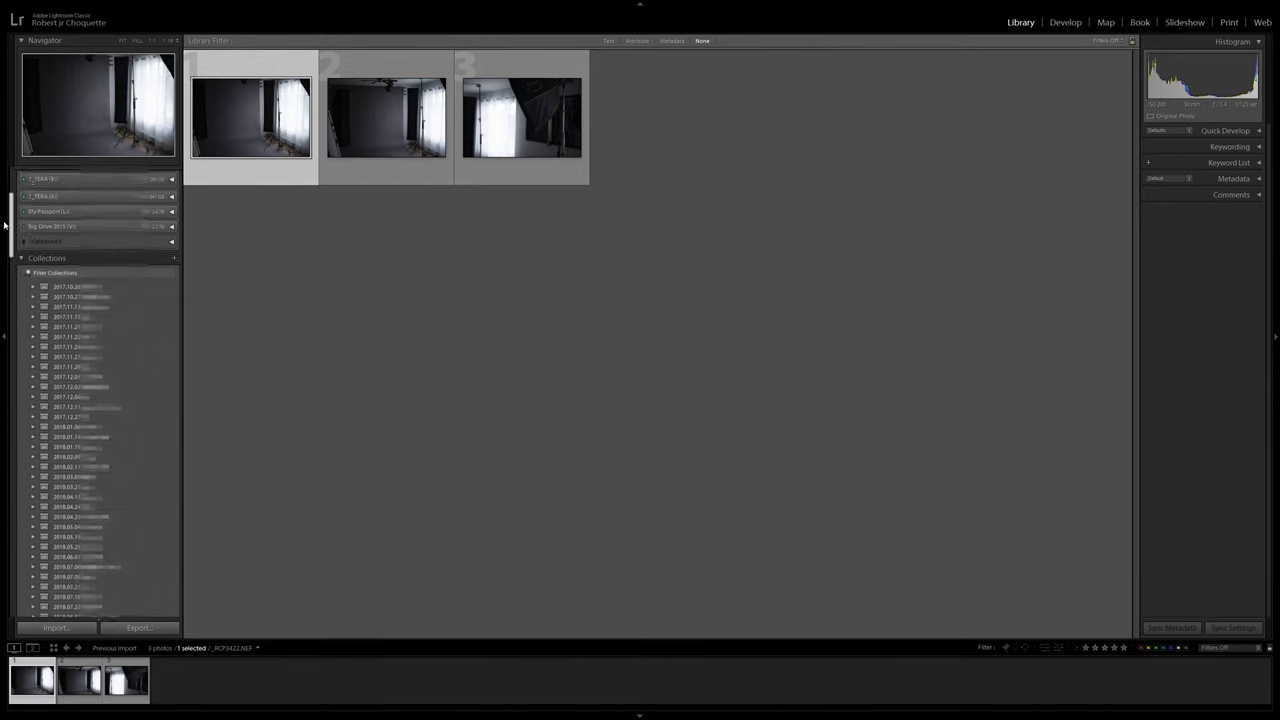
click(174, 367)
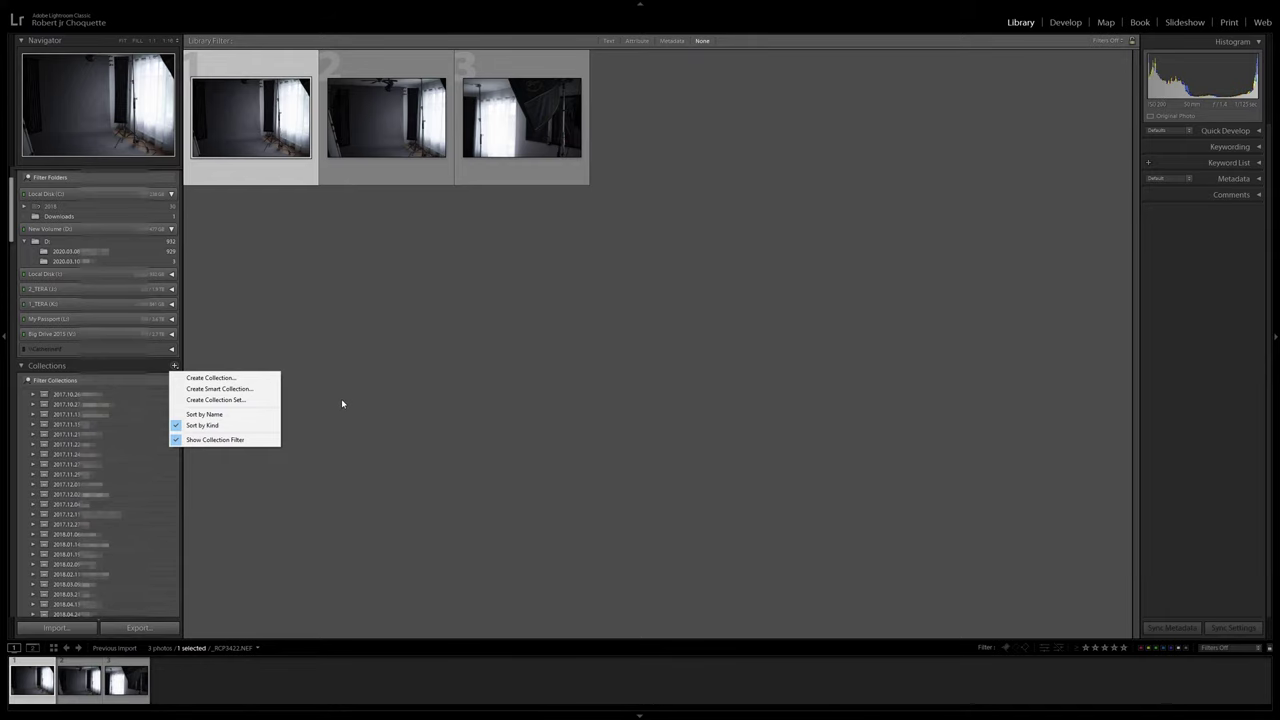
Close the collections menu, scroll to the 2020.03.10 collection set, and select the first photo.
click(341, 402)
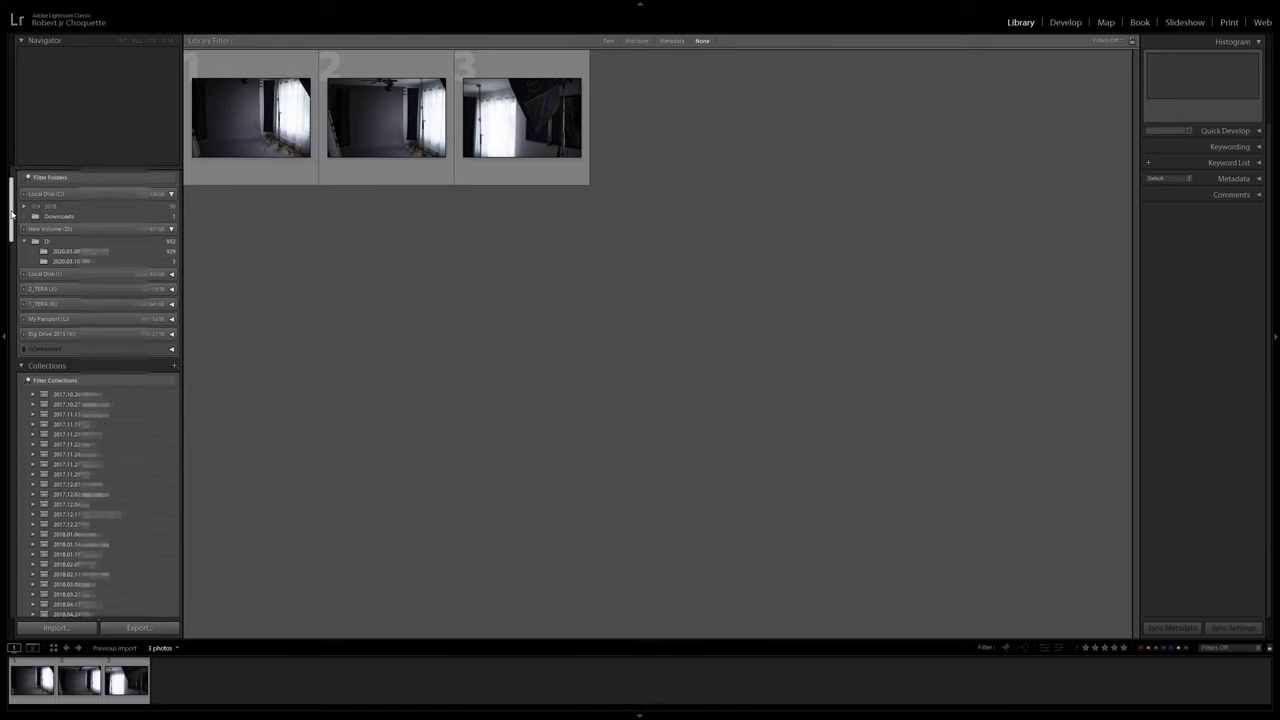
drag(12, 209, 14, 585)
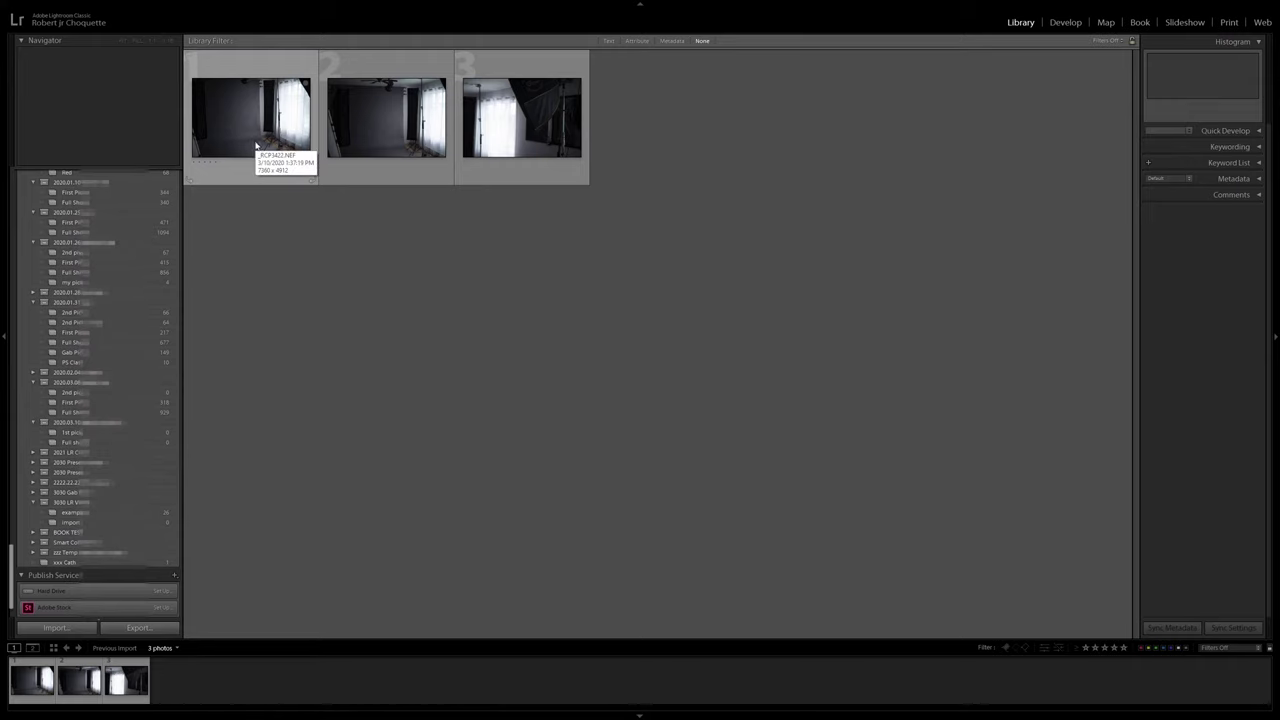
mouse_move(251, 118)
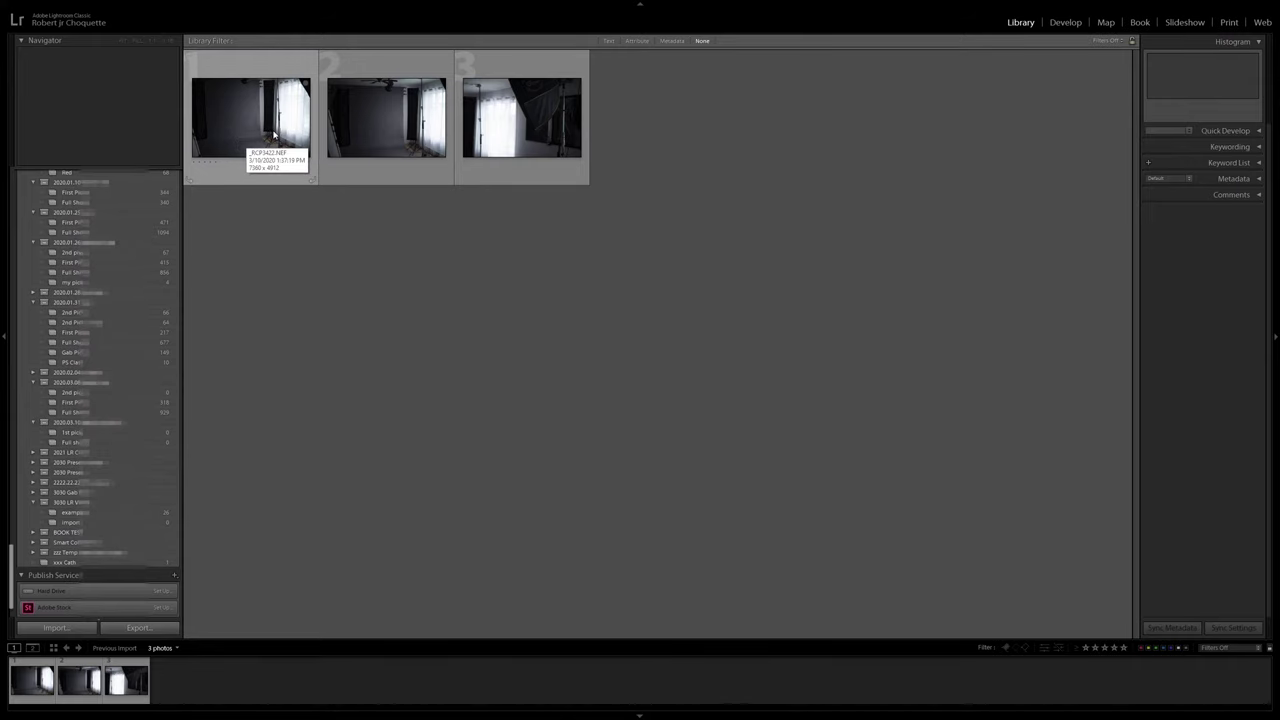
mouse_move(10, 596)
mouse_down()
mouse_move(15, 211)
mouse_move(13, 600)
mouse_up()
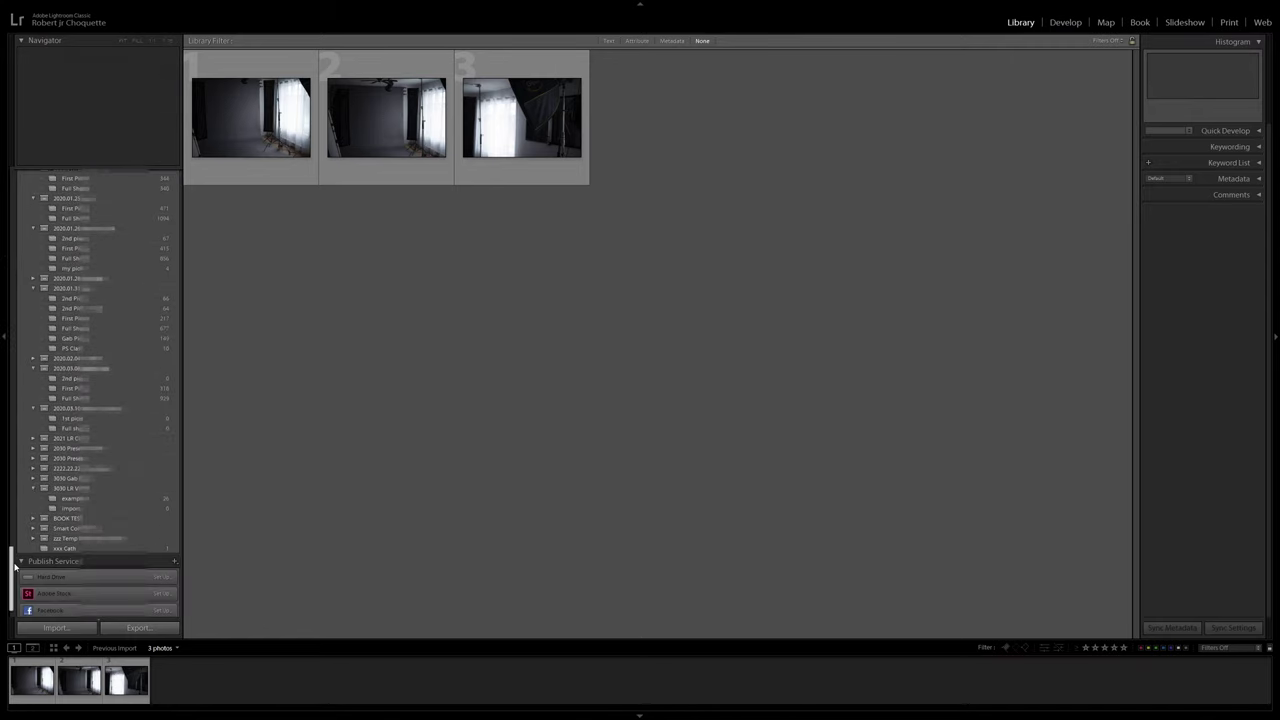
click(250, 117)
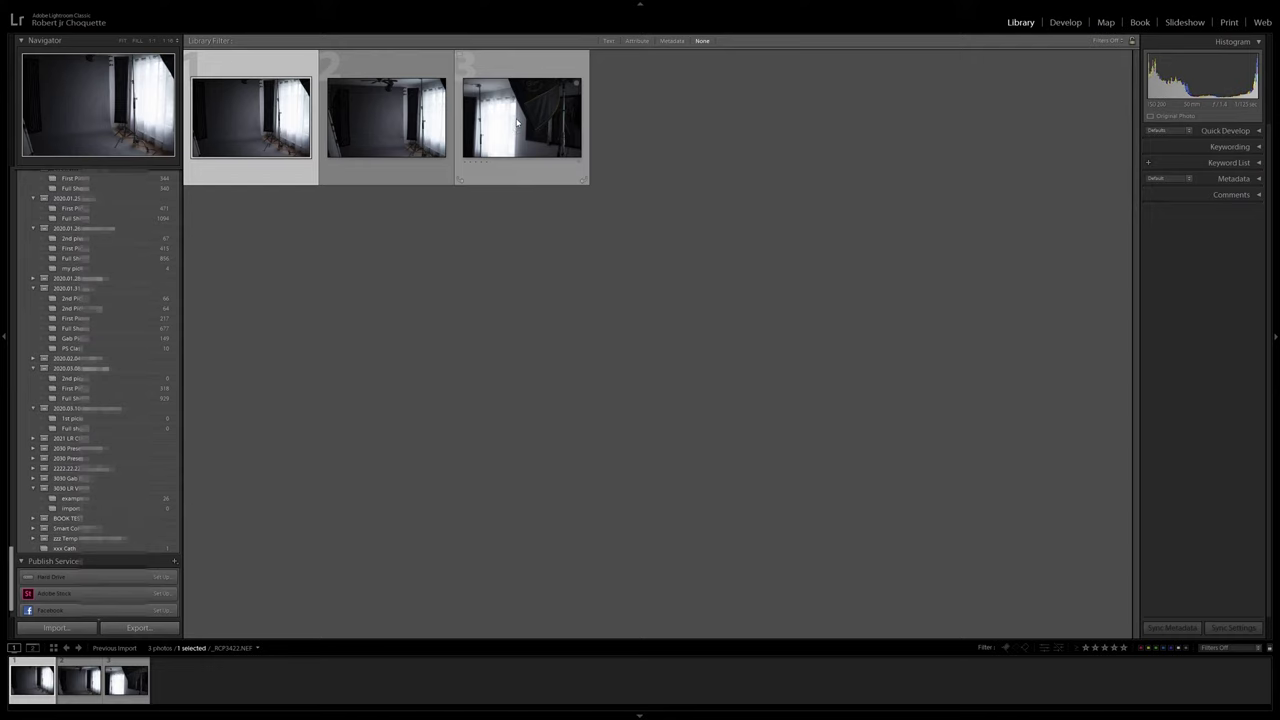
Select all three photos and drag them into the Full shoot collection.
key(ctrl+a)
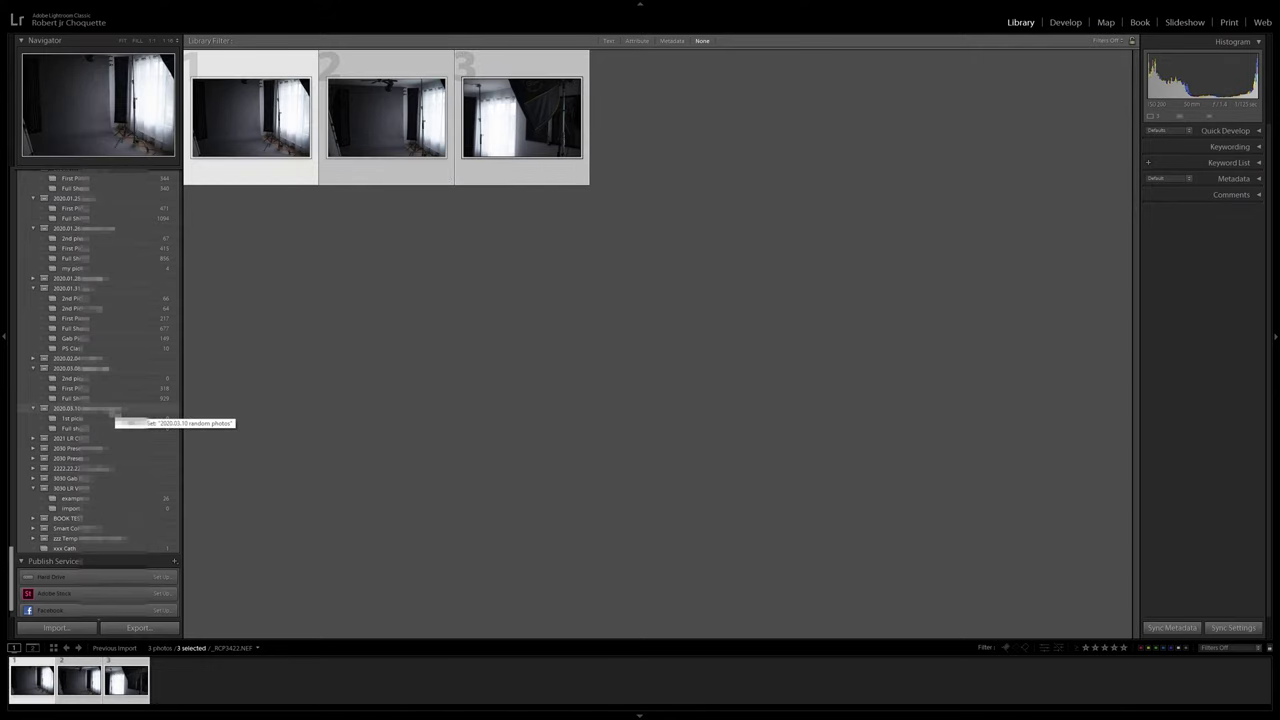
mouse_move(116, 422)
mouse_down()
mouse_move(120, 434)
mouse_move(92, 434)
mouse_up()
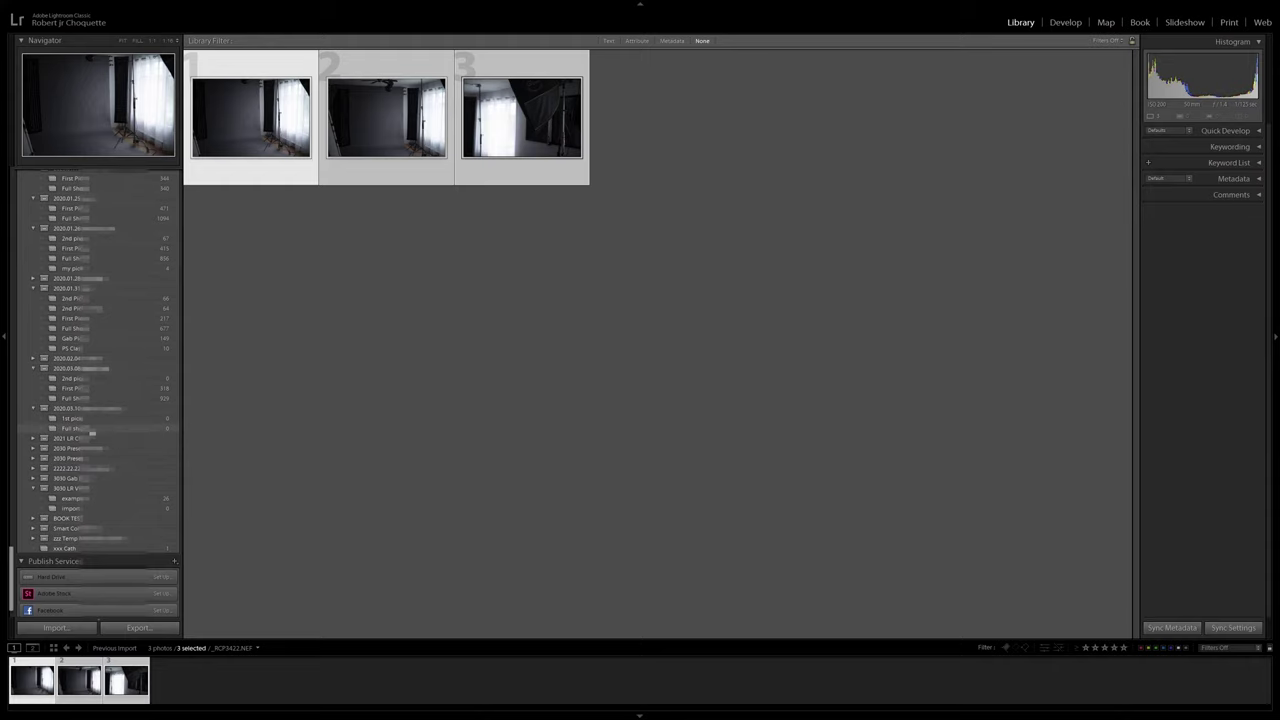
mouse_move(408, 136)
mouse_down()
mouse_move(214, 404)
mouse_move(140, 430)
mouse_up()
Display the Full shoot collection's three photos with nothing selected.
click(142, 430)
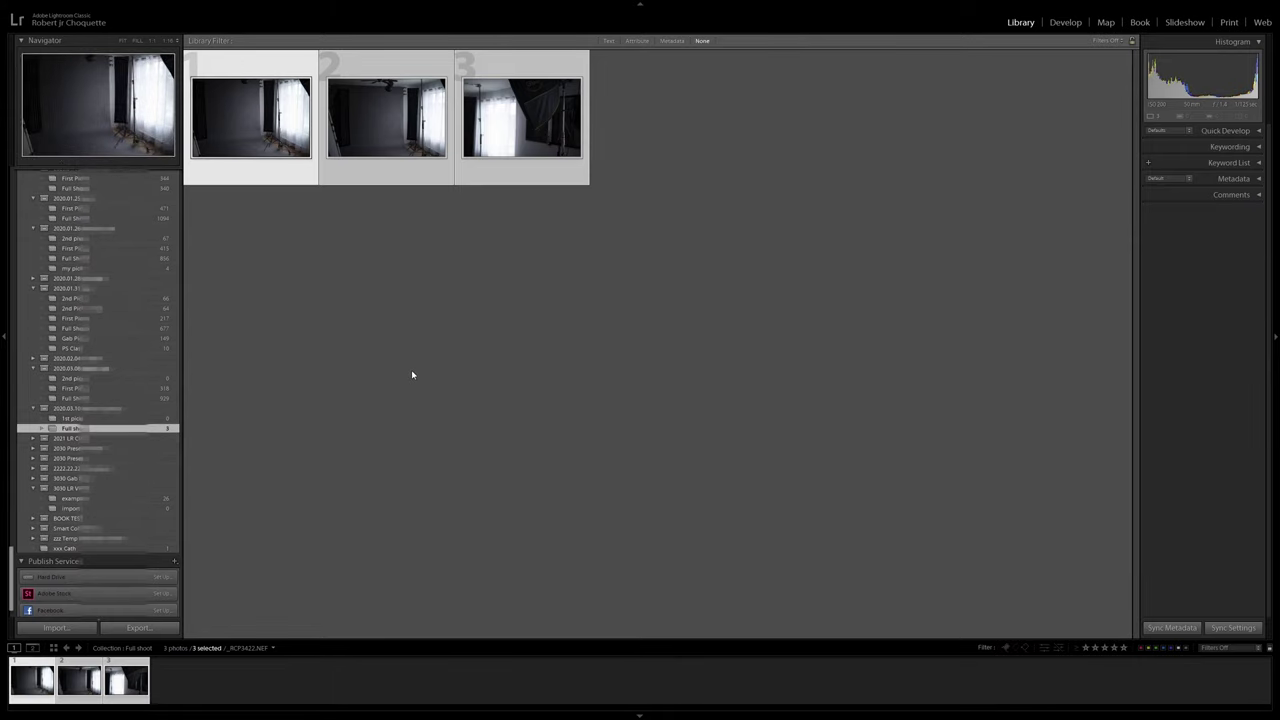
drag(12, 555, 12, 185)
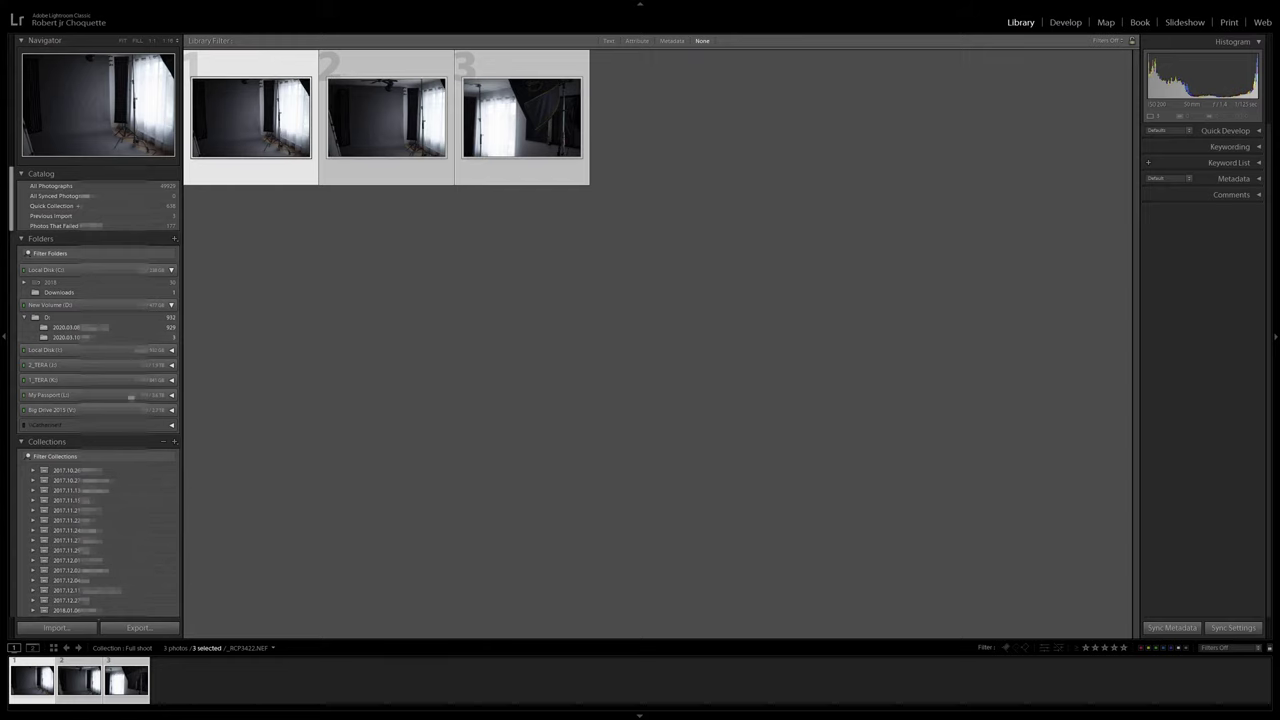
drag(12, 192, 16, 568)
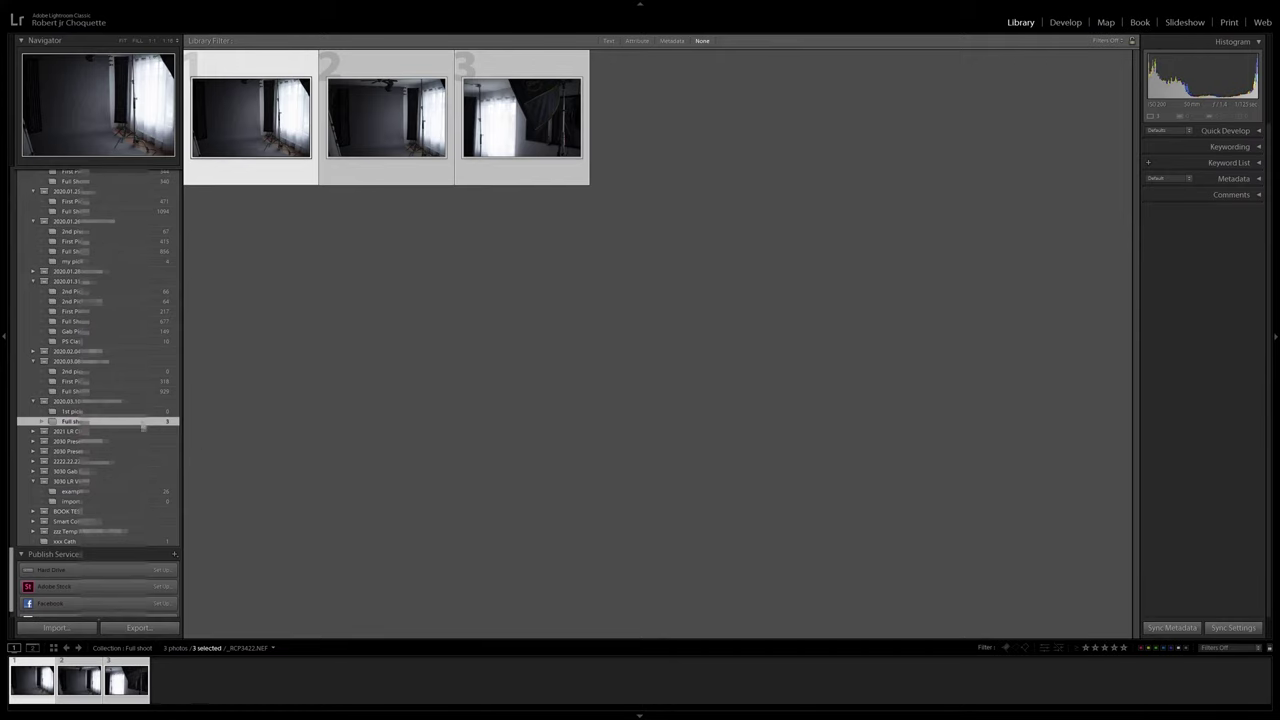
click(258, 318)
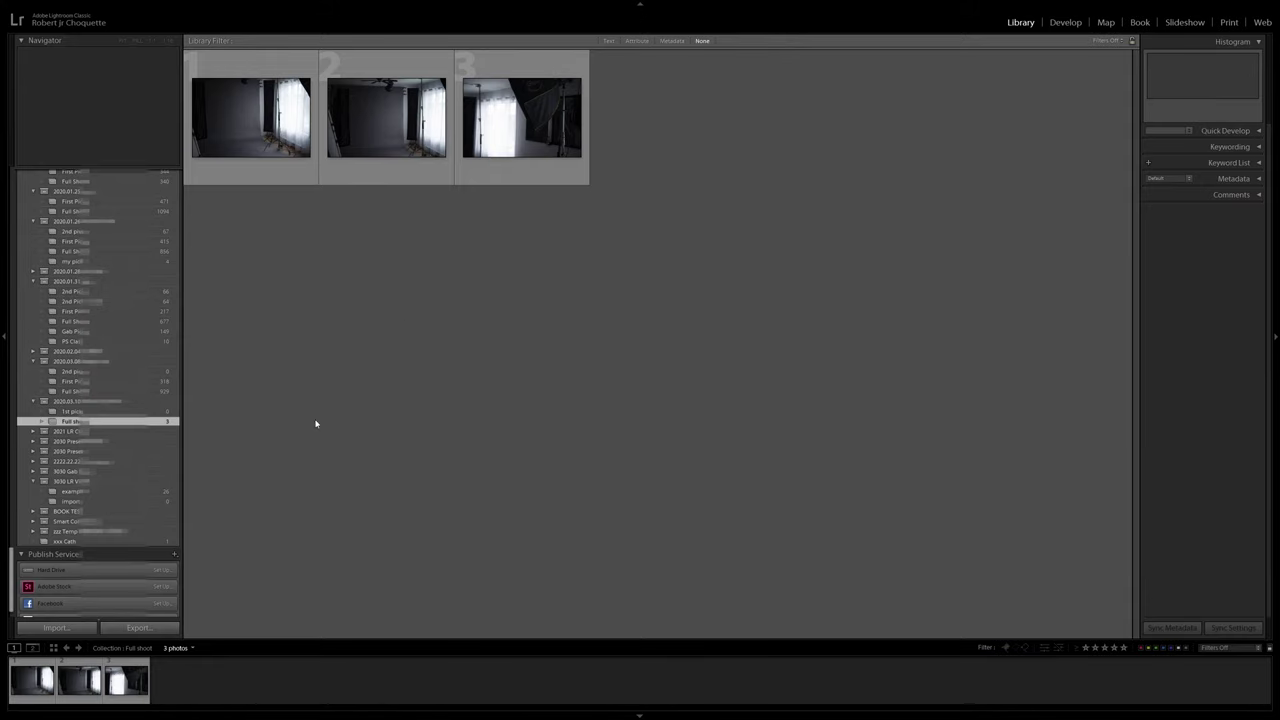
drag(4, 583, 11, 193)
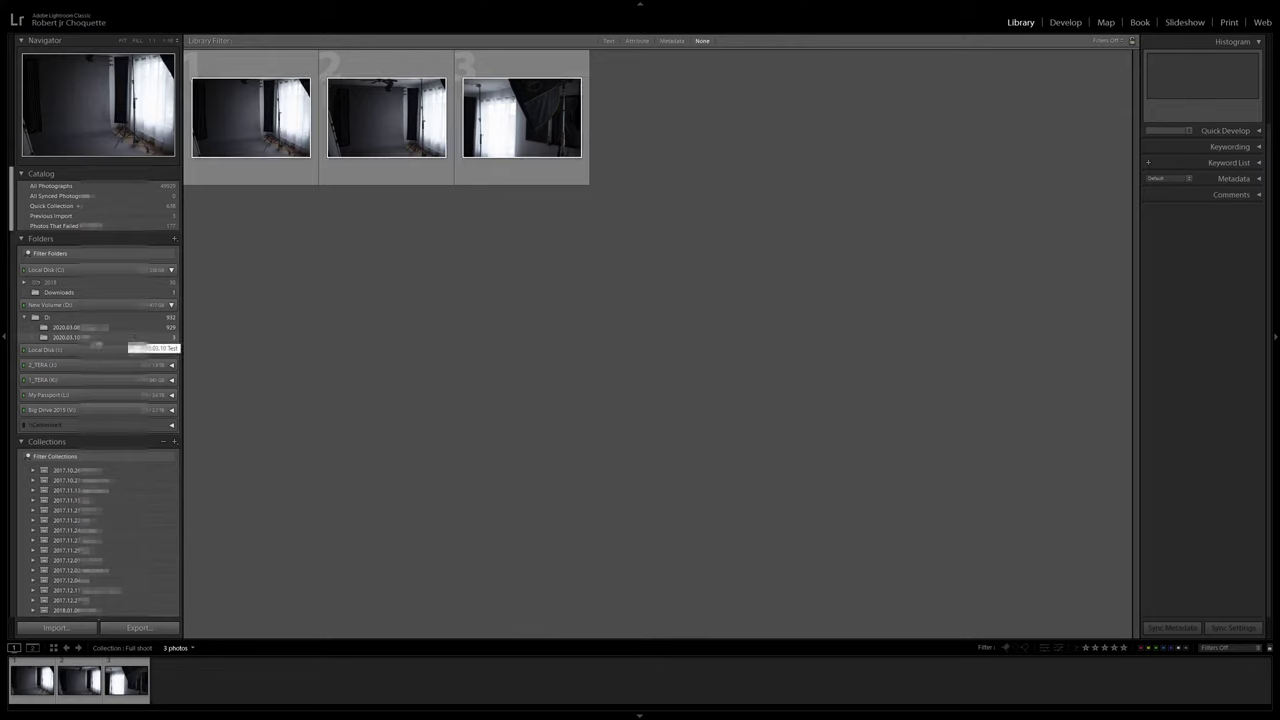
Show the 2020.03.10 Test folder and inspect photo 2 at 1:1 before returning to Grid.
click(100, 337)
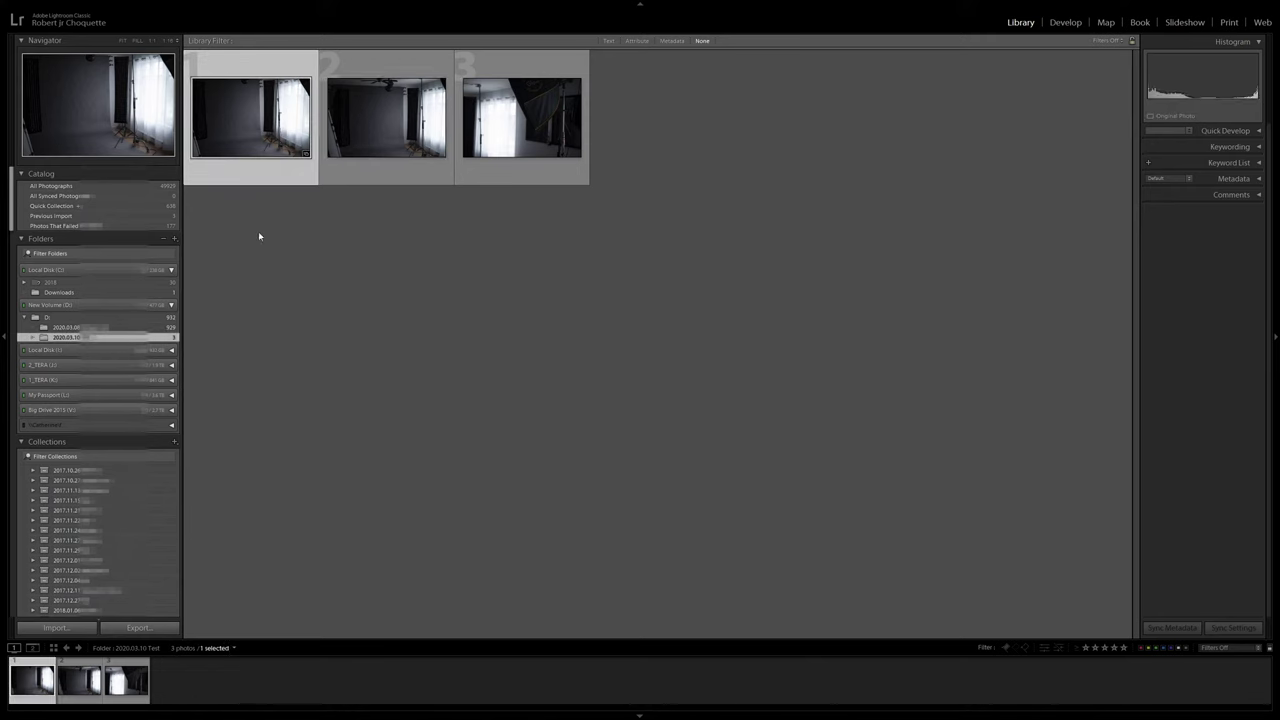
double_click(369, 120)
drag(627, 203, 803, 146)
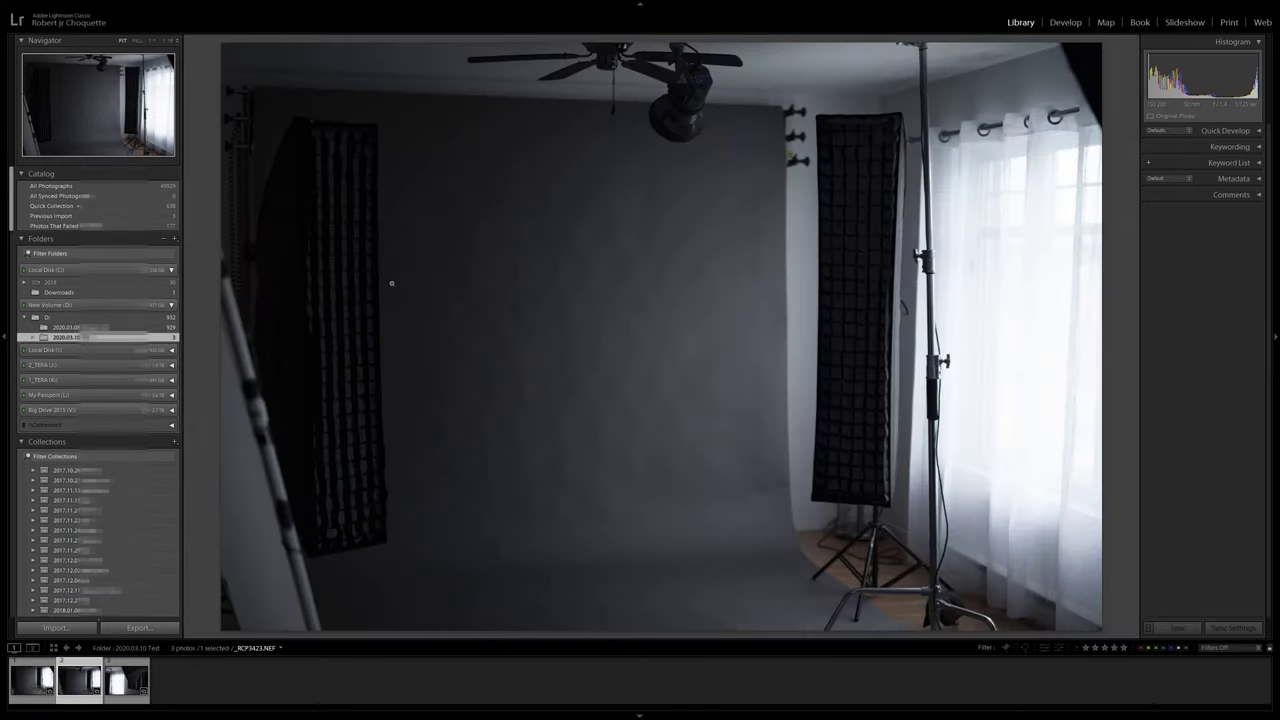
key(g)
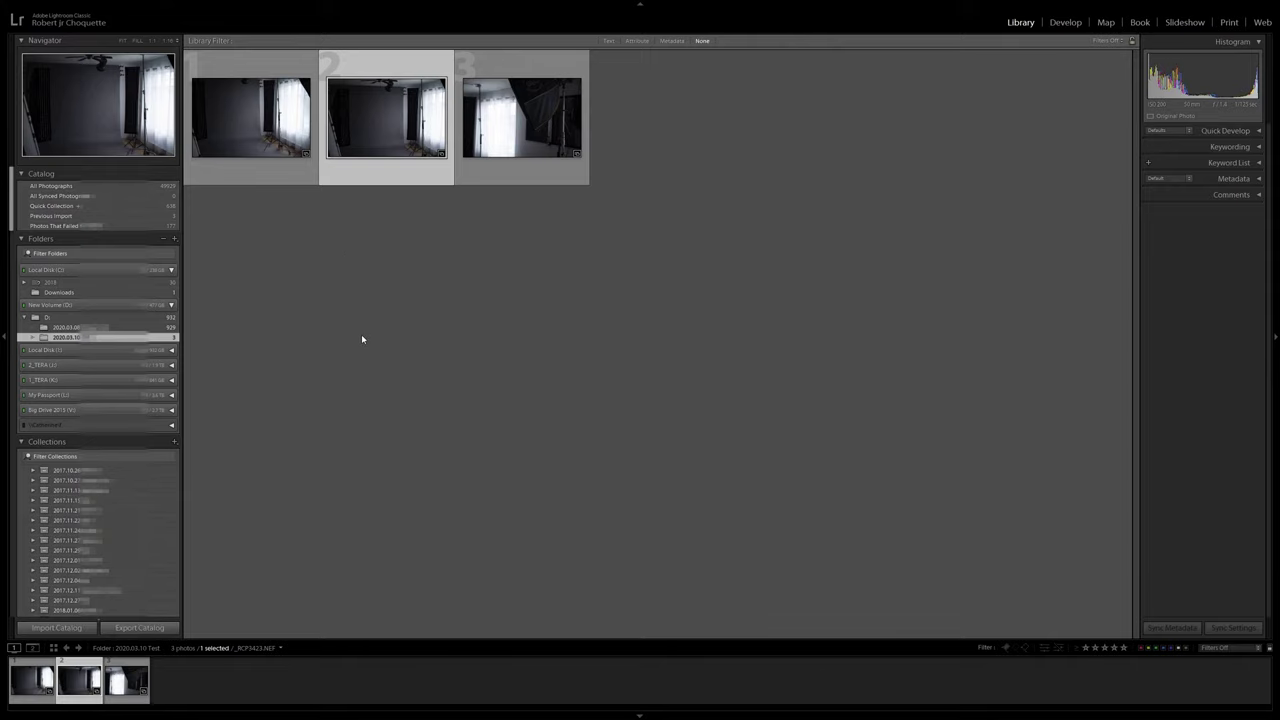
Select the 2020.03.10 Test folder in File Explorer, then return to Lightroom Classic.
key(alt+Tab)
click(60, 260)
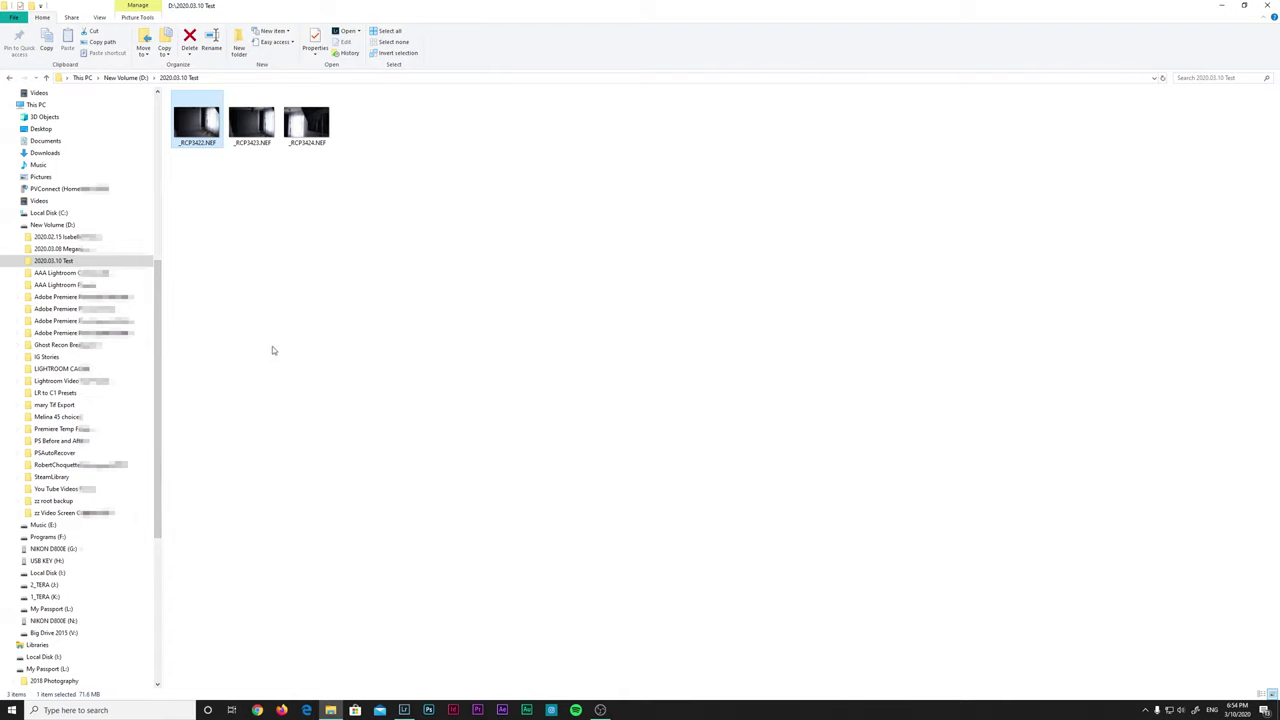
click(404, 710)
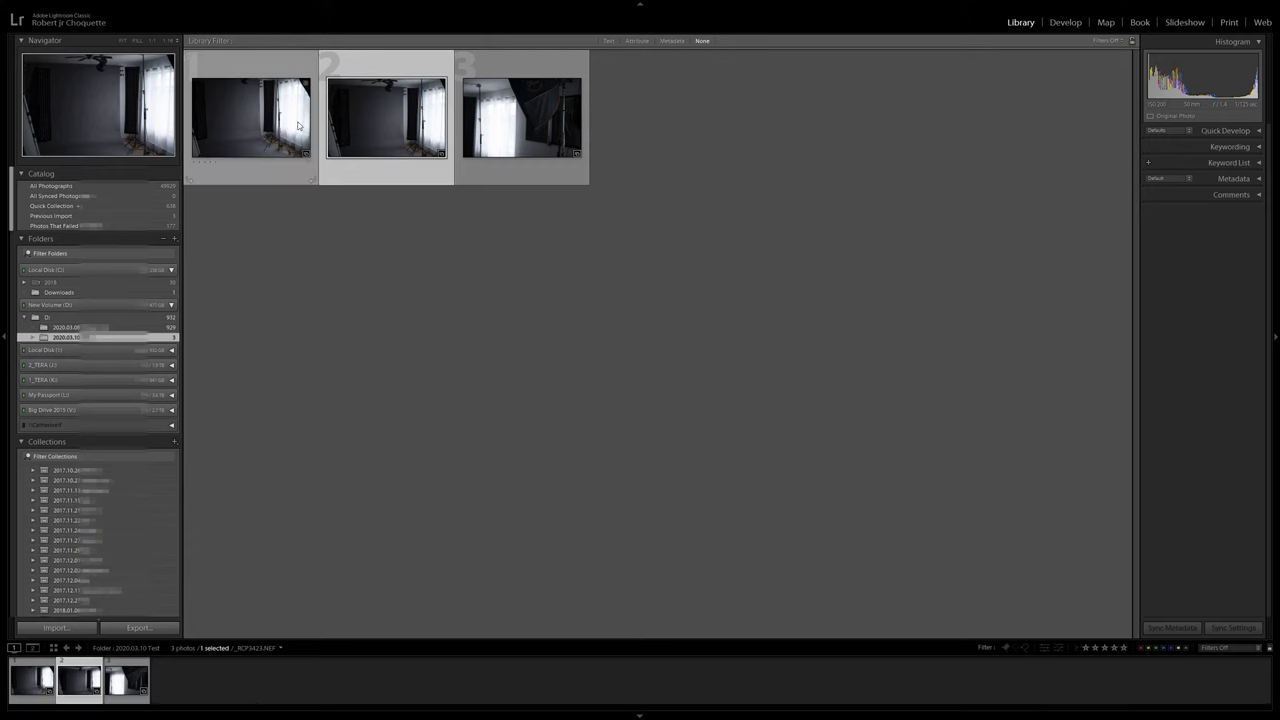
Select the third and then the first test photo, then switch to File Explorer.
click(545, 122)
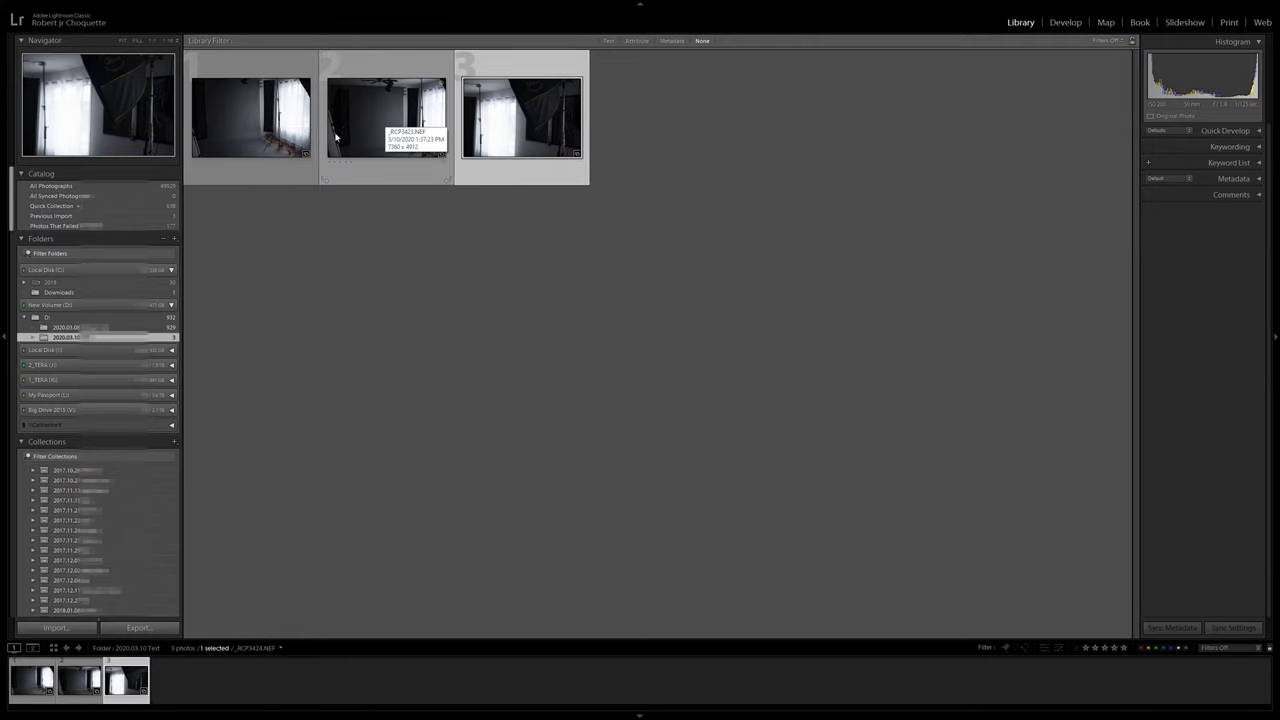
click(285, 128)
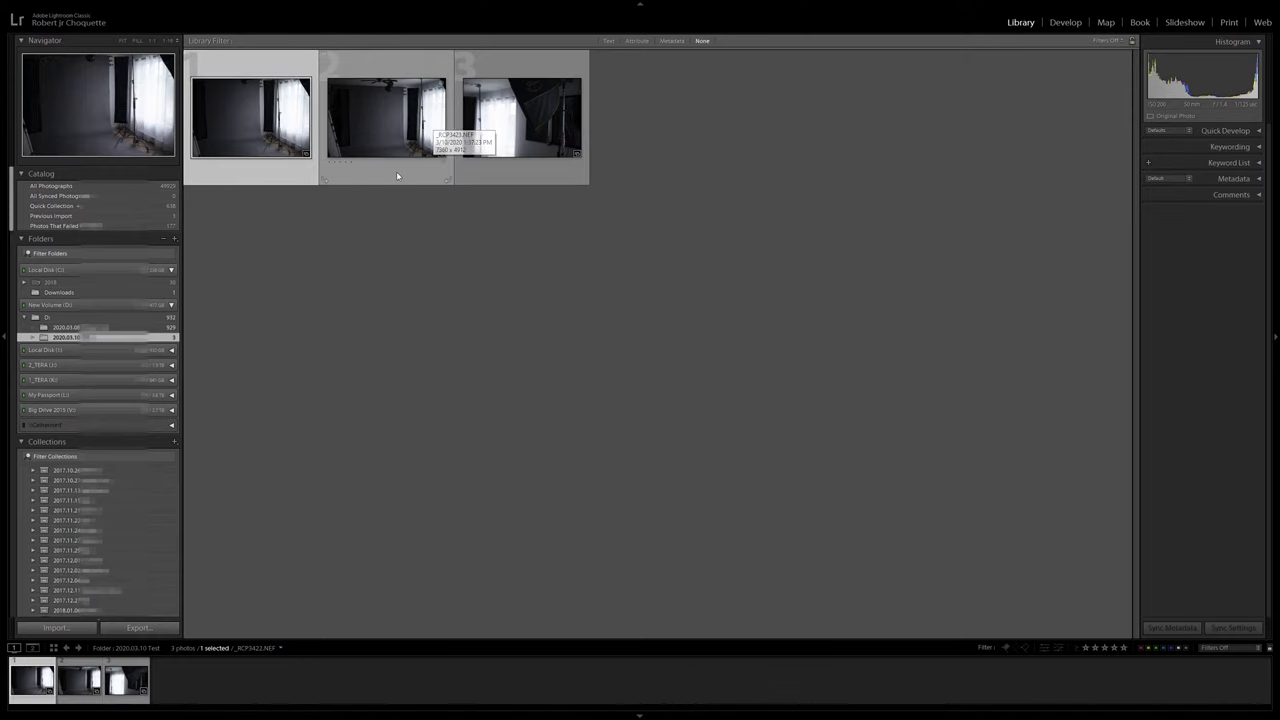
key(alt)
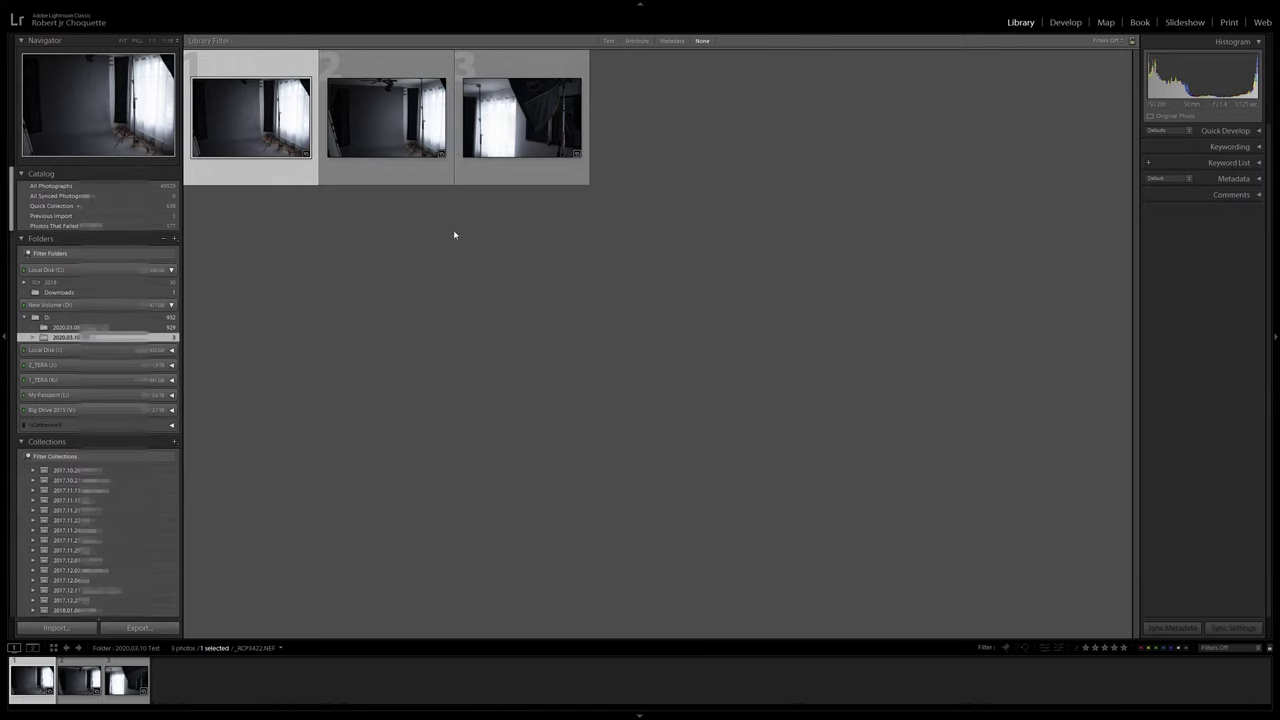
key(alt+Tab)
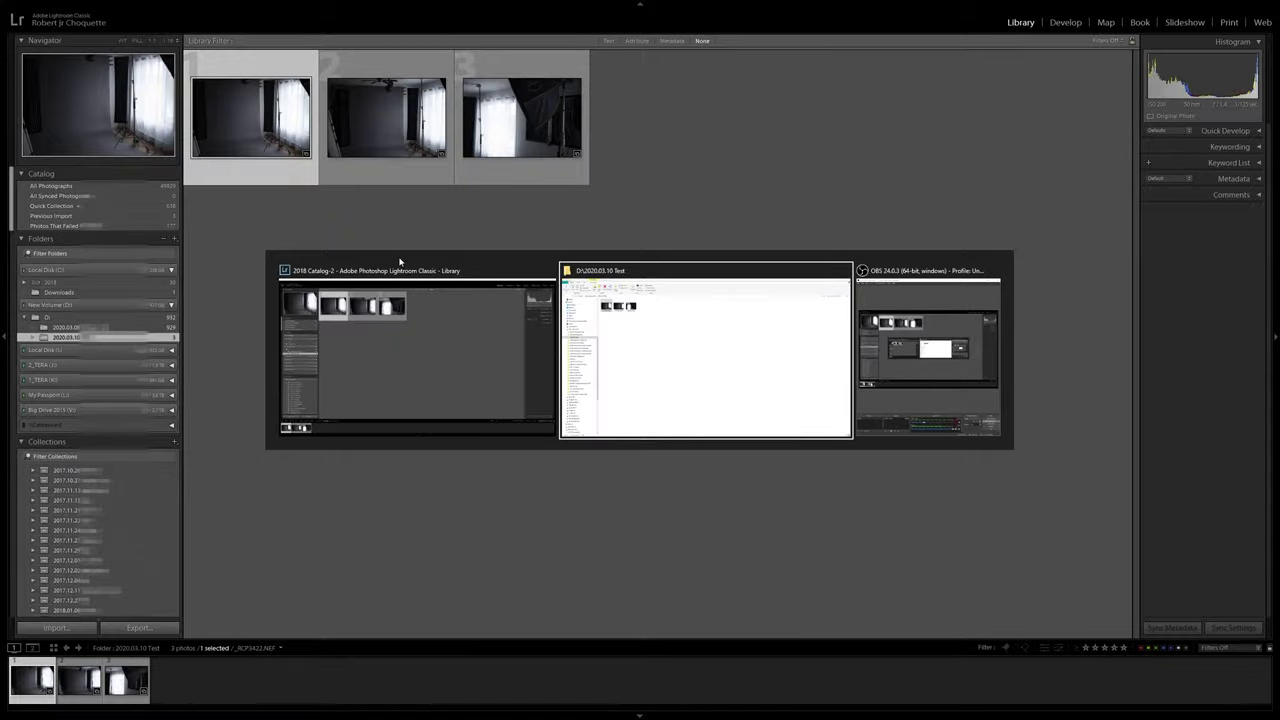
mouse_move(60, 260)
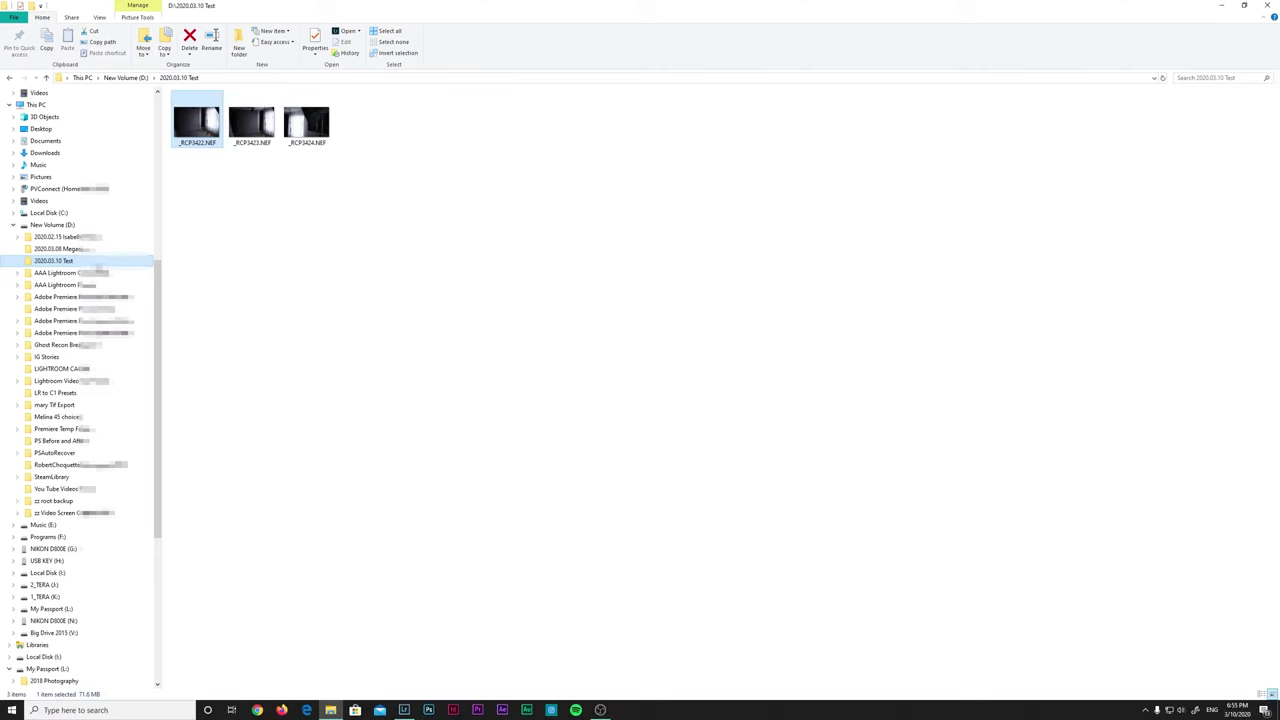
Copy the 2020.03.10 Test folder and create a folder named 'zzzzz test' on drive D:.
right_click(78, 265)
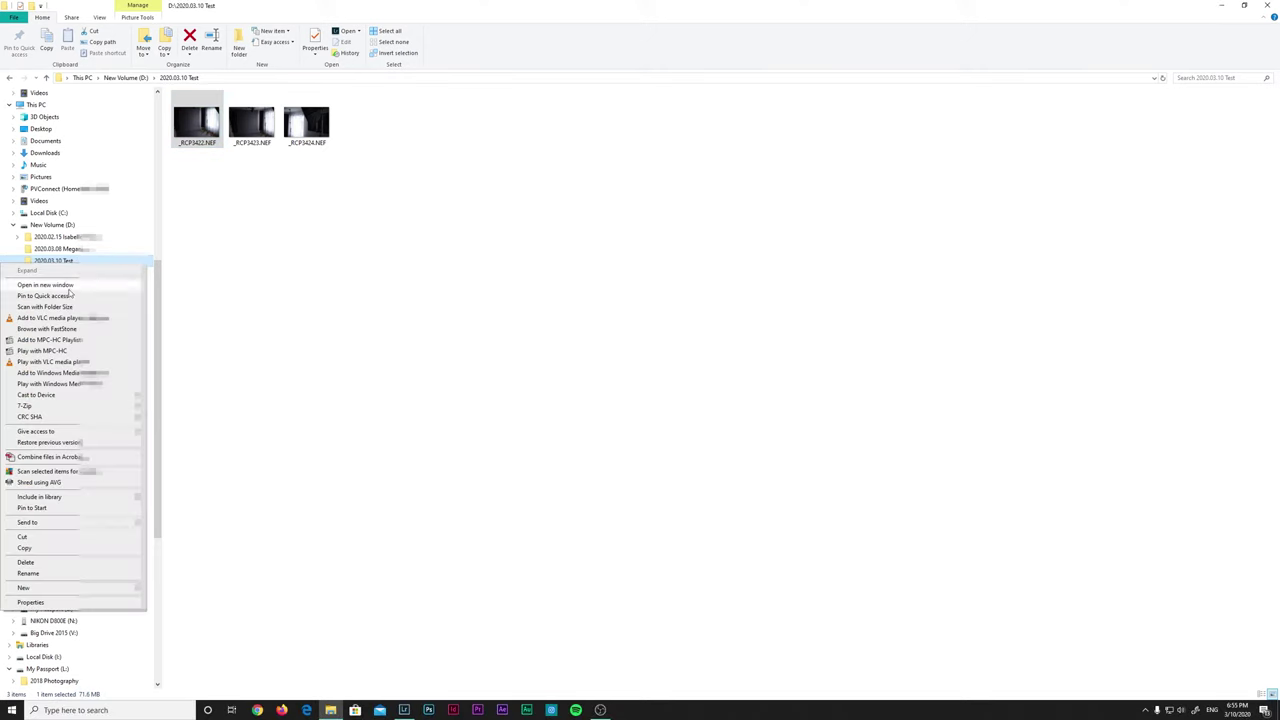
click(42, 548)
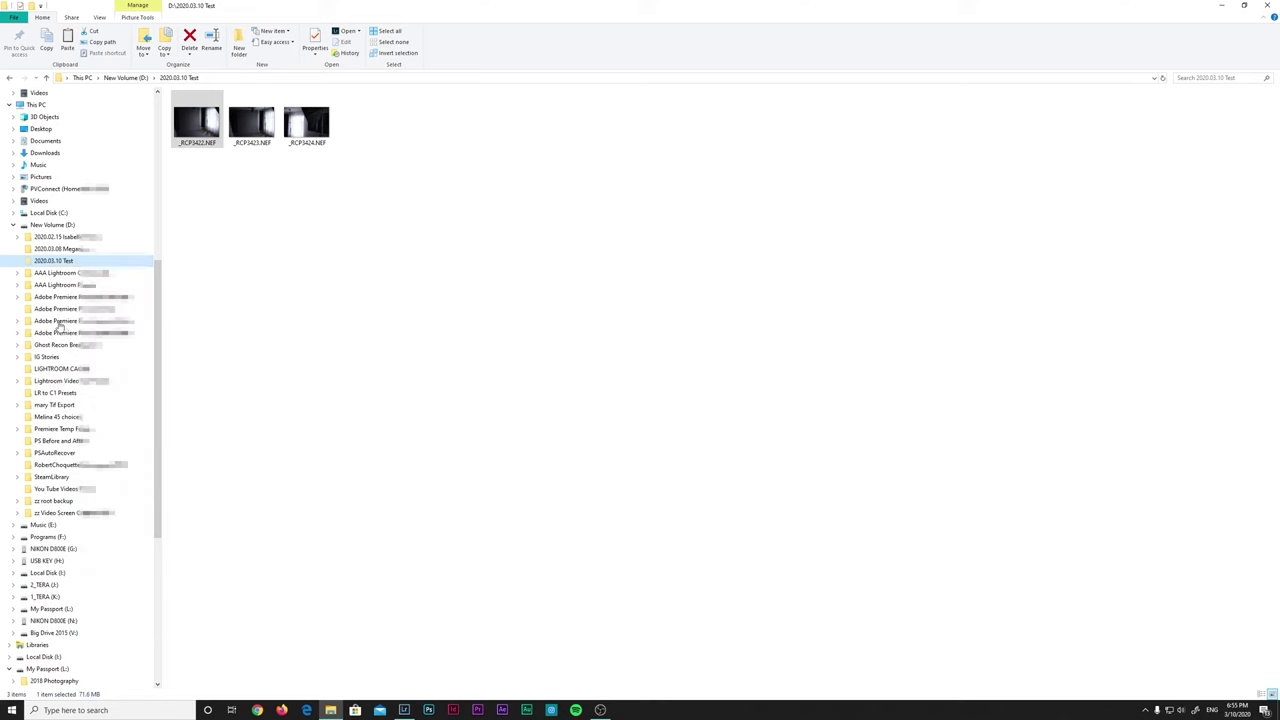
click(60, 228)
right_click(591, 368)
mouse_move(498, 488)
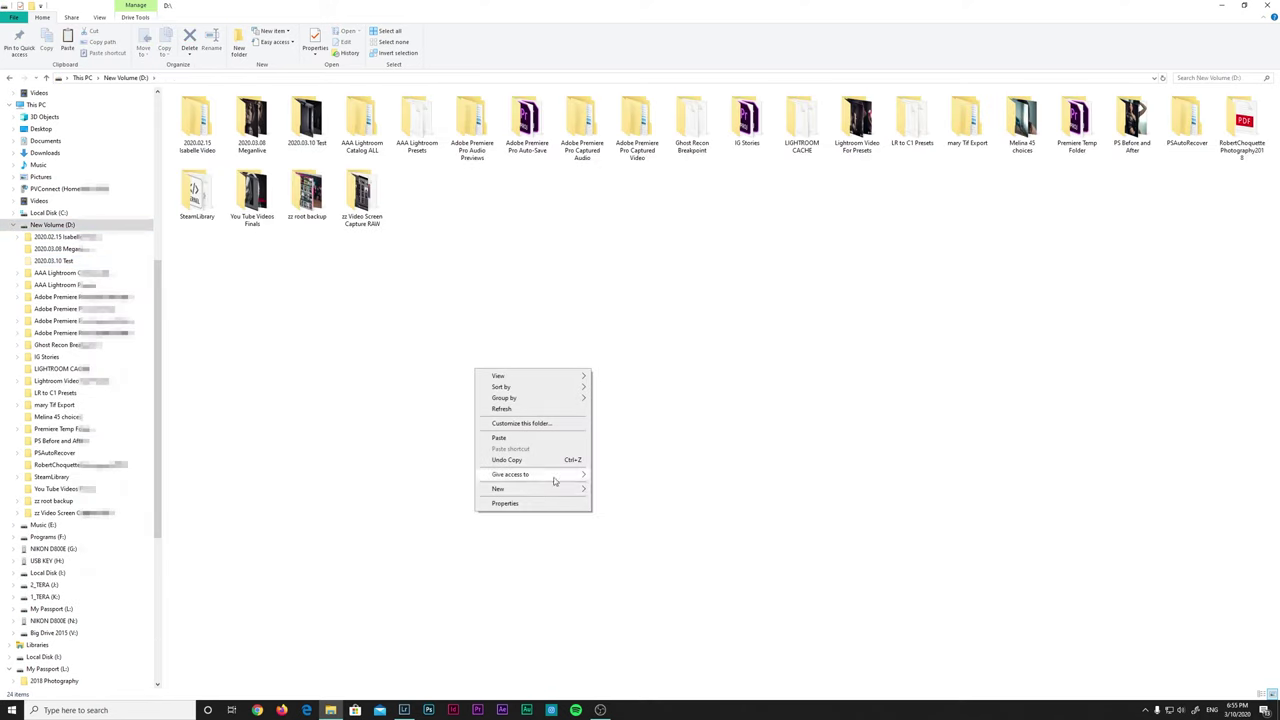
click(640, 490)
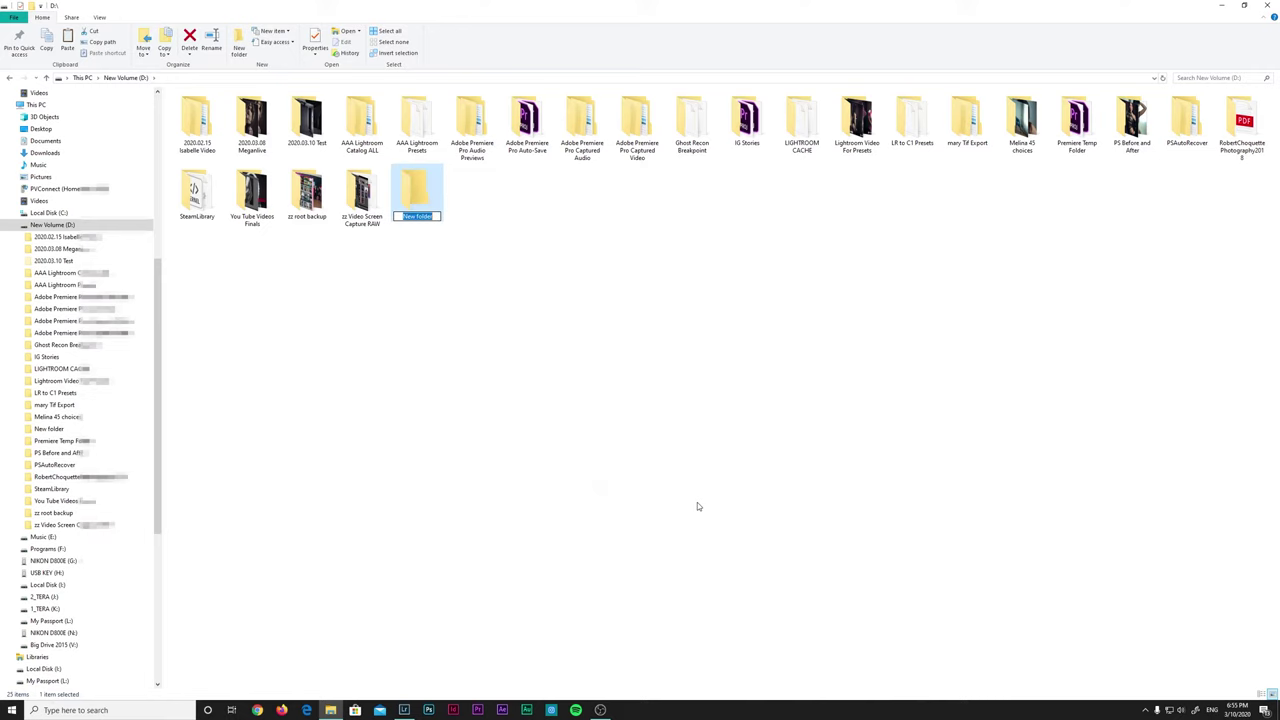
text(zz)
text(zzz)
text( test)
key(Return)
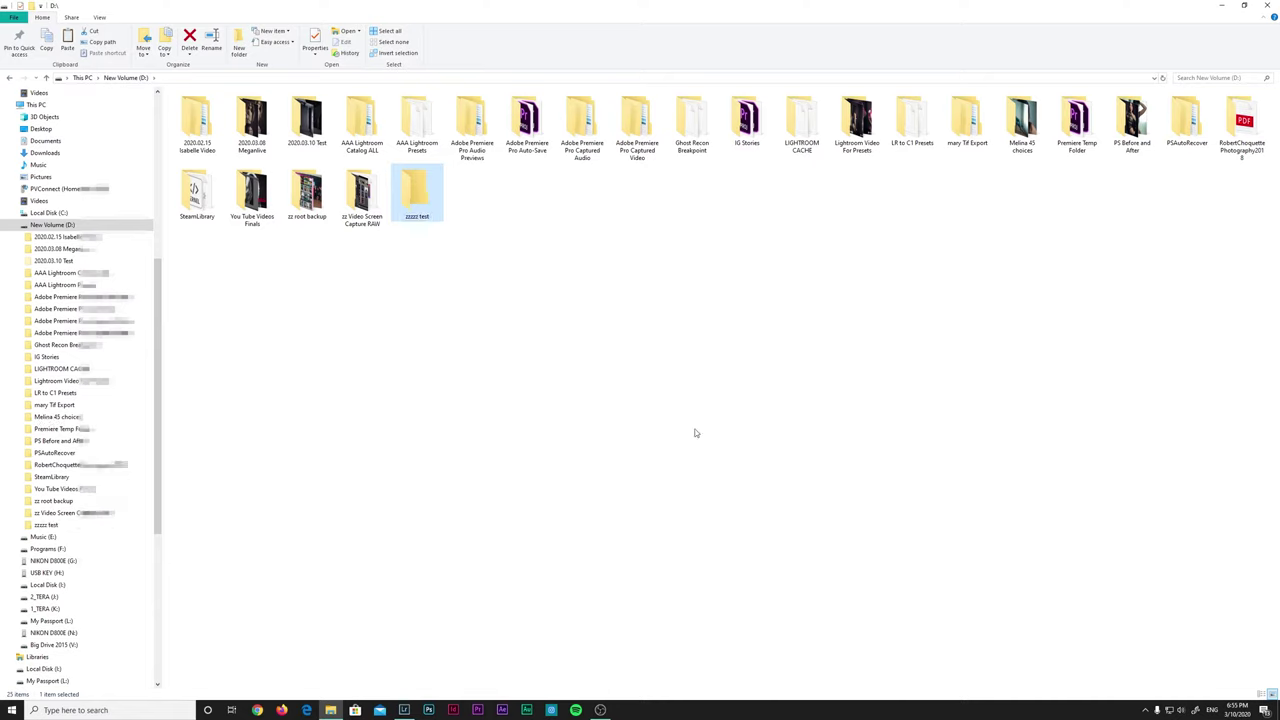
Paste the 2020.03.10 Test folder inside zzzzz test and return to Lightroom Classic.
double_click(428, 195)
right_click(438, 227)
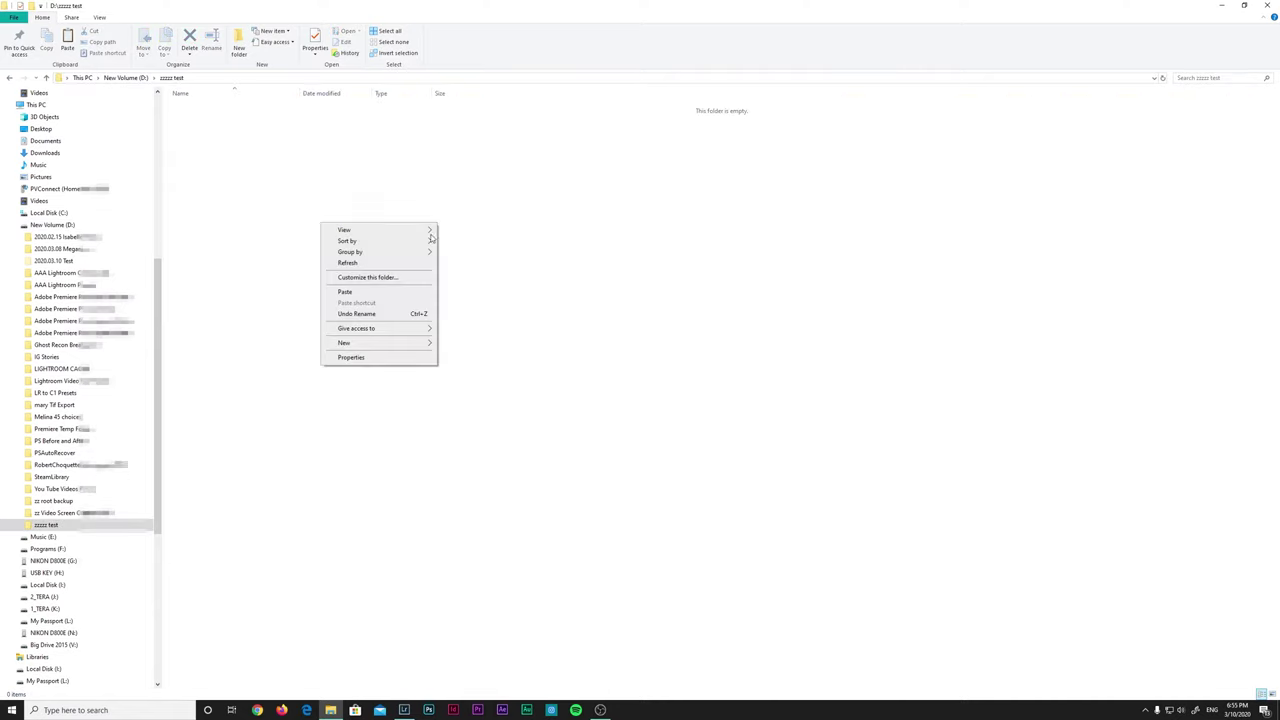
click(430, 291)
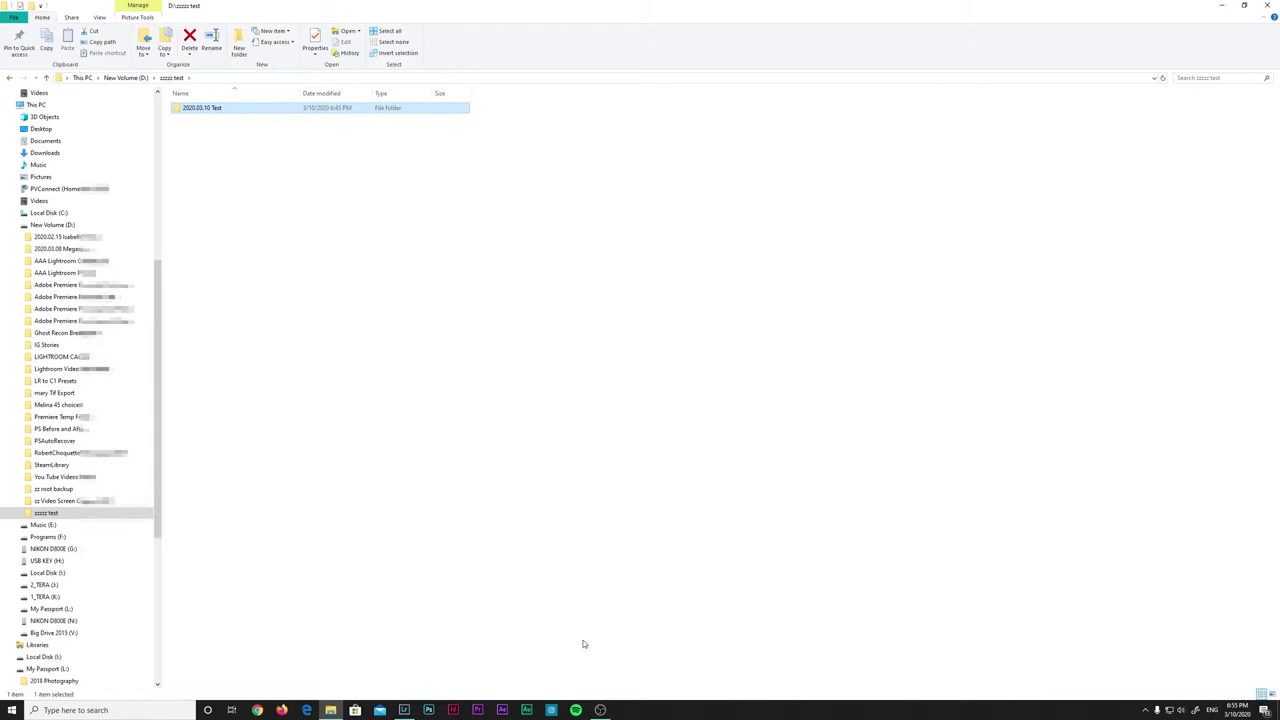
click(405, 709)
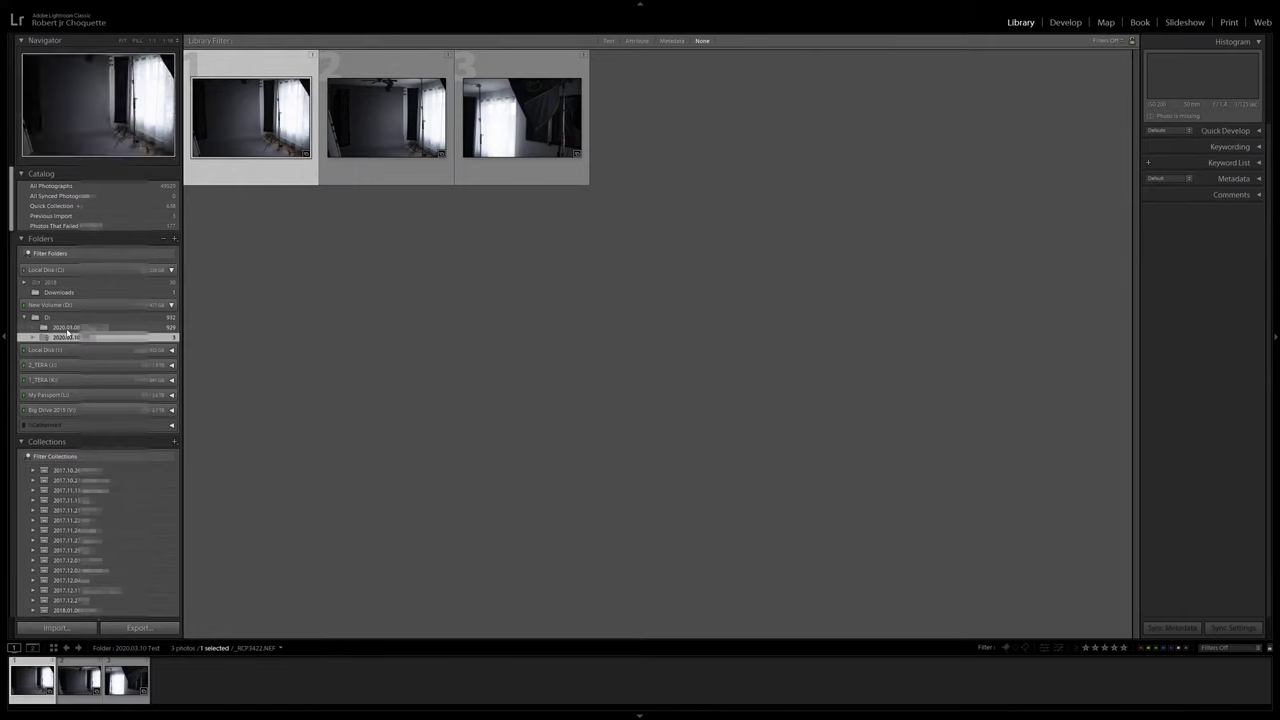
Open the Full shoot collection, now showing its three photos as missing.
drag(4, 191, 13, 572)
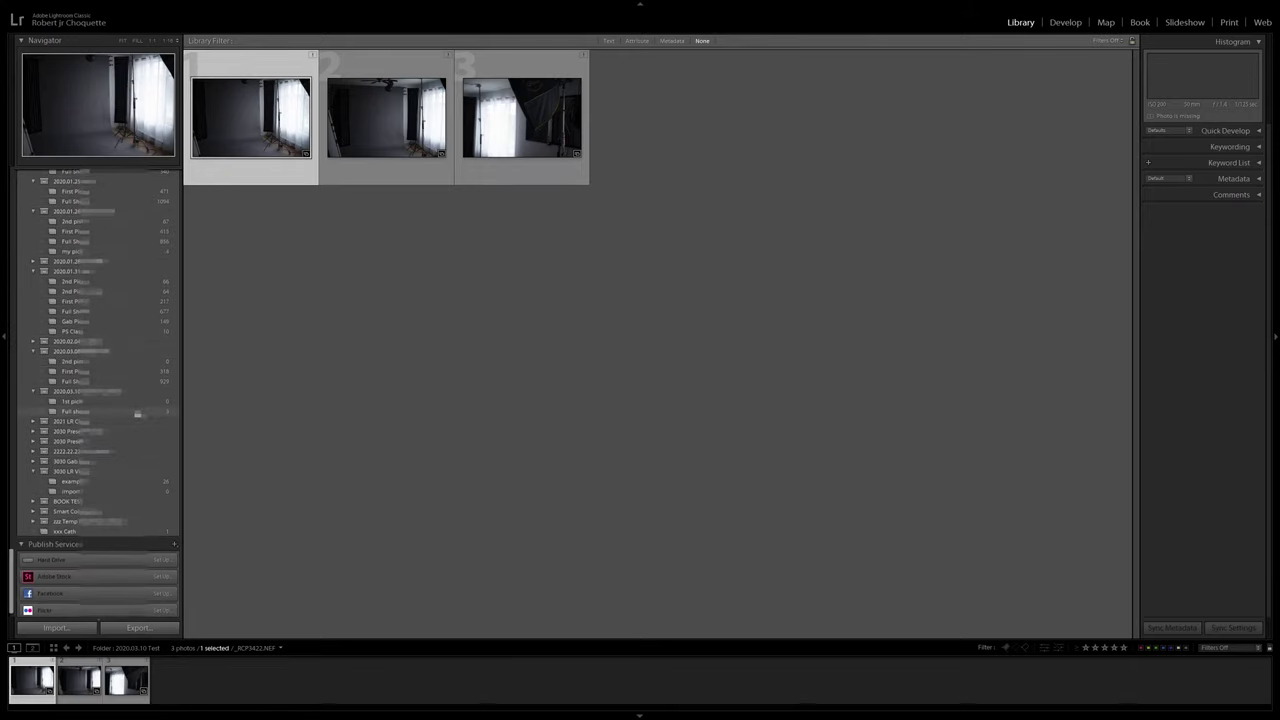
click(137, 411)
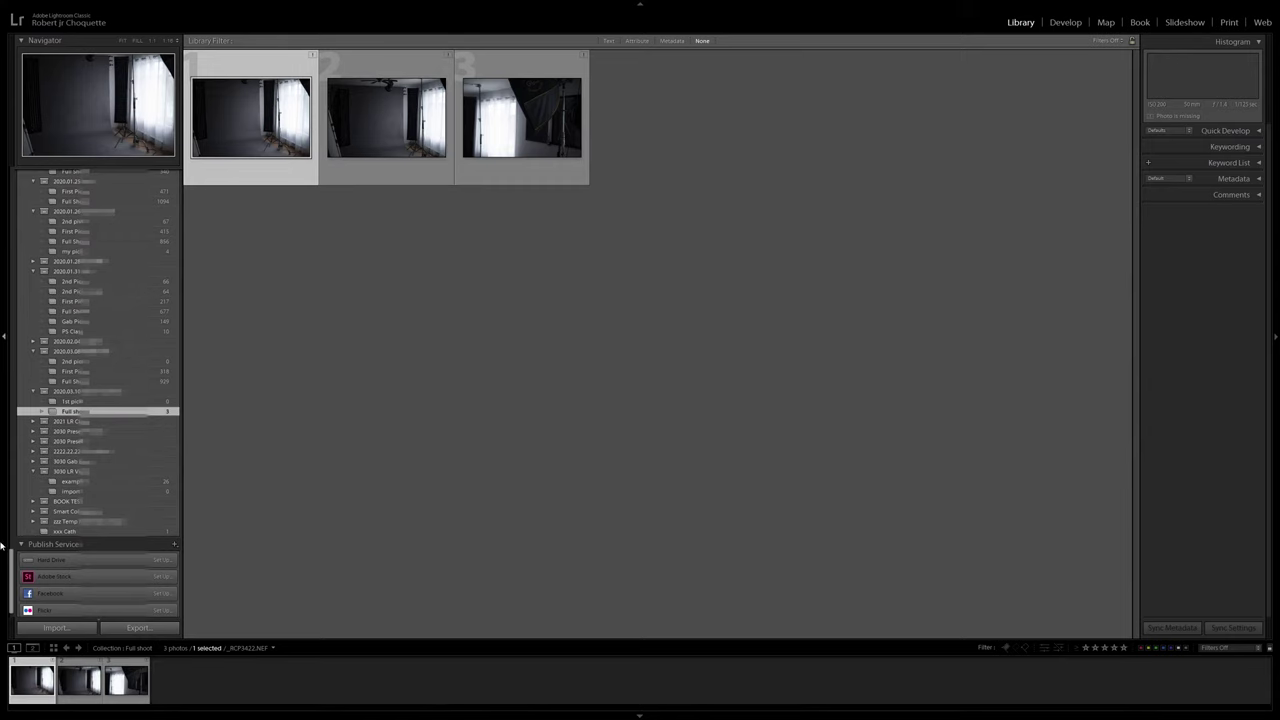
drag(13, 596, 20, 220)
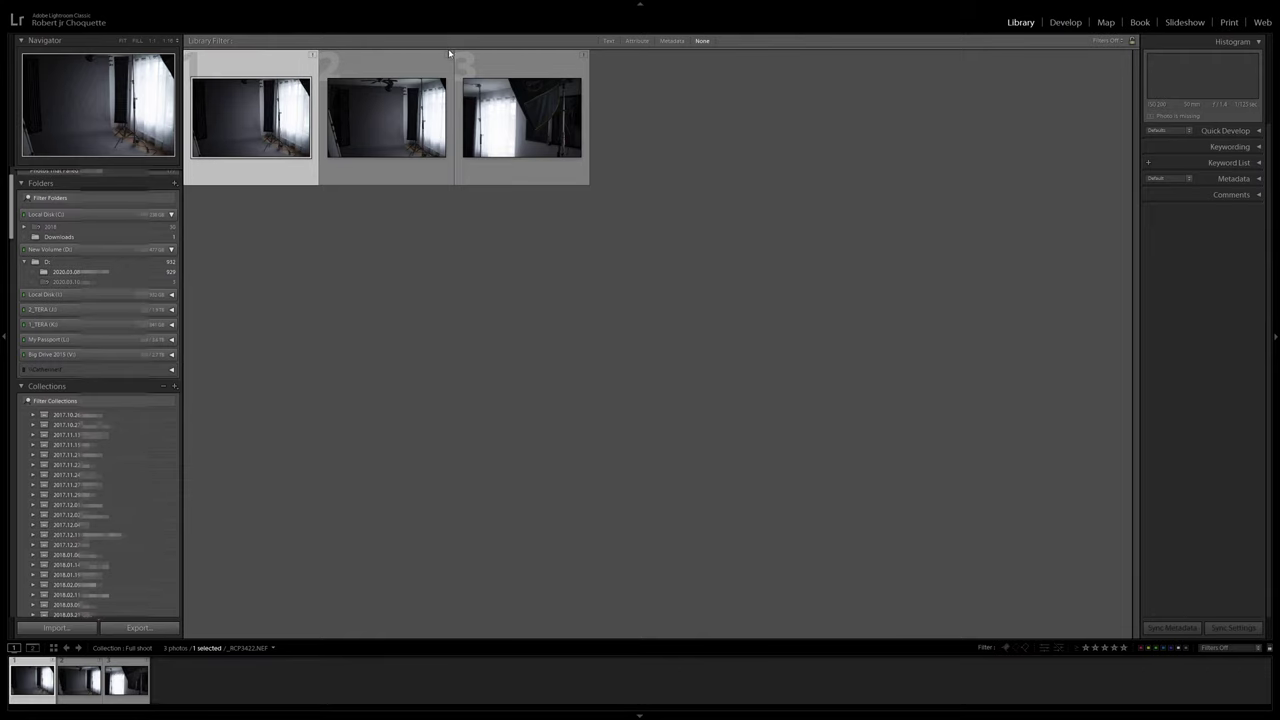
mouse_move(448, 55)
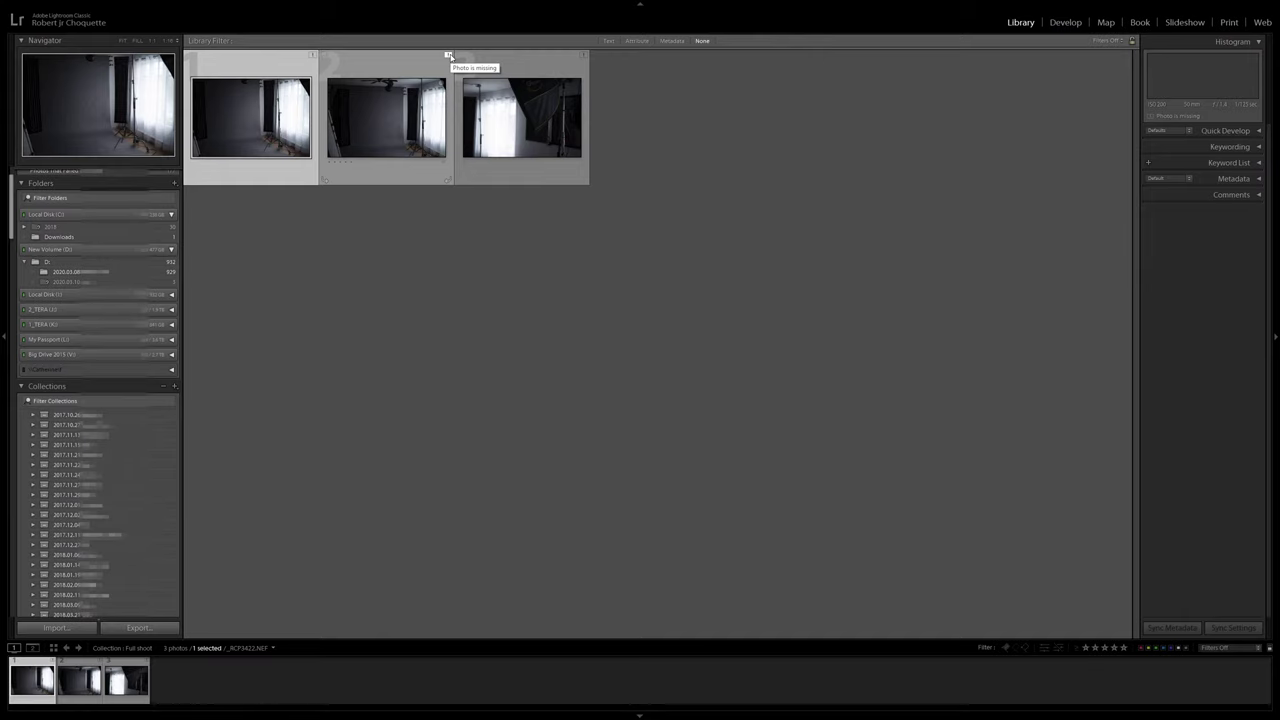
Relink the missing photos to _RCP3422.NEF in D:\zzzzz test\2020.03.10 Test.
click(312, 55)
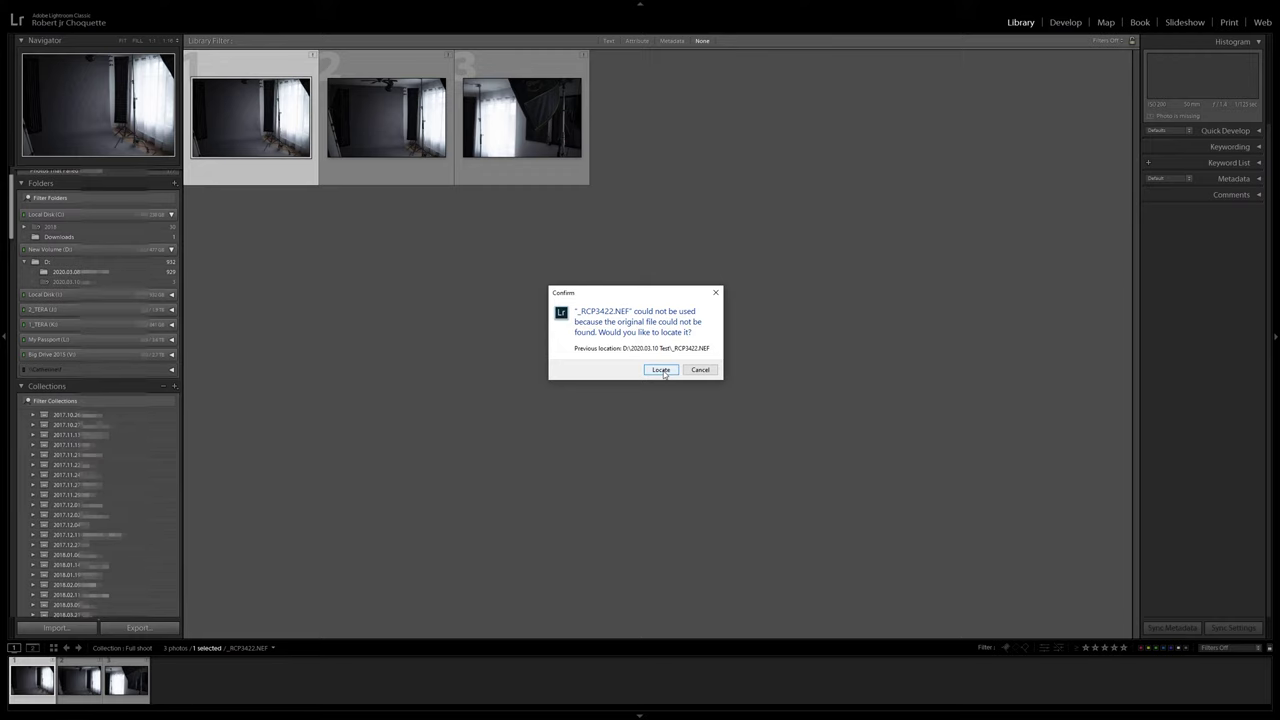
click(661, 370)
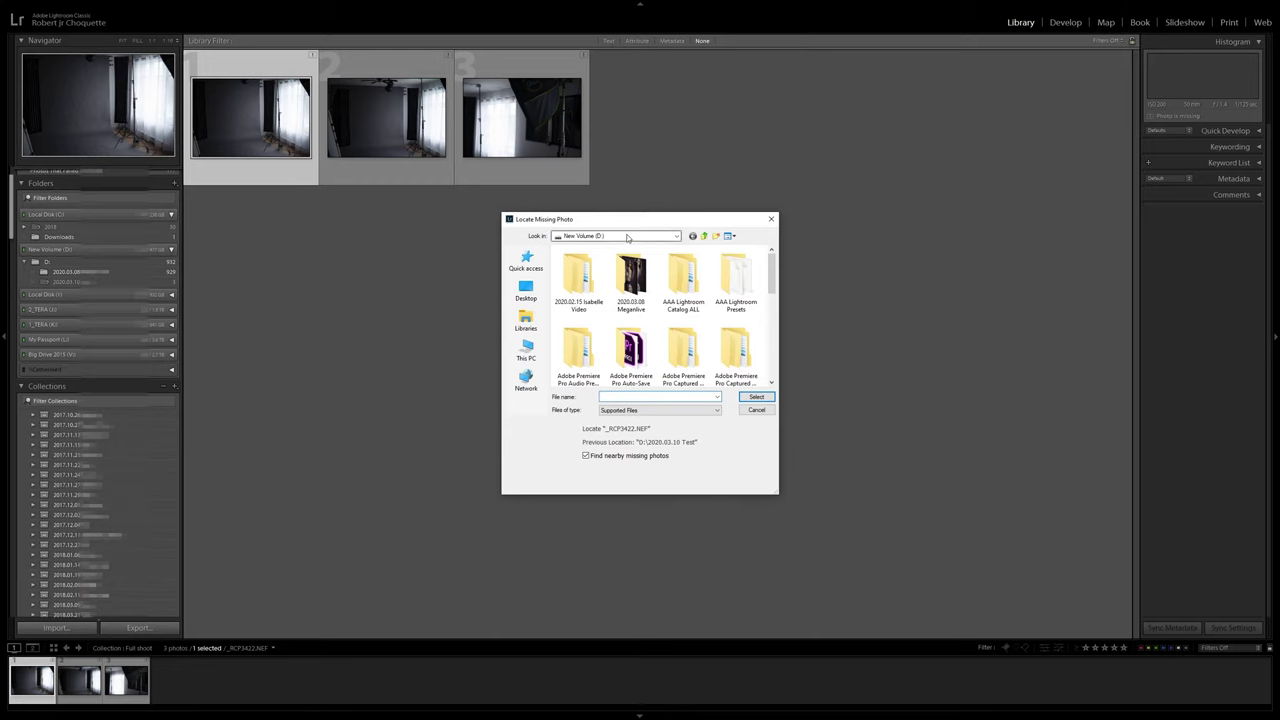
click(627, 237)
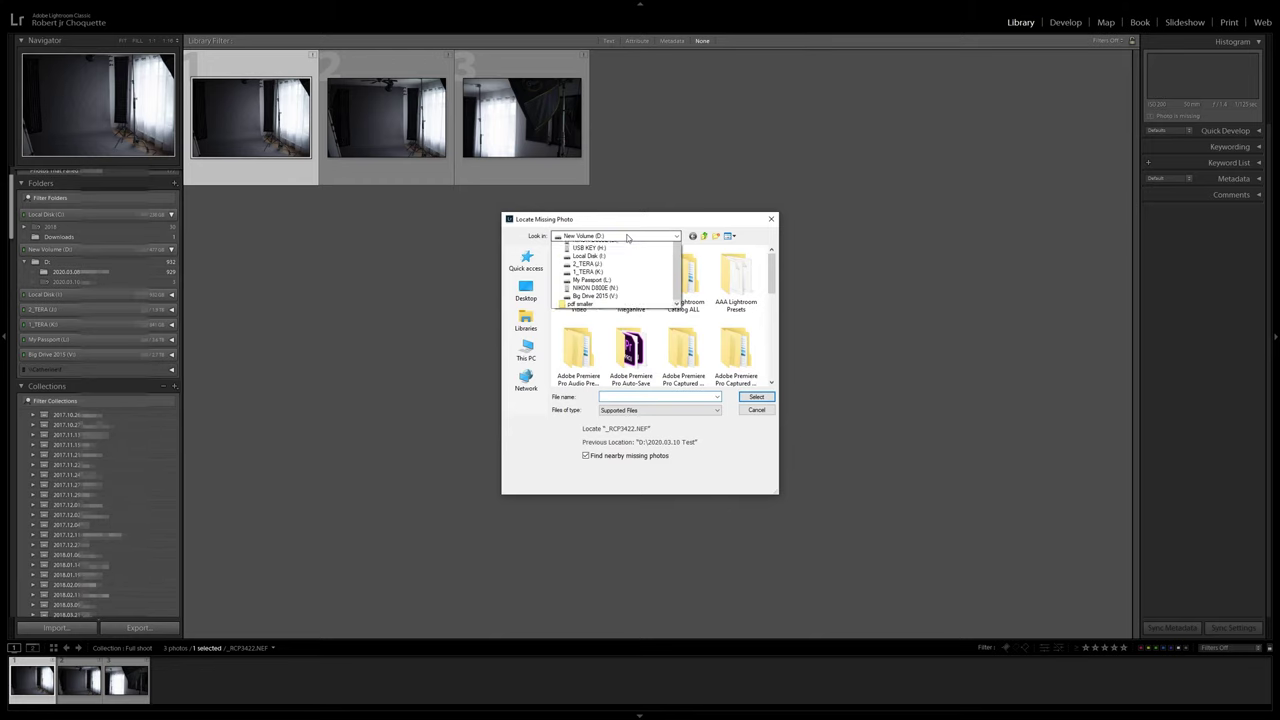
click(627, 237)
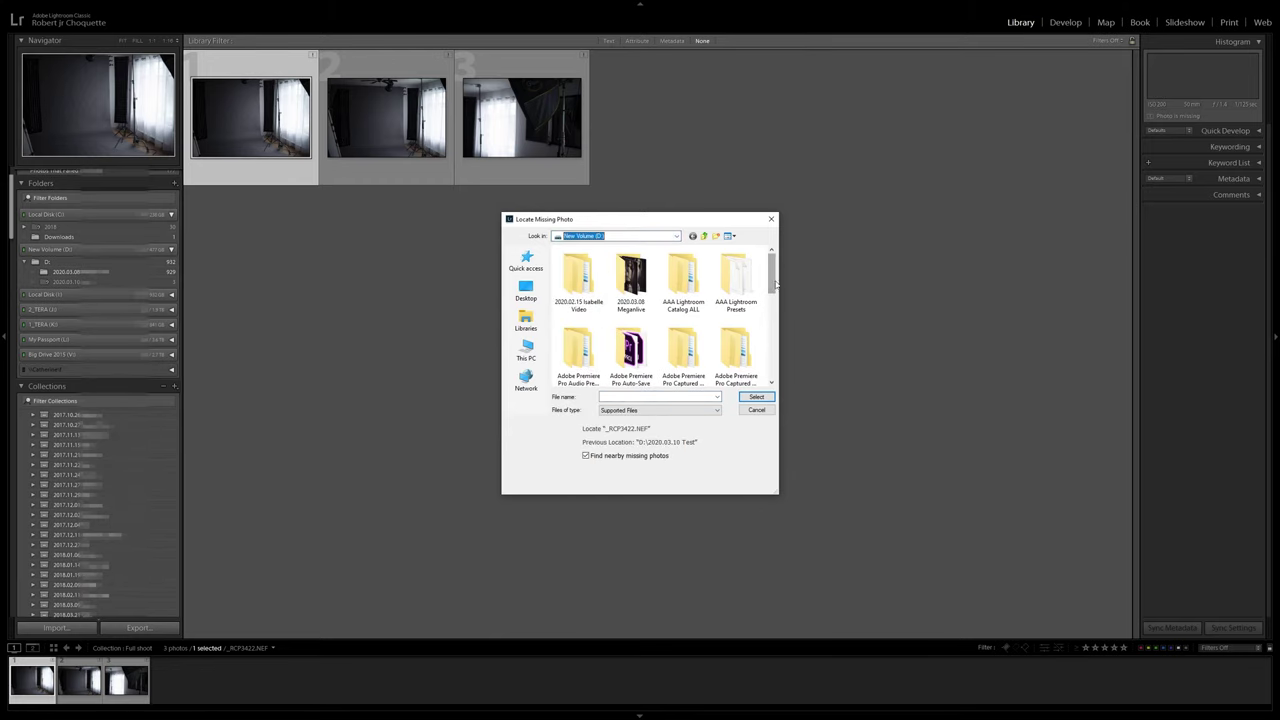
drag(772, 283, 772, 378)
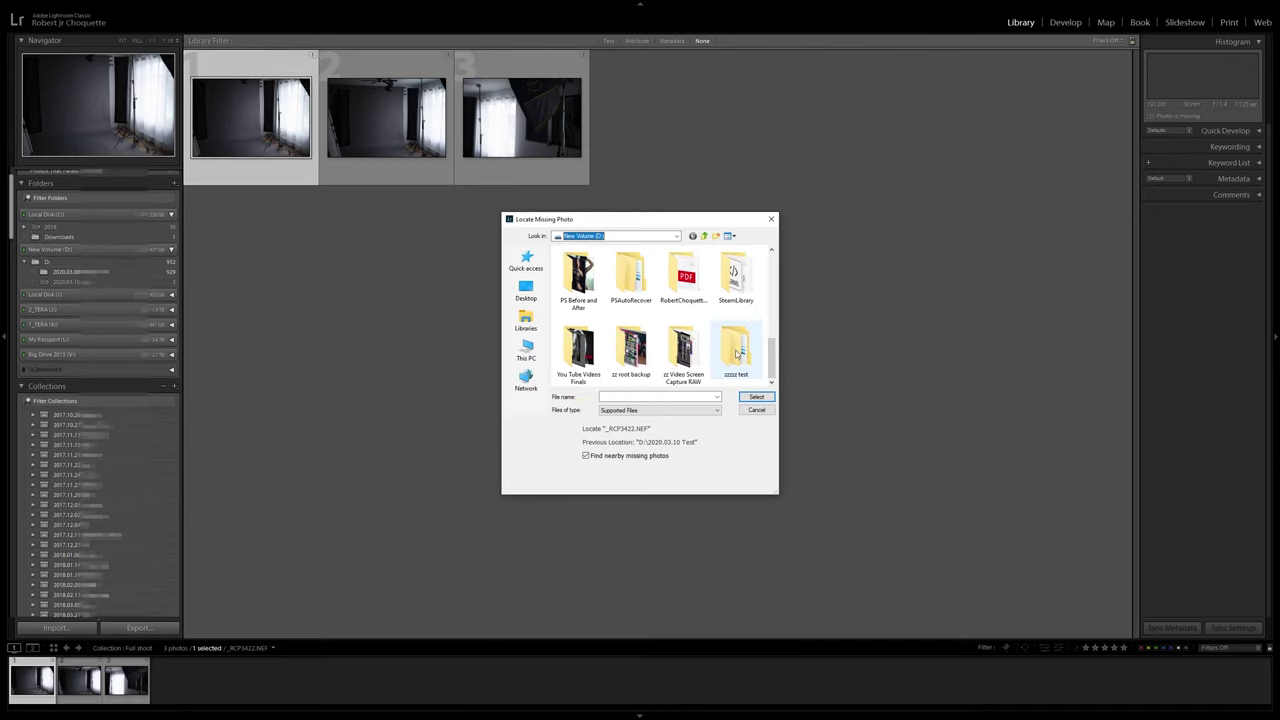
click(737, 352)
double_click(737, 352)
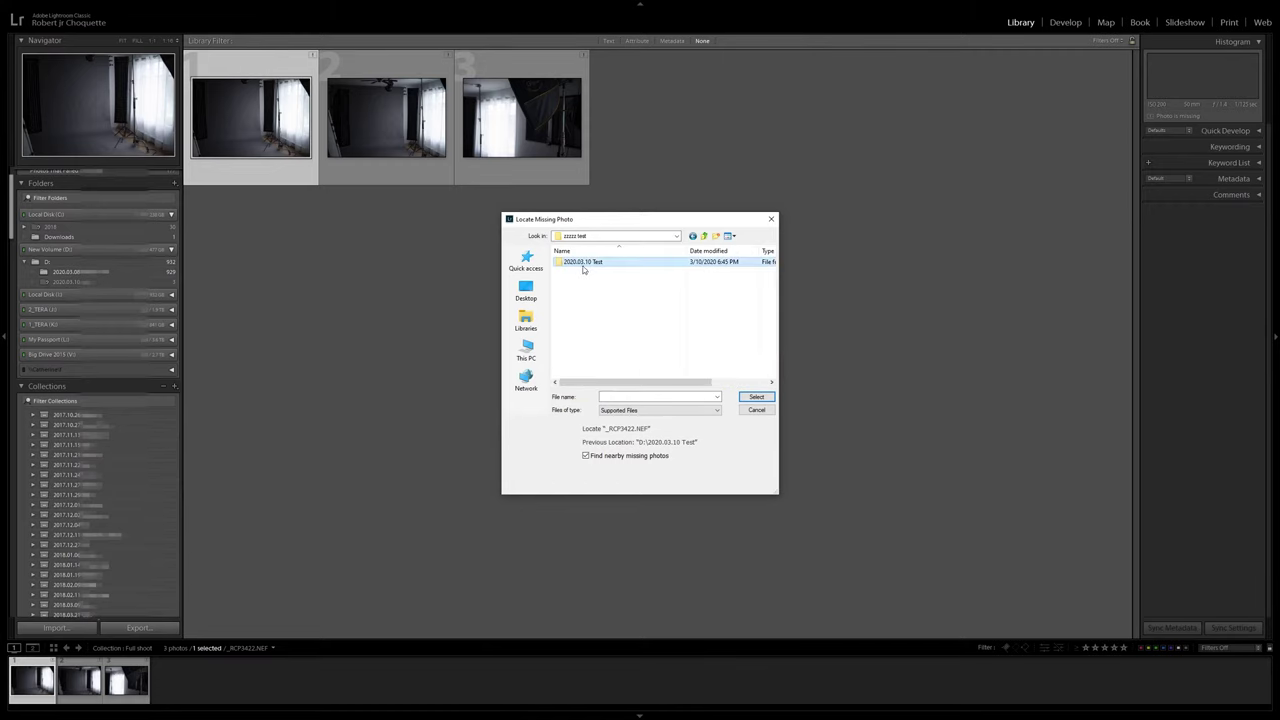
double_click(584, 262)
mouse_move(578, 282)
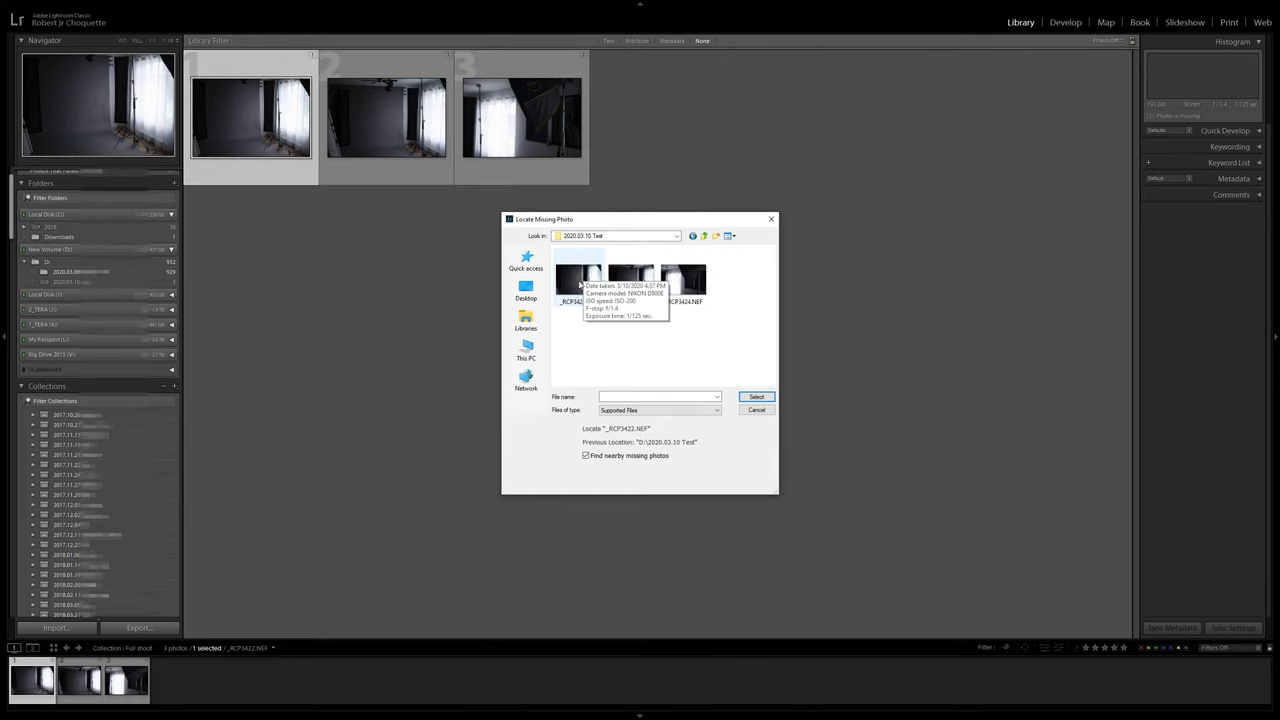
double_click(578, 287)
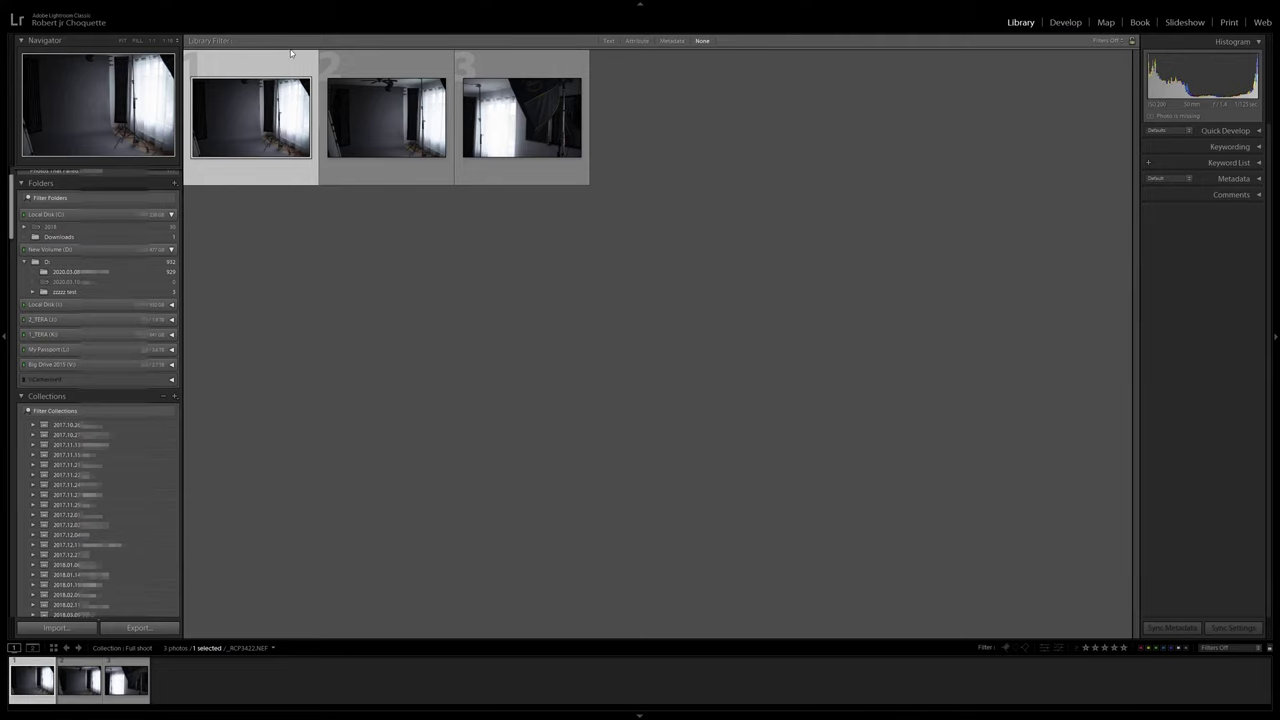
Check the third photo's original status, then switch to File Explorer's zzzzz test folder.
click(523, 128)
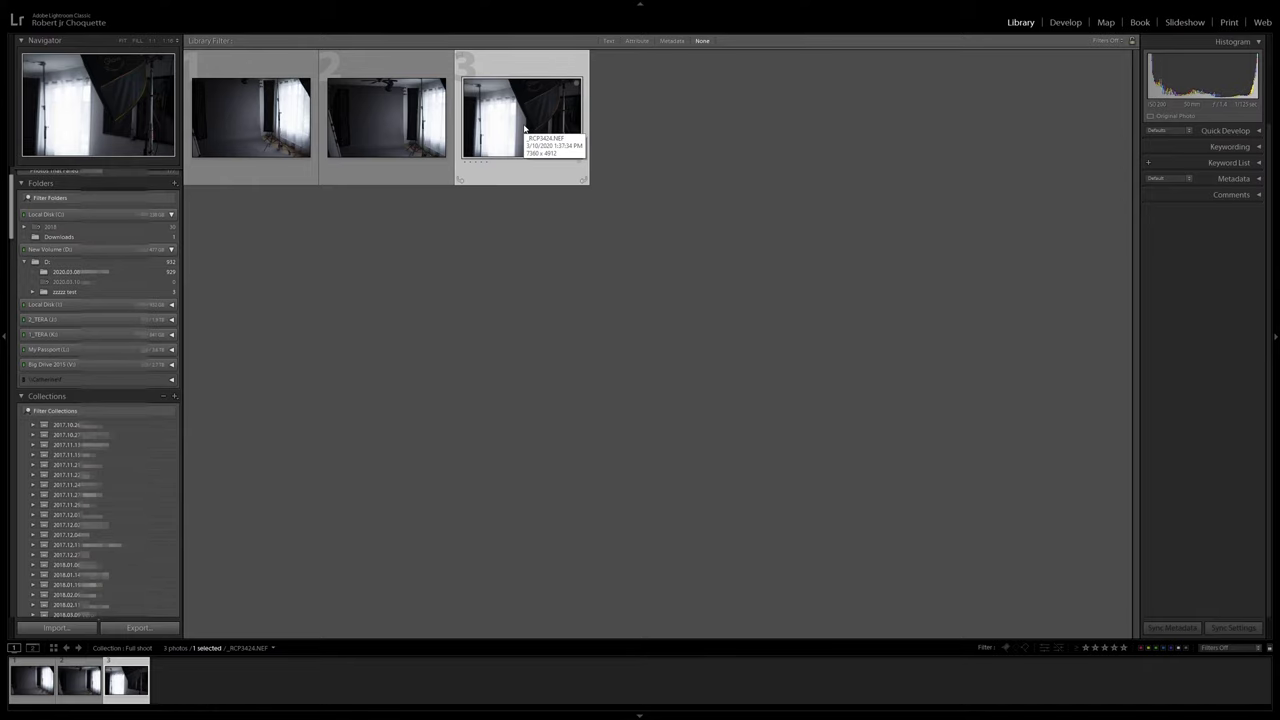
key(alt+Tab)
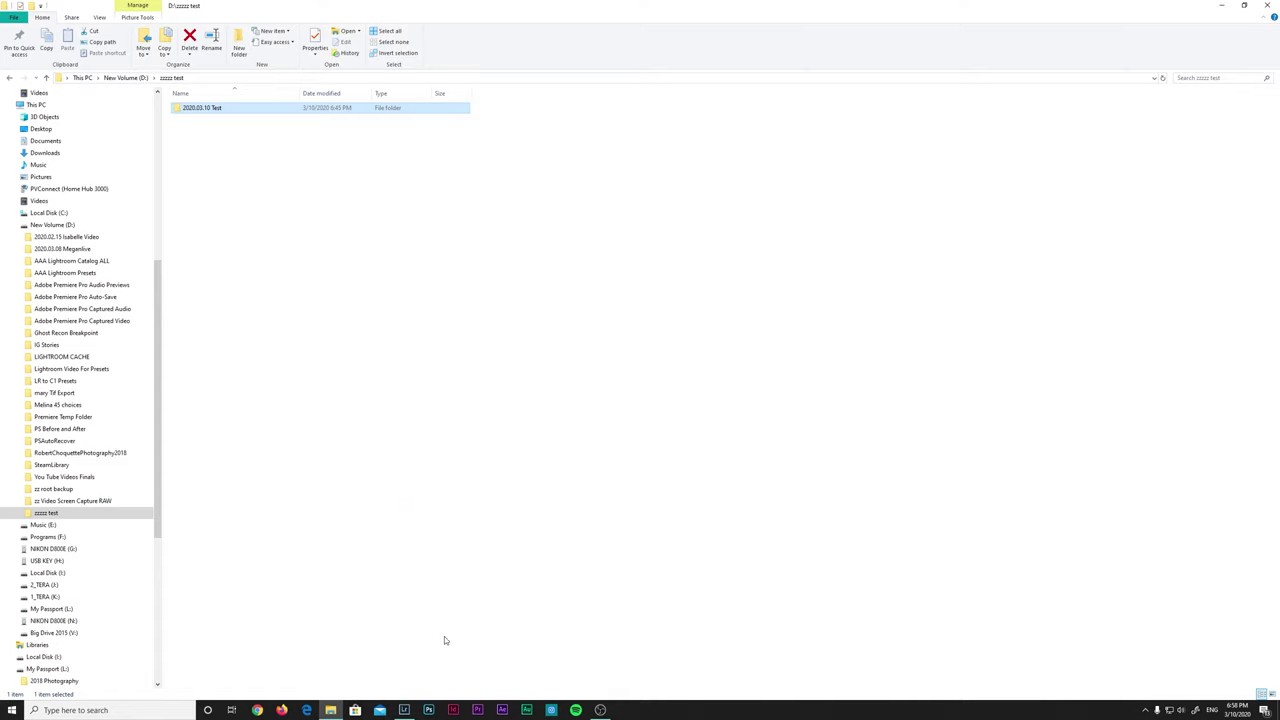
mouse_move(404, 710)
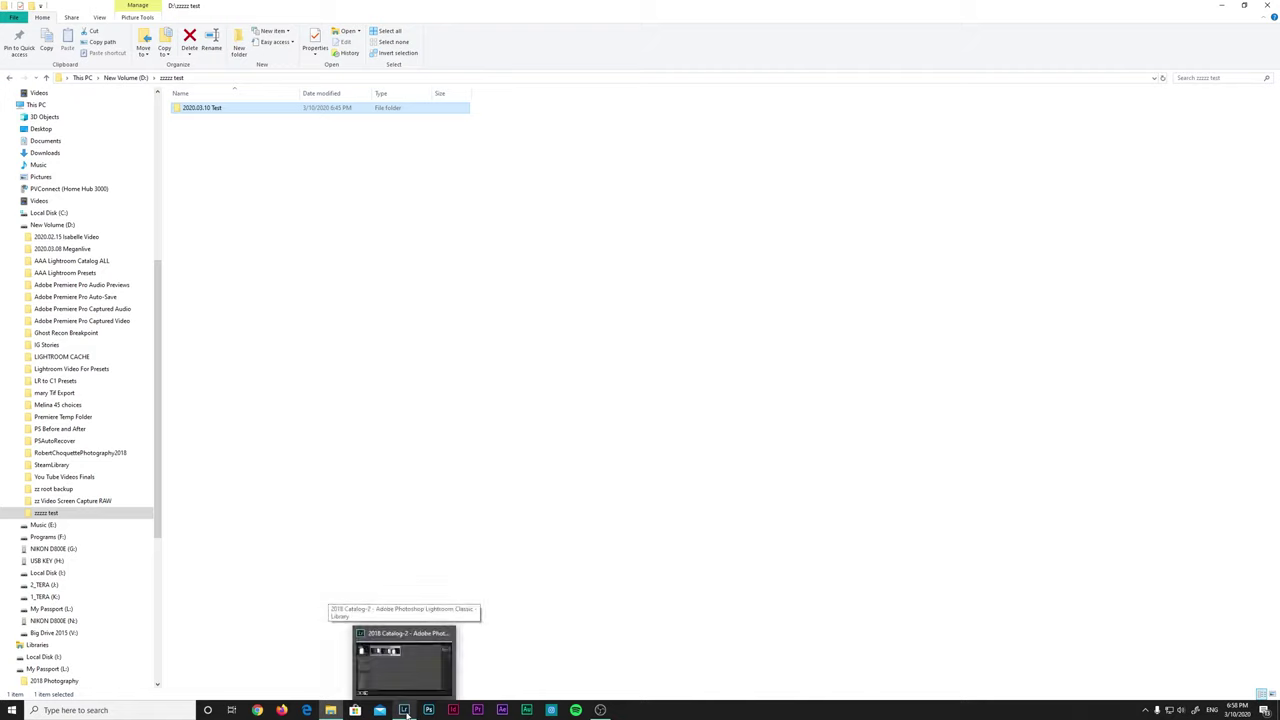
Bring Lightroom Classic back in front via its taskbar icon.
click(405, 710)
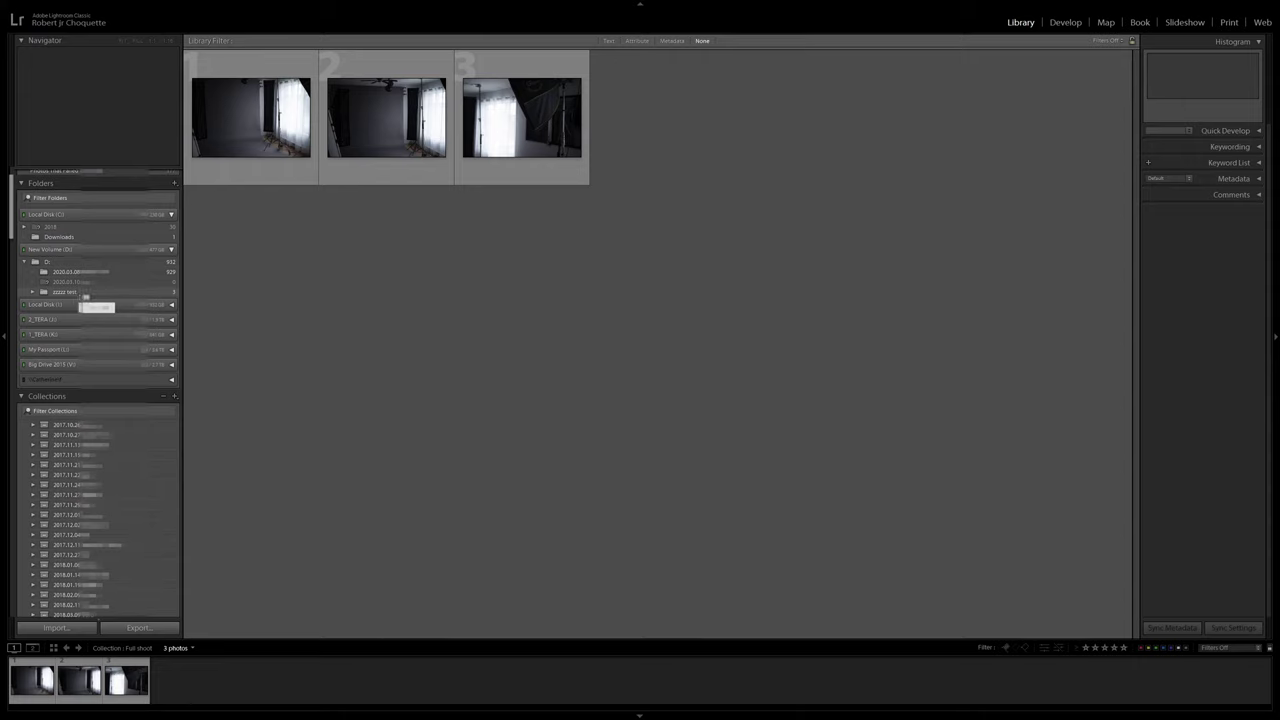
Show the zzzzz test folder's three photos and expand Local Disk (I:) in Folders.
click(85, 293)
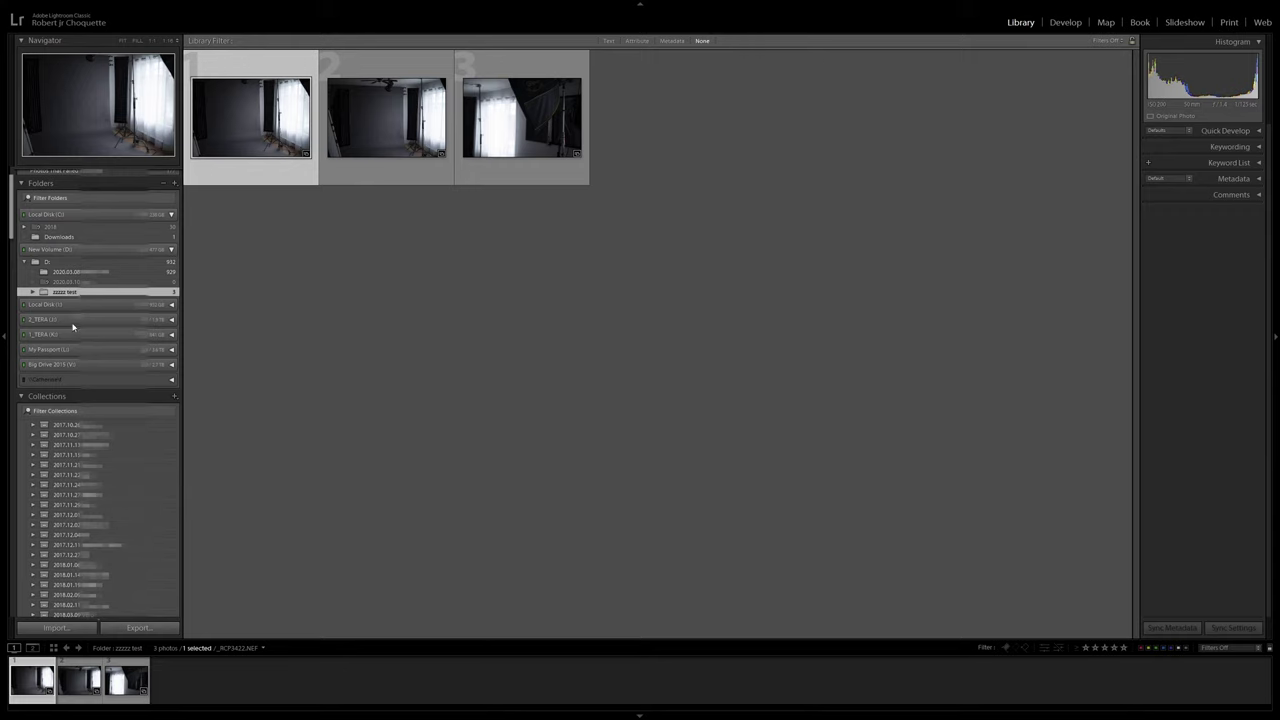
click(81, 305)
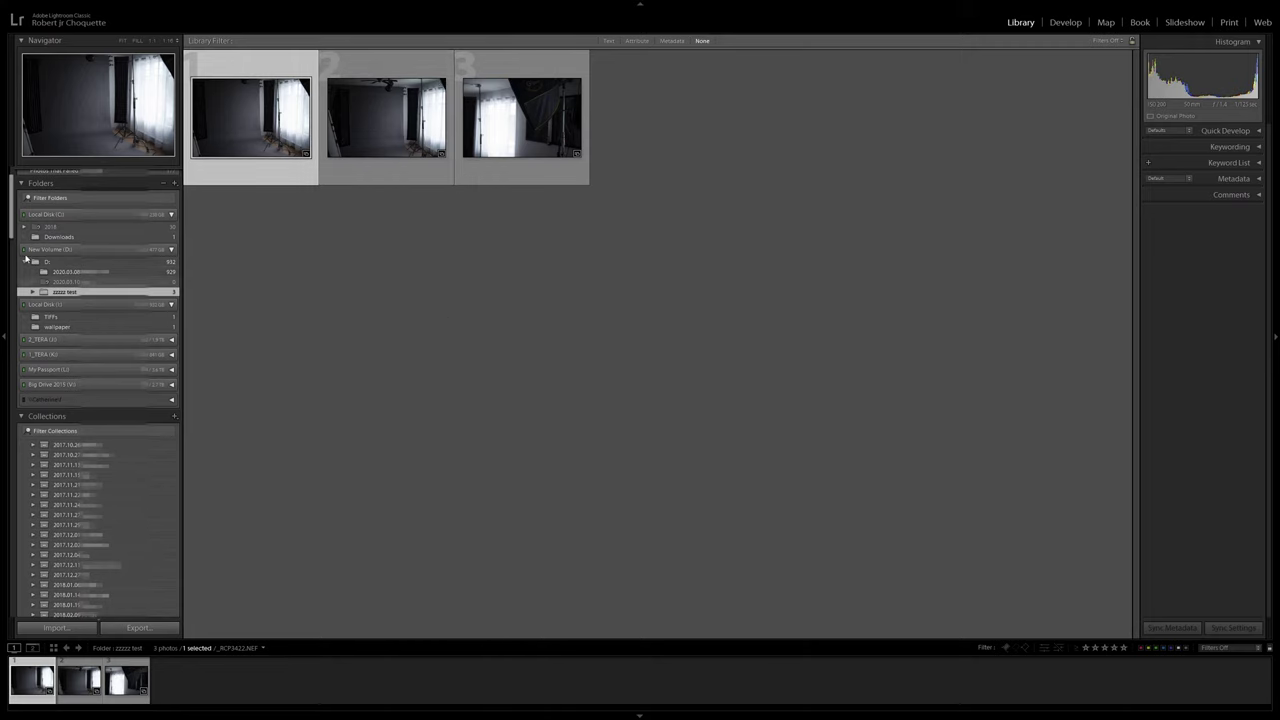
drag(14, 190, 18, 556)
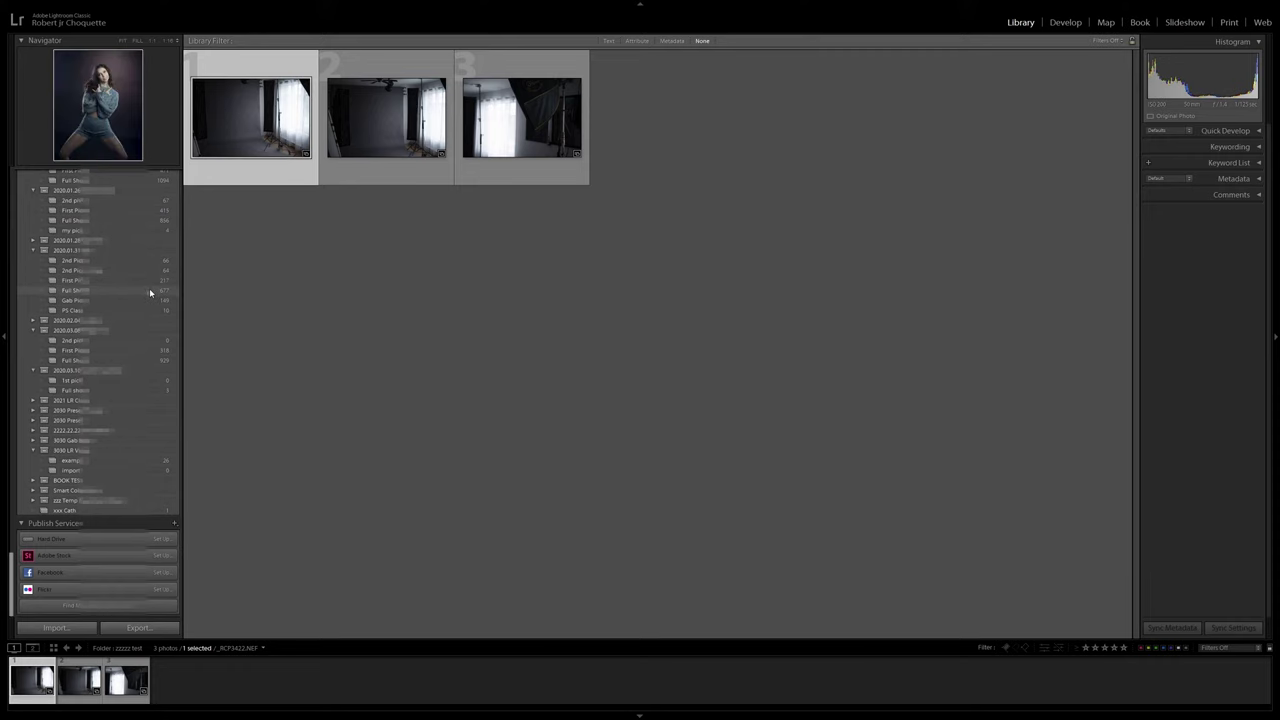
Open the 677-photo Full Shoot collection and bring up flag options for the third photo.
click(150, 290)
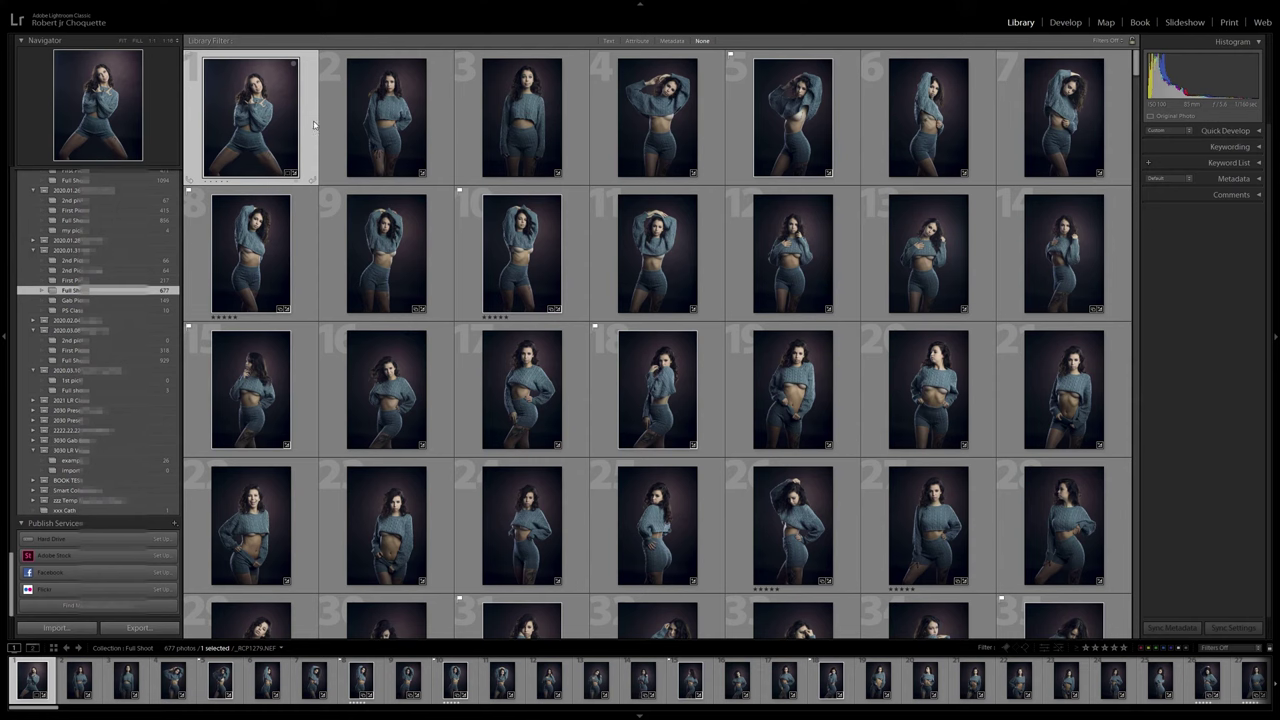
click(473, 123)
right_click(473, 123)
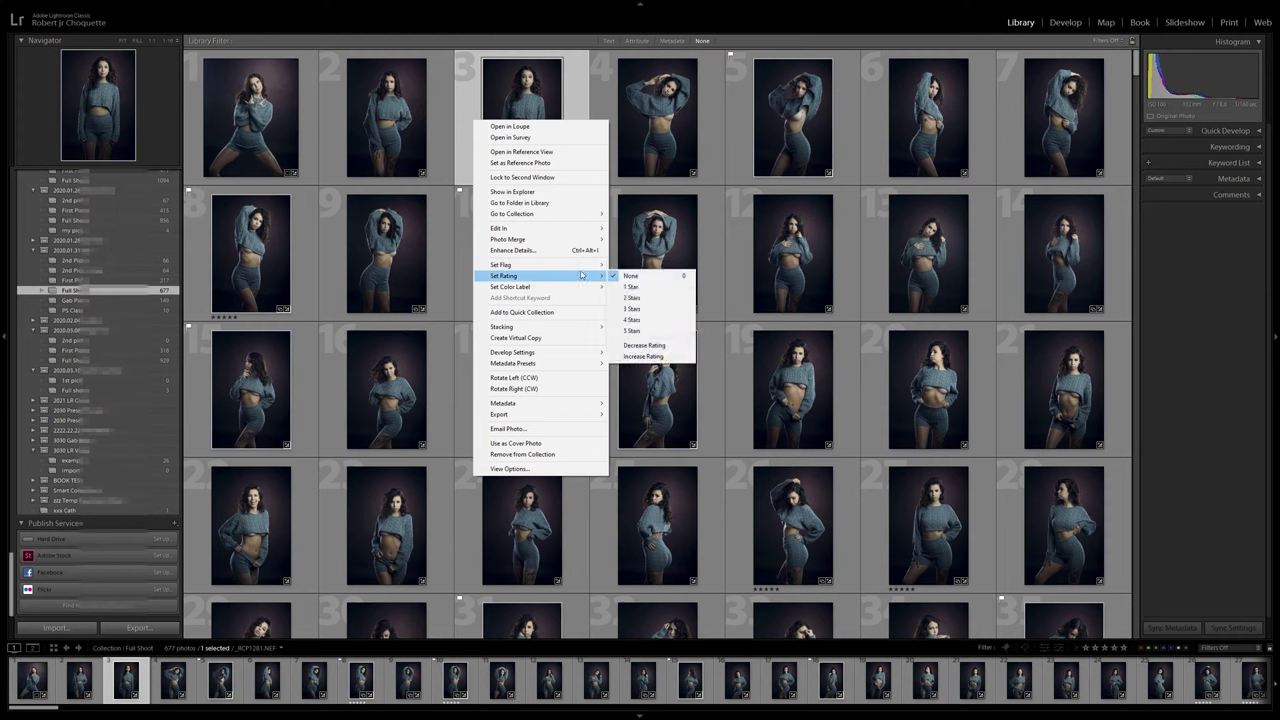
mouse_move(540, 264)
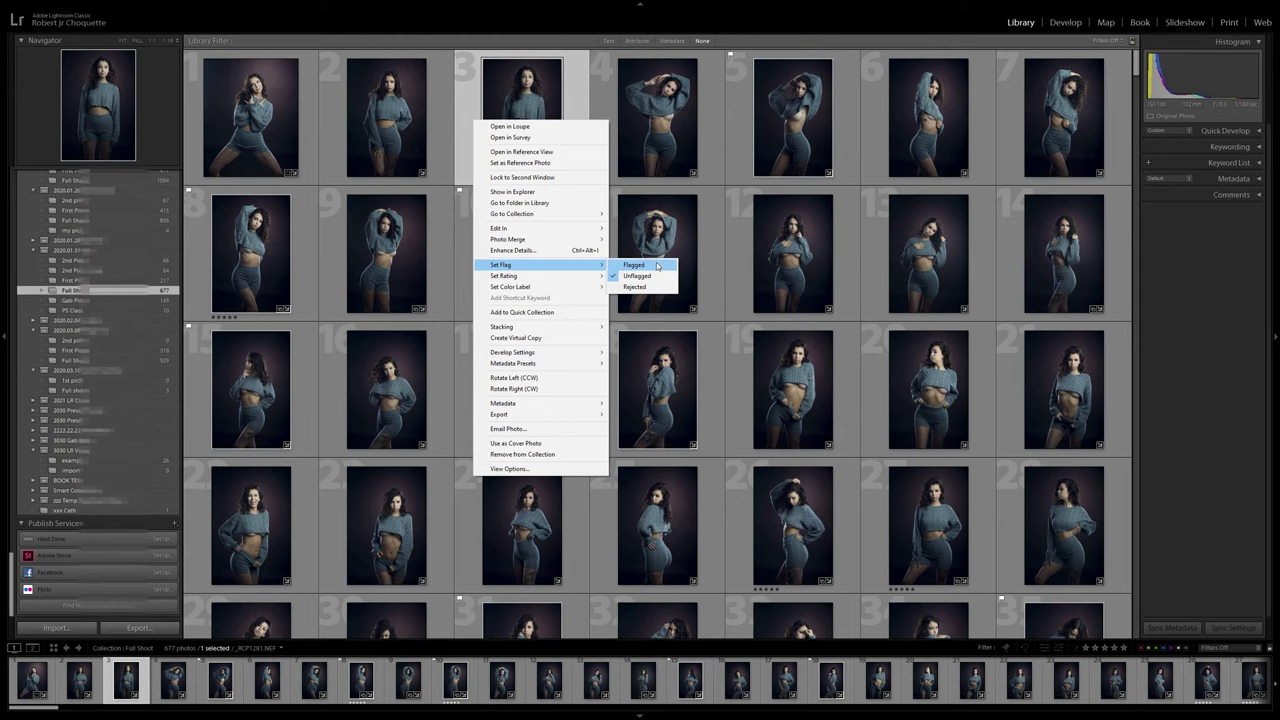
Dismiss the flag options and open photo 1 at full size in Loupe view.
click(731, 149)
click(712, 128)
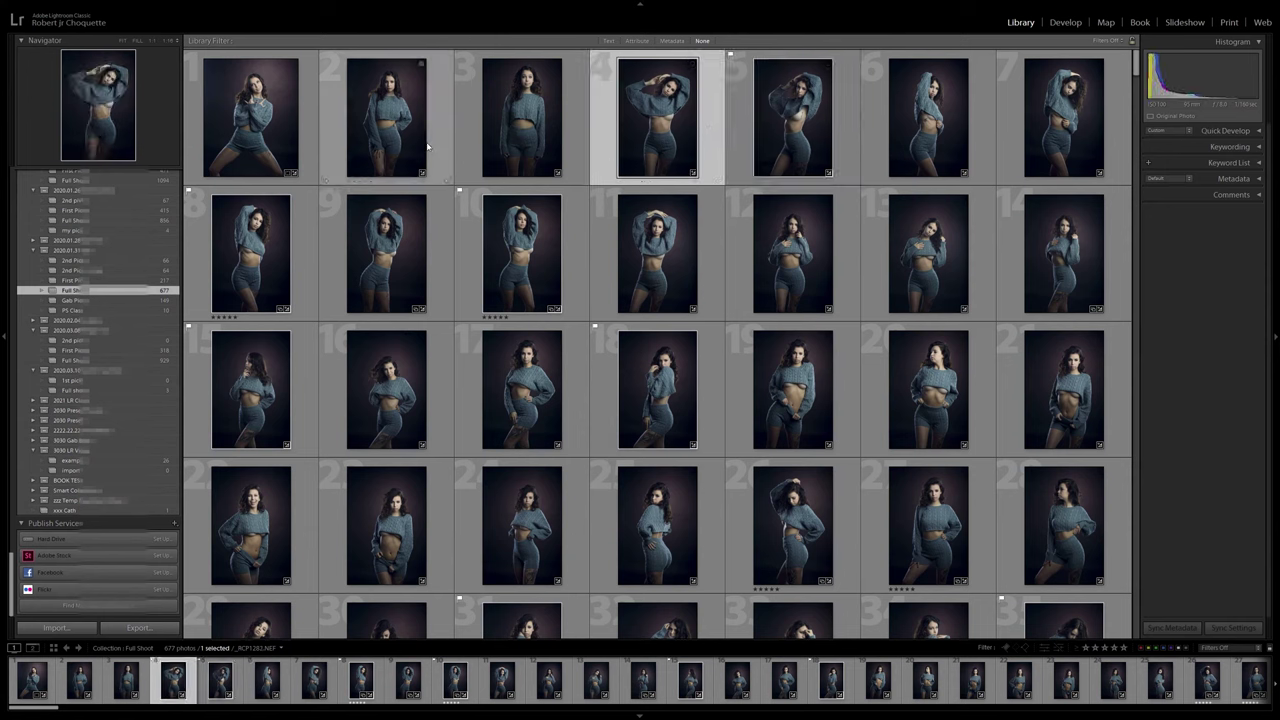
double_click(298, 128)
Browse back and forth through the next few photos with the arrow keys, then return to Grid.
key(Right)
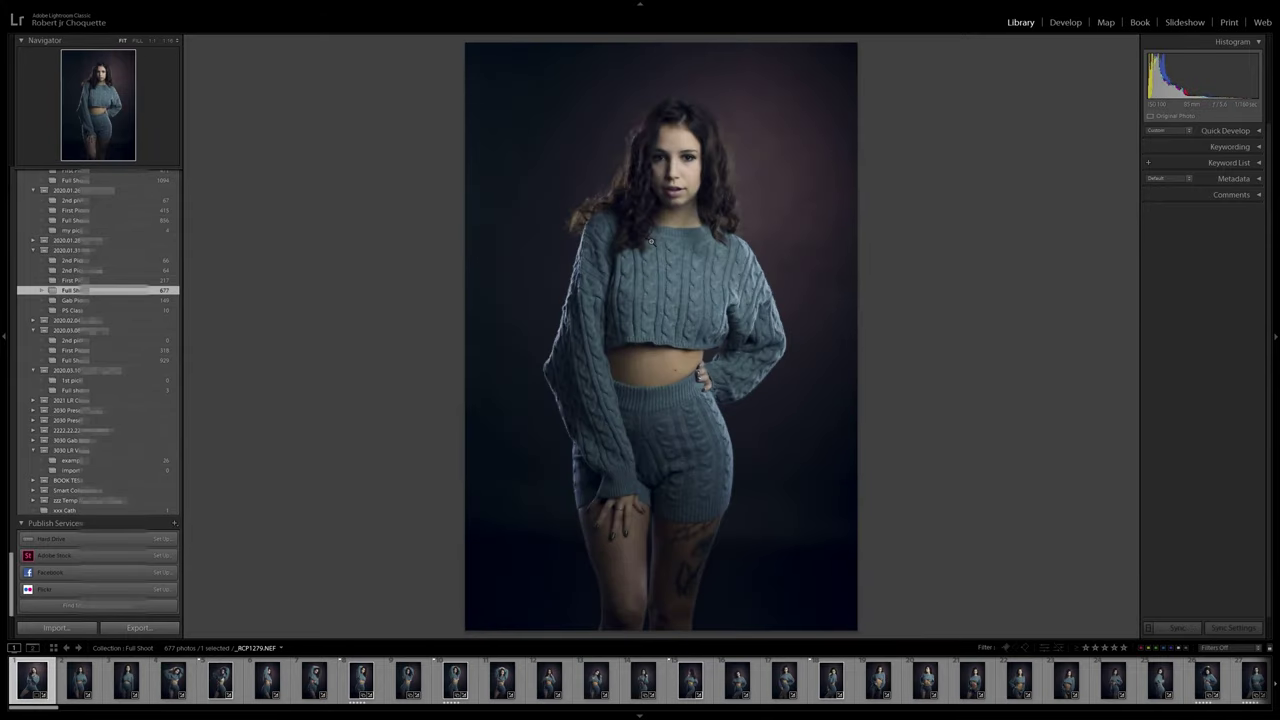
key(Right)
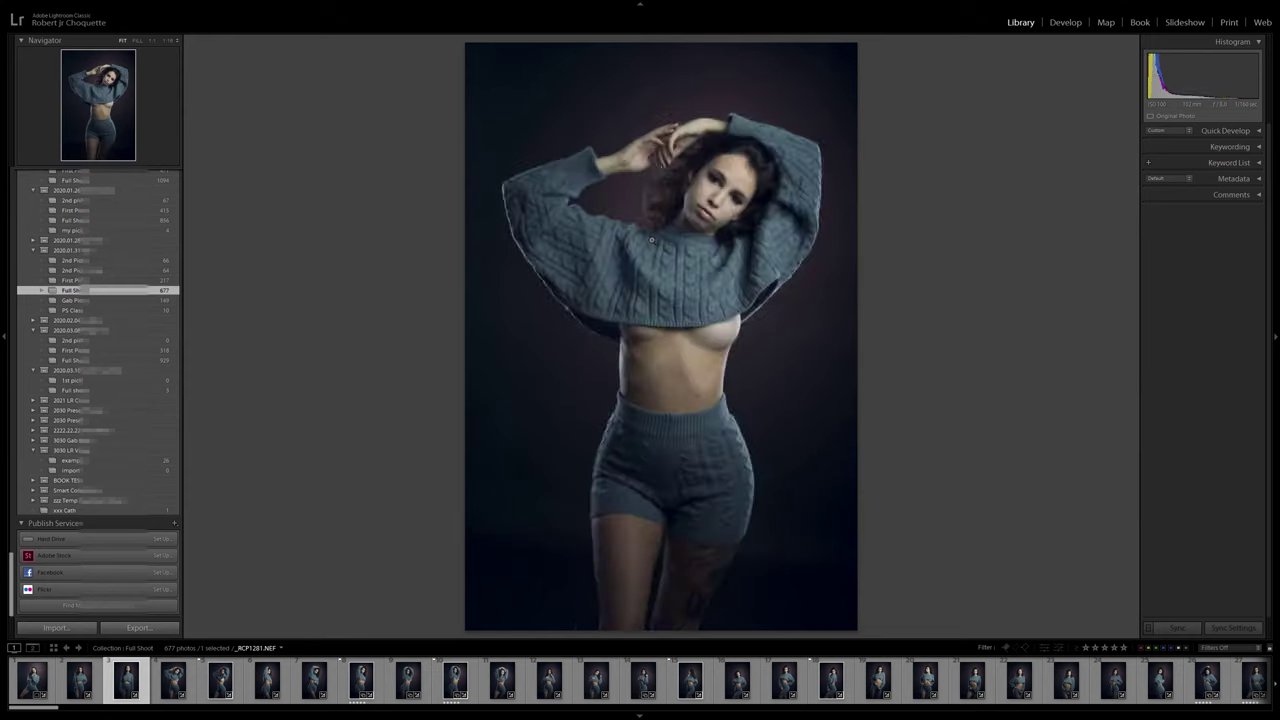
key(Left)
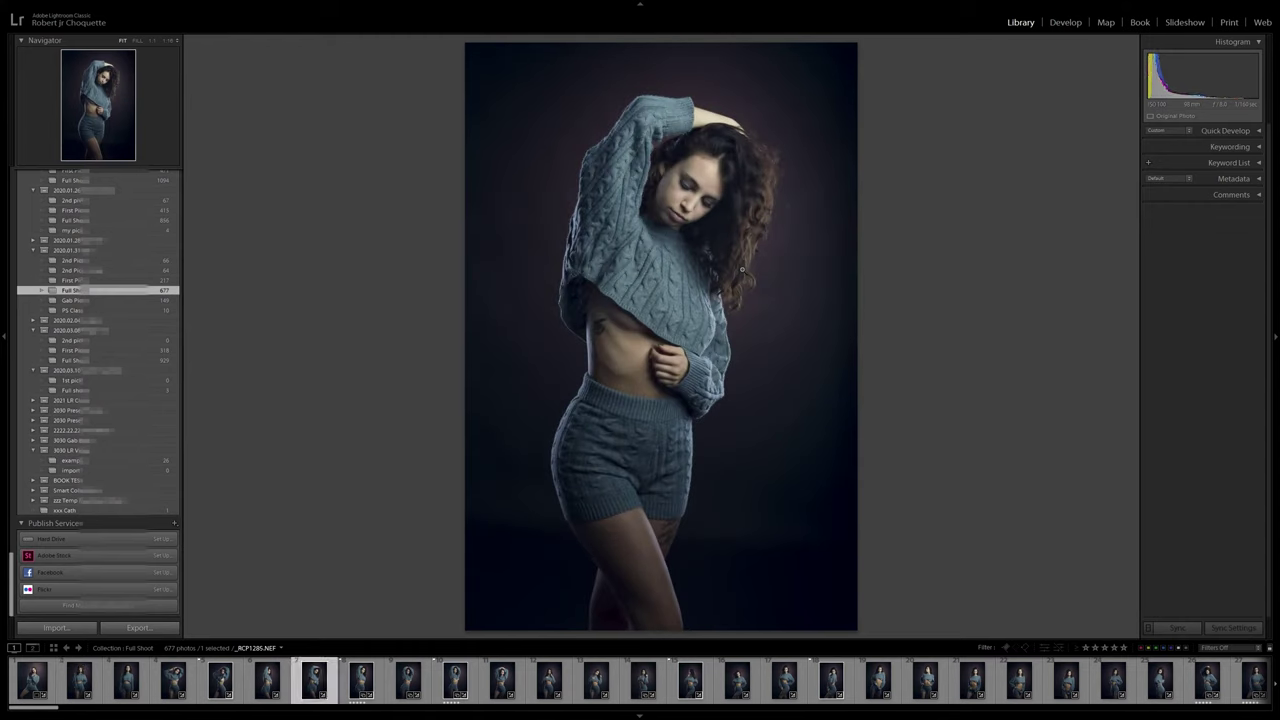
key(Right)
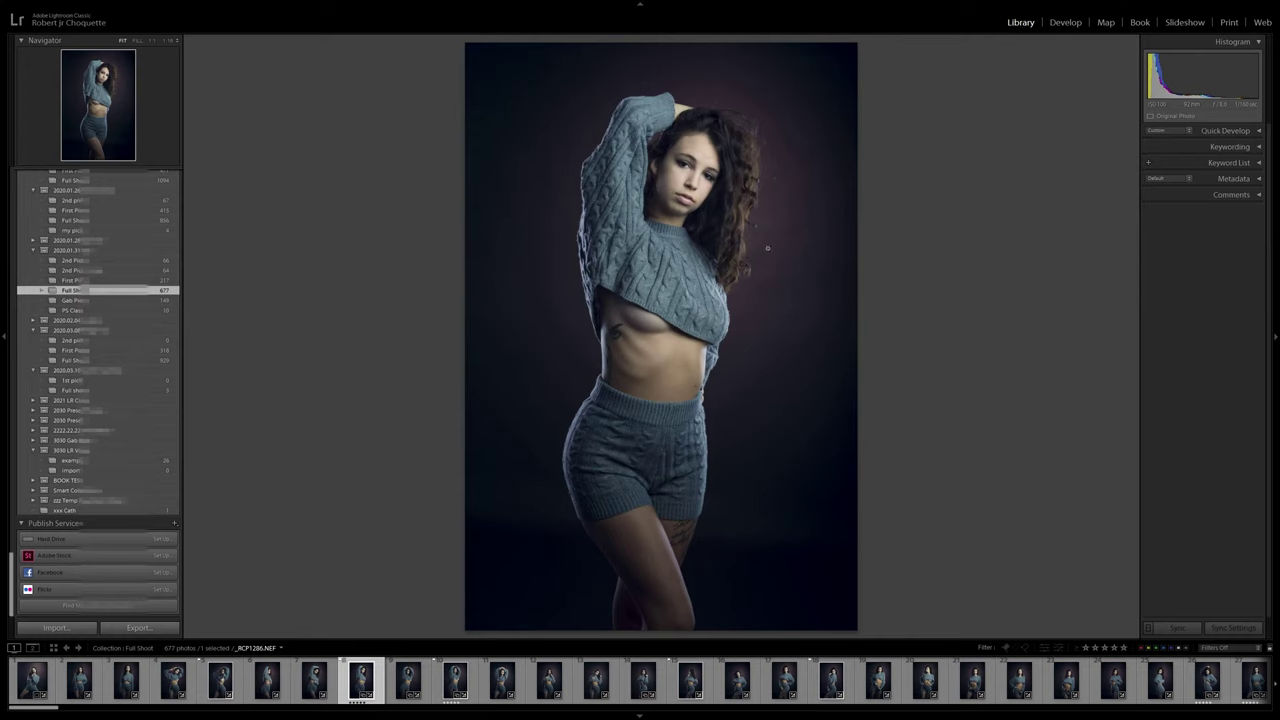
key(Left)
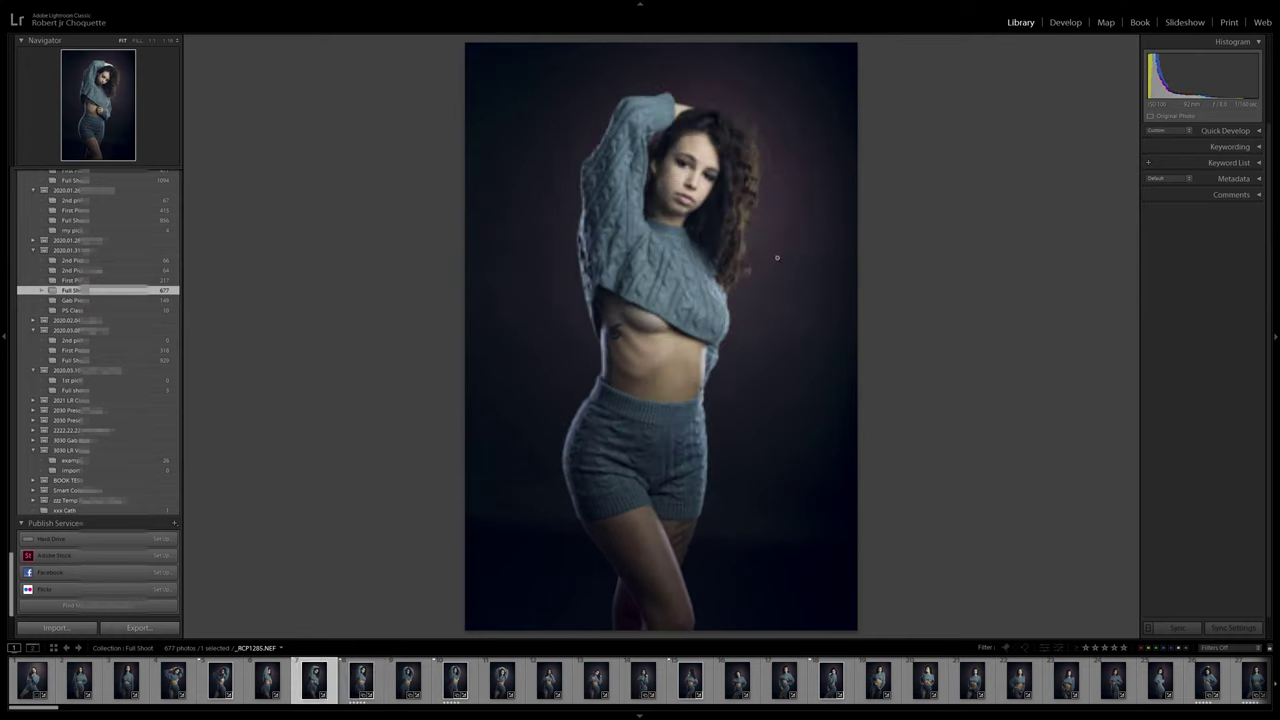
key(Right)
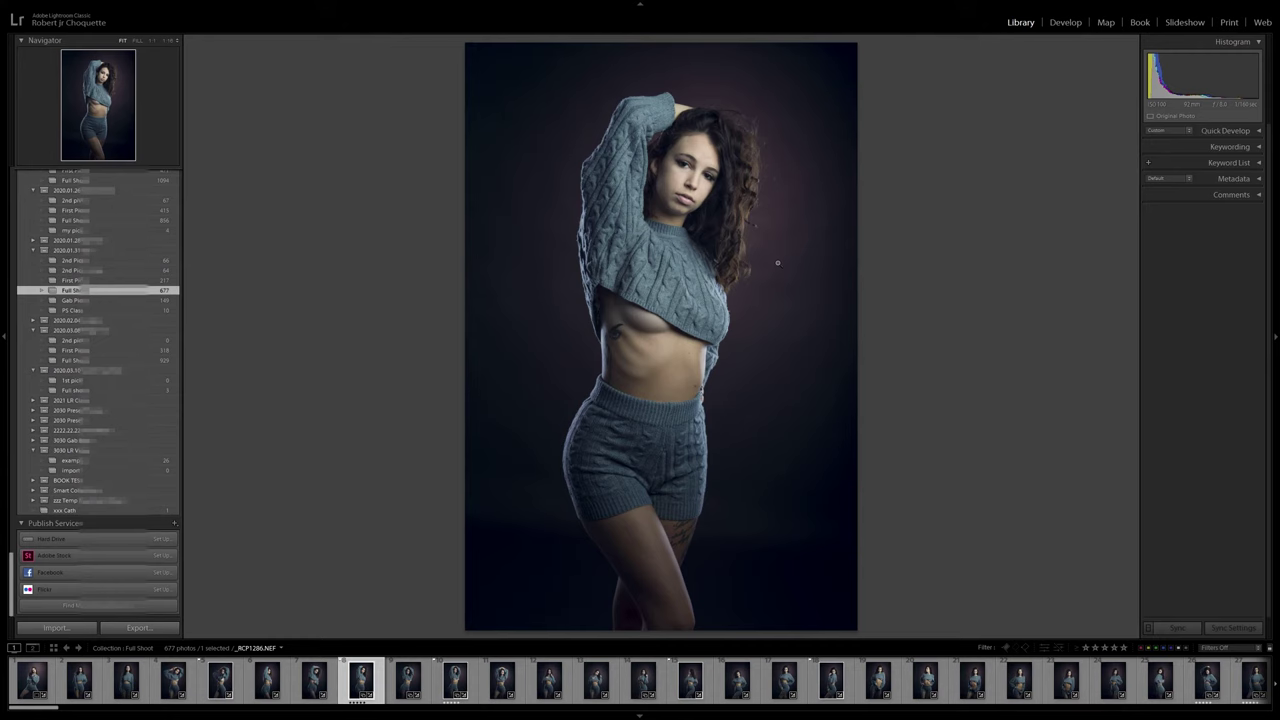
key(g)
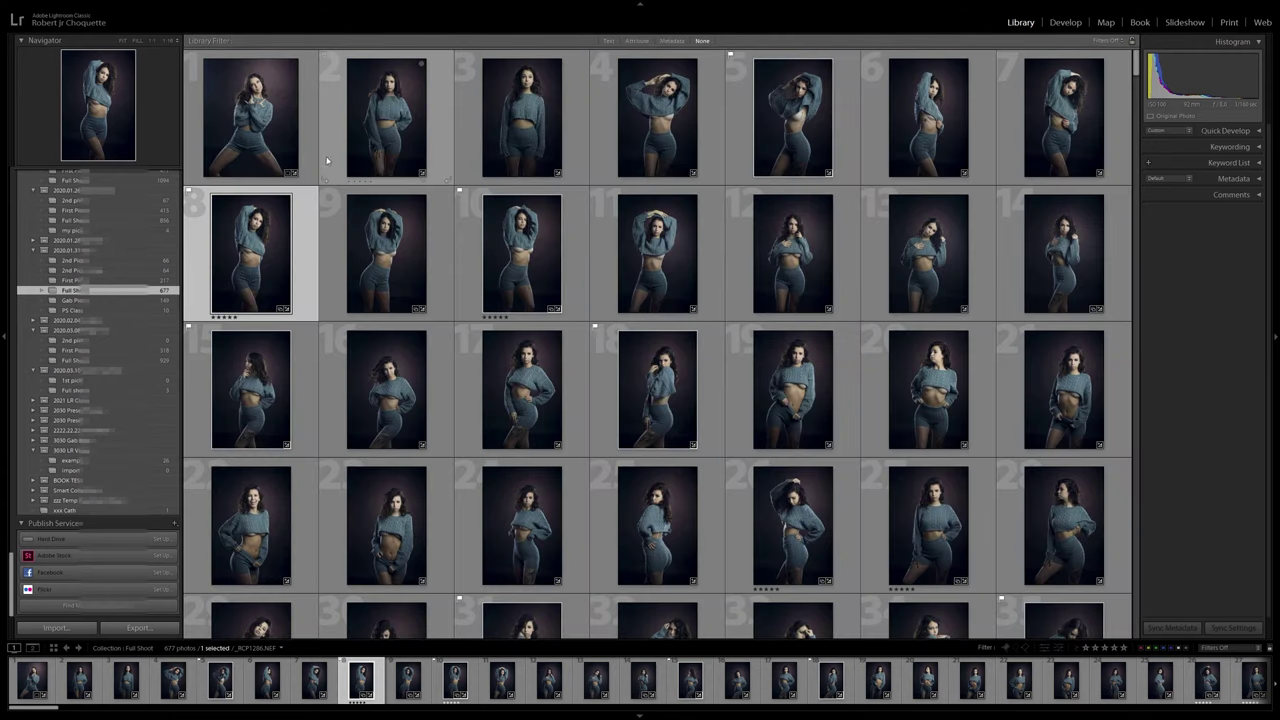
Select photo 1 and hide all panels with Shift+Tab so the grid shows ten photos per row.
click(310, 120)
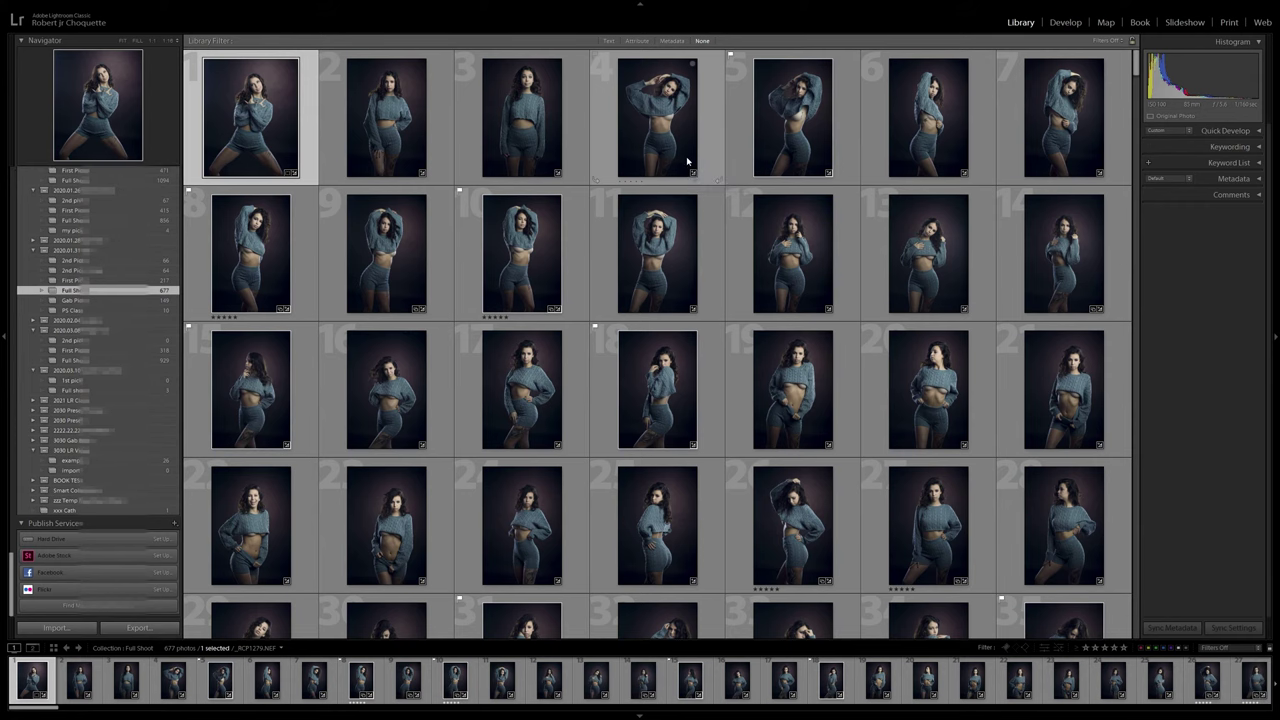
key(shift+Tab)
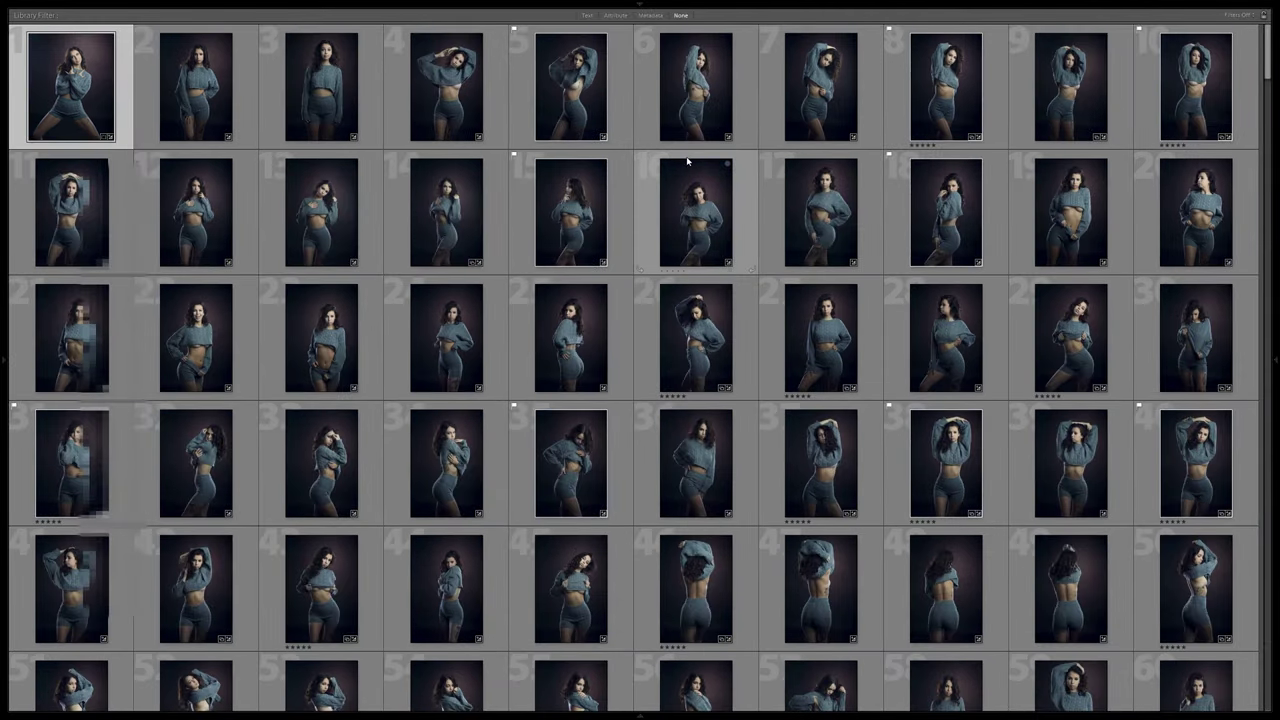
key(shift+Tab)
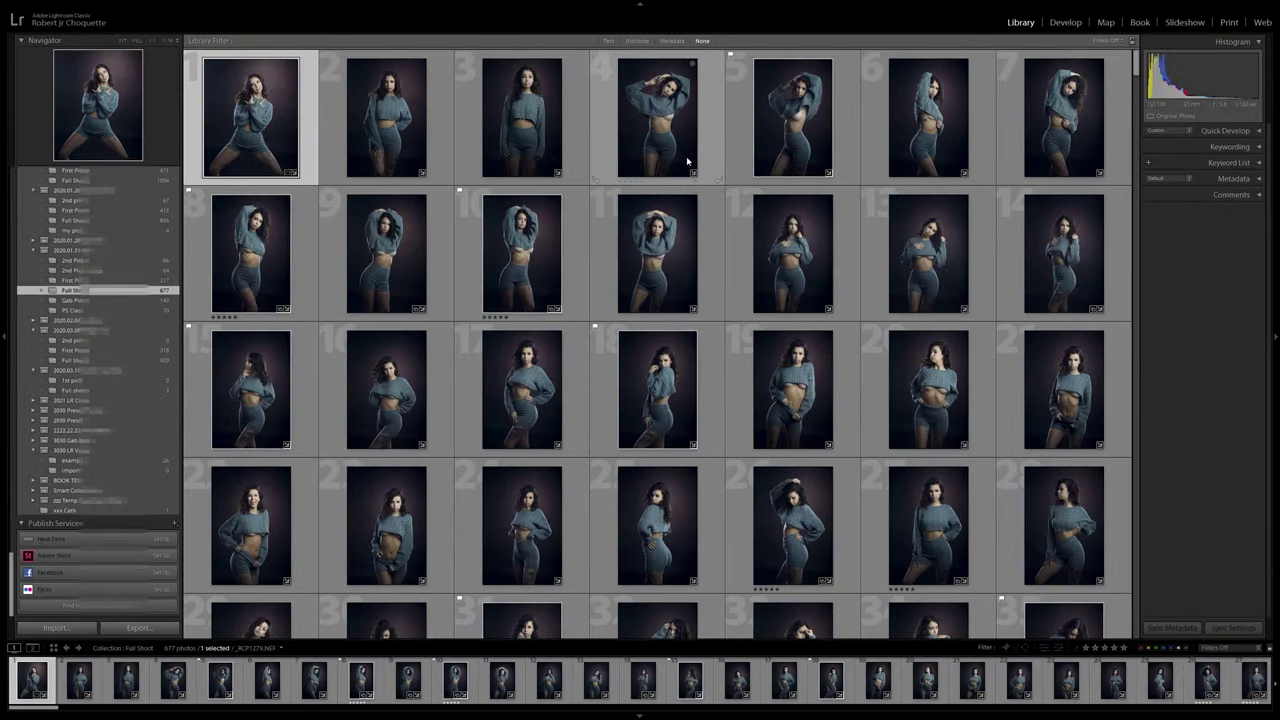
key(shift+Tab)
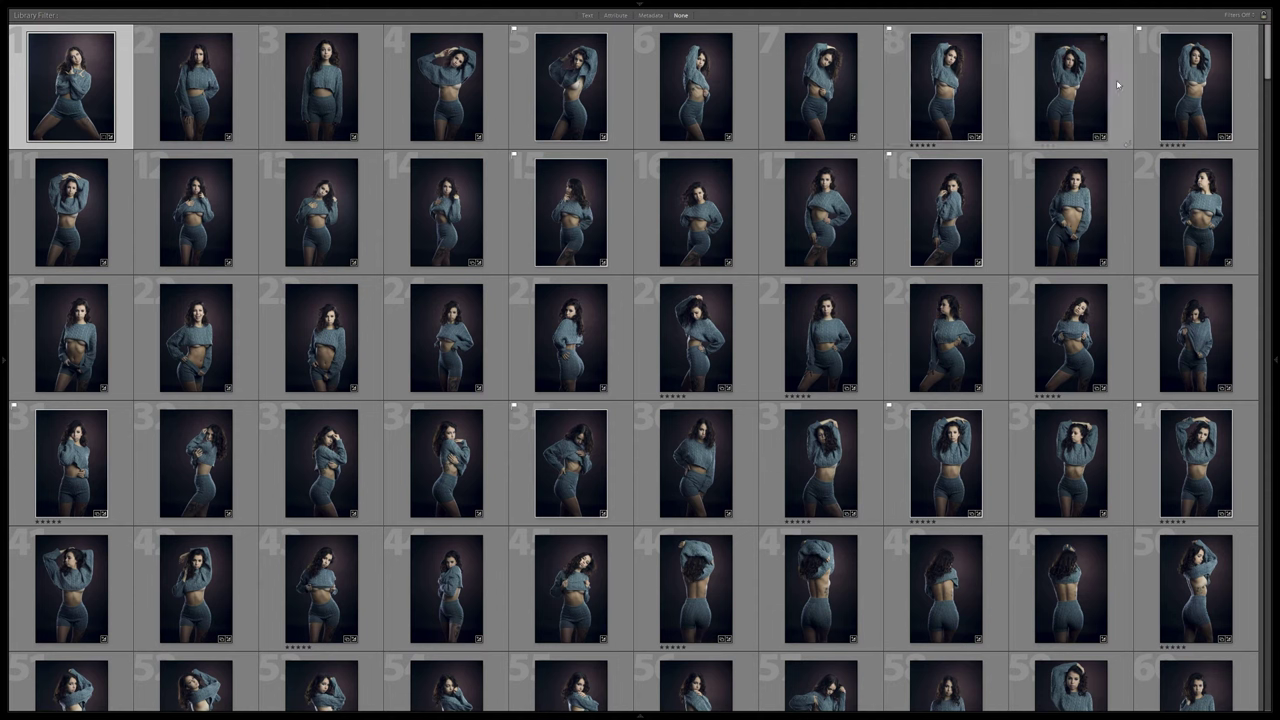
Survey photos 1–10, remove photos 3 and 7 from the comparison, then return to Grid.
shift+click(1184, 88)
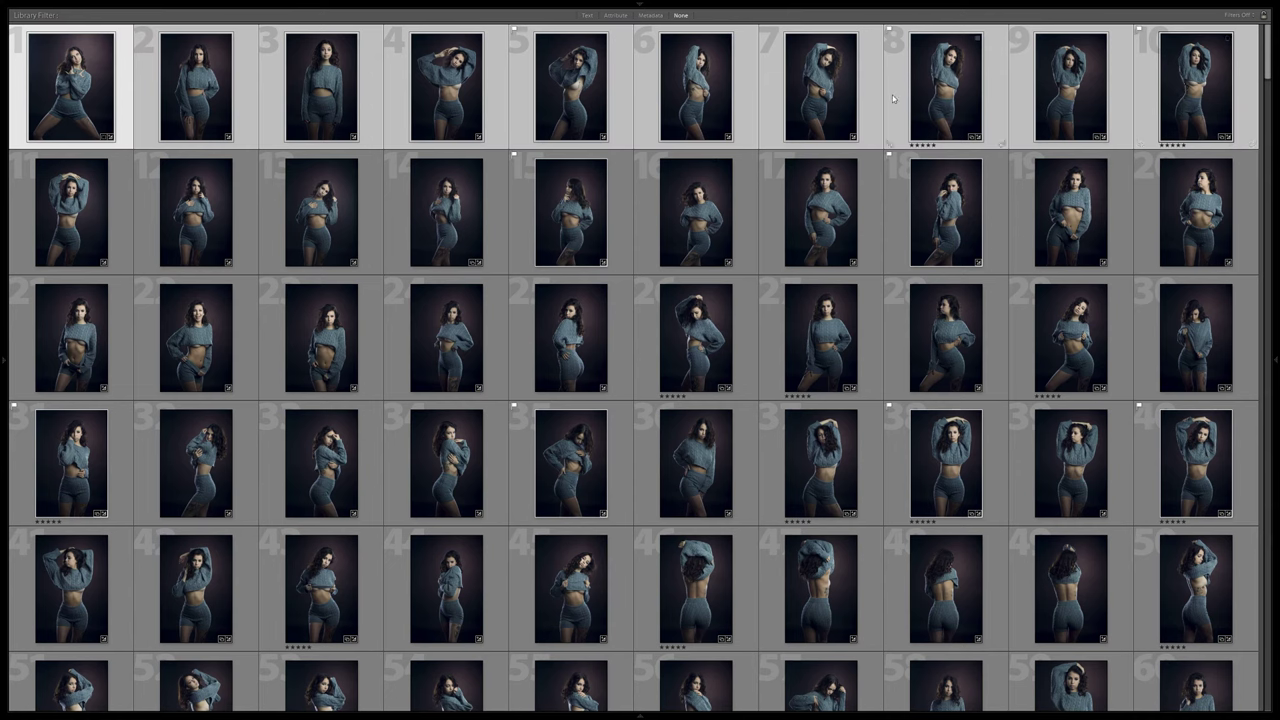
key(n)
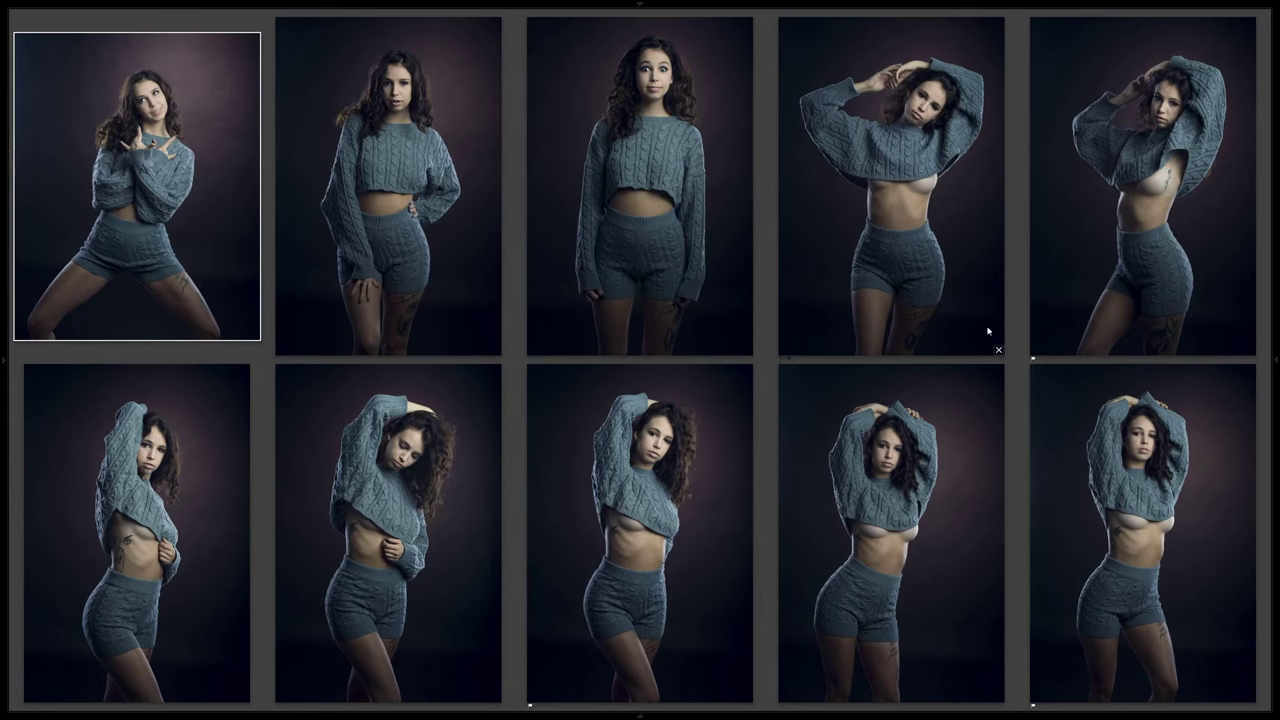
mouse_move(640, 186)
click(747, 352)
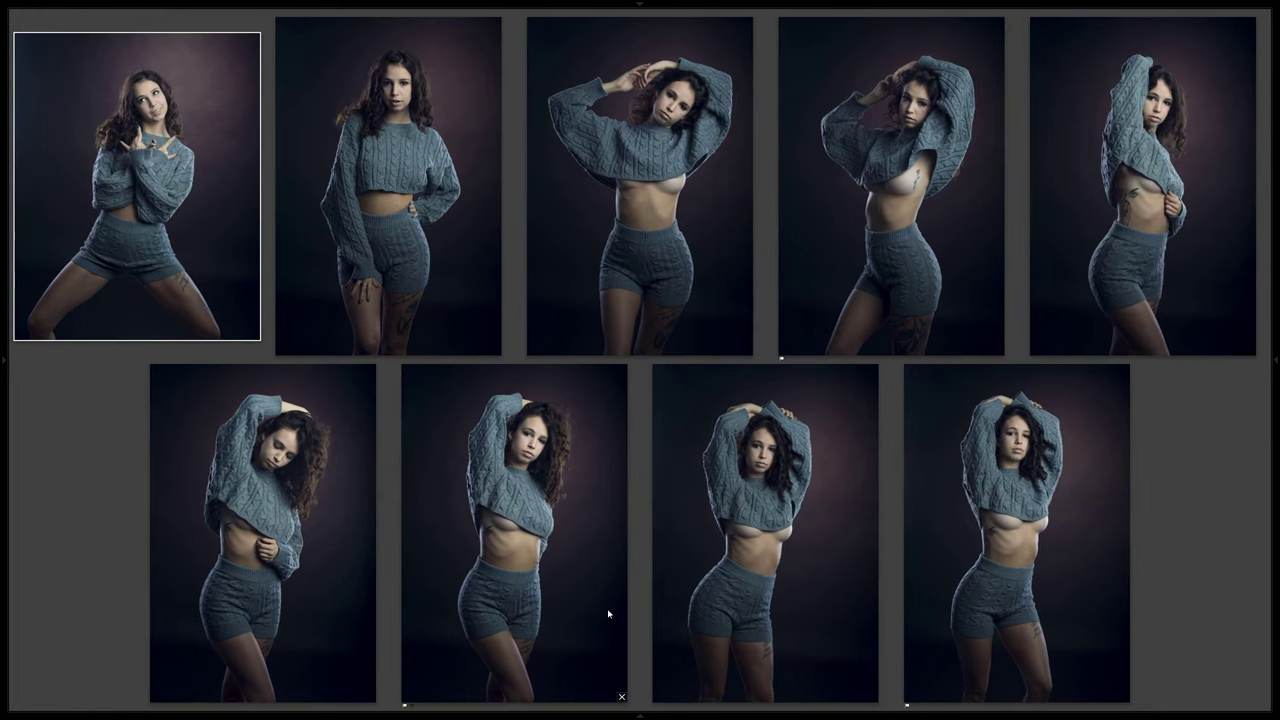
click(622, 697)
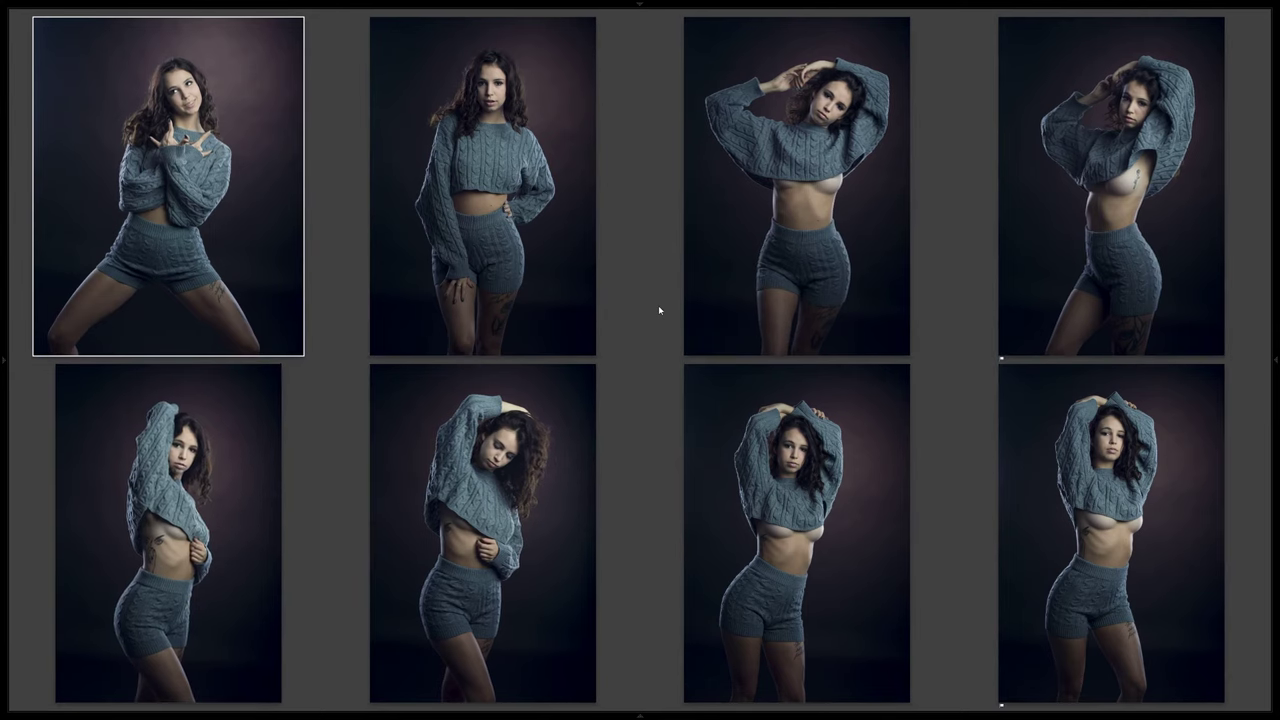
key(g)
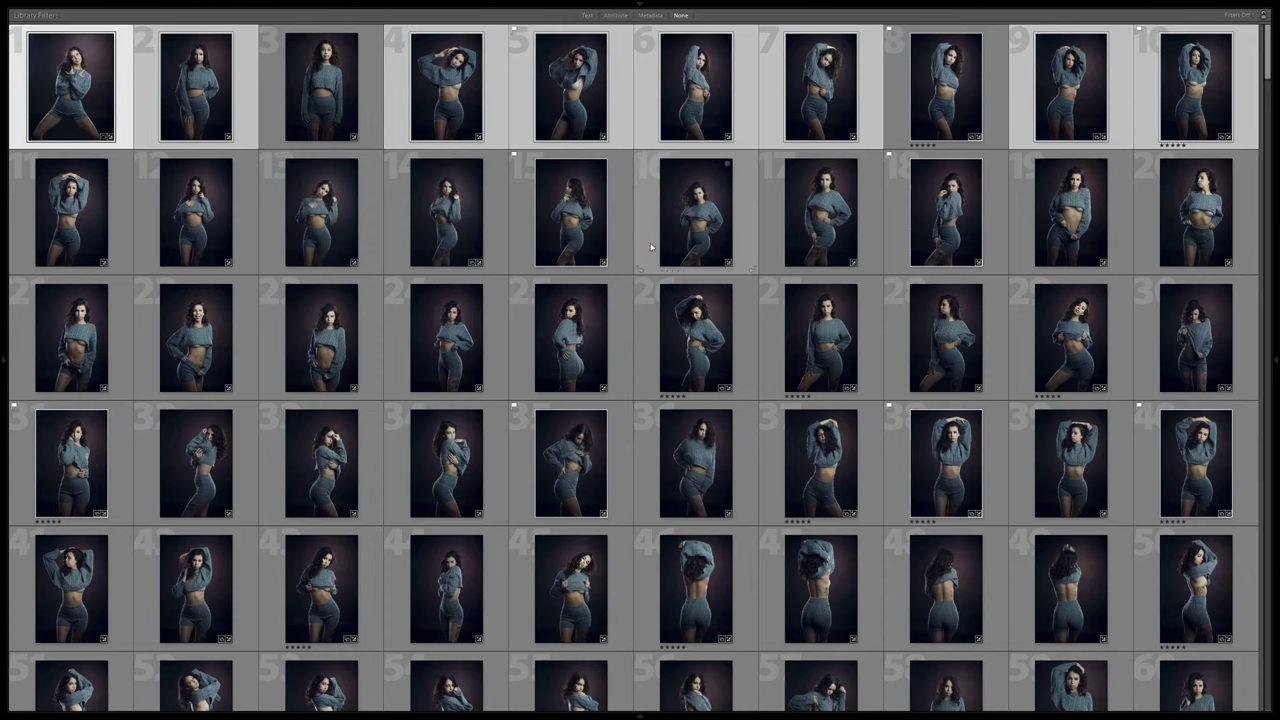
Survey photos 1–10 side by side and flag photo 9 as a pick.
click(115, 88)
shift+click(1162, 65)
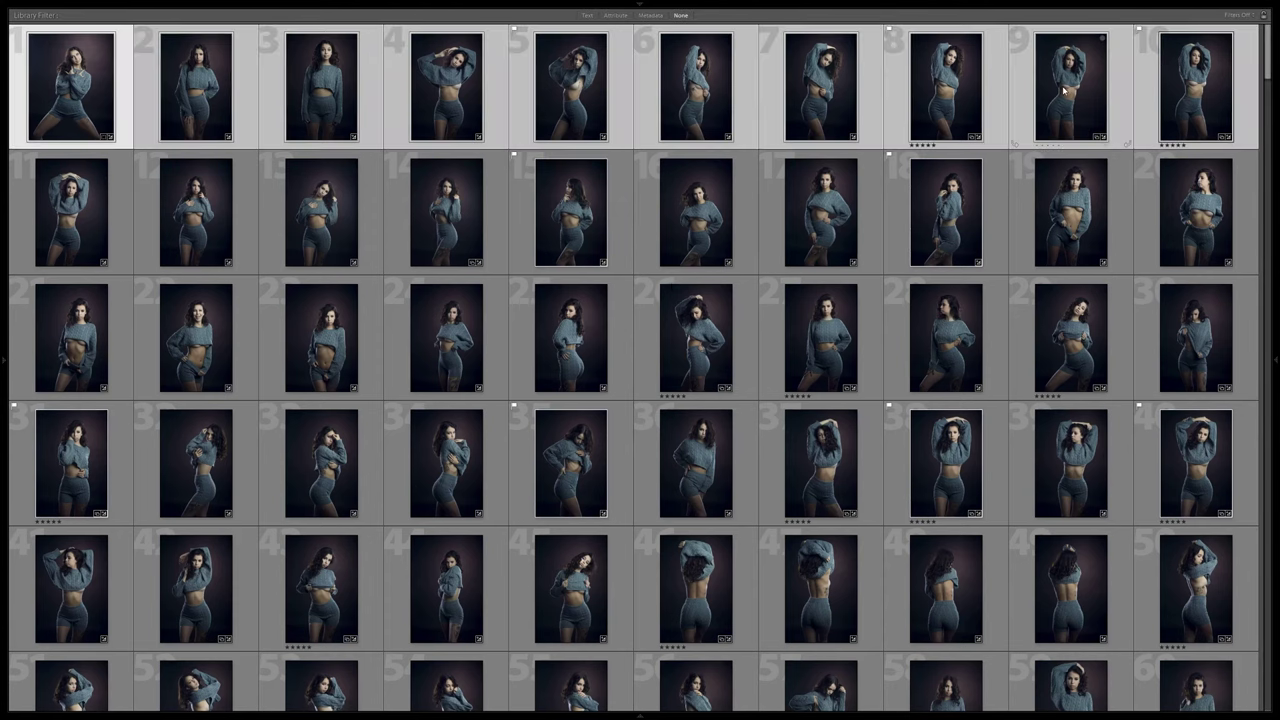
key(n)
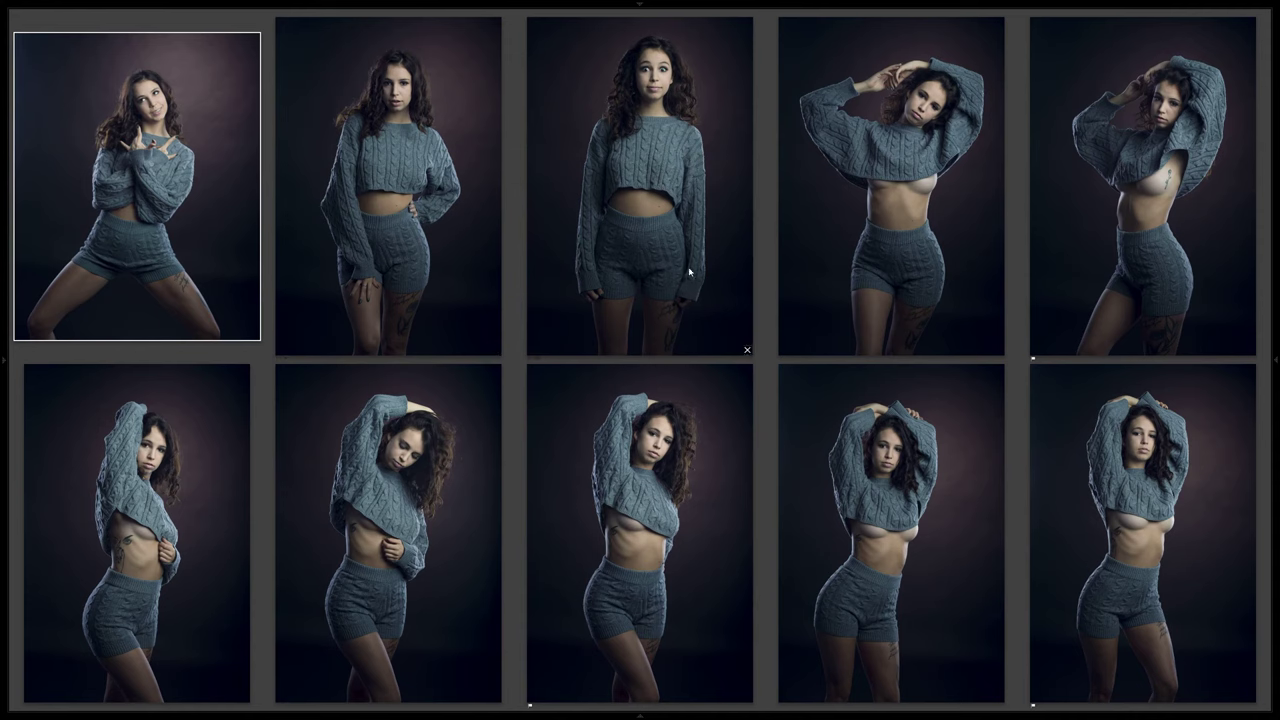
mouse_move(891, 532)
click(897, 492)
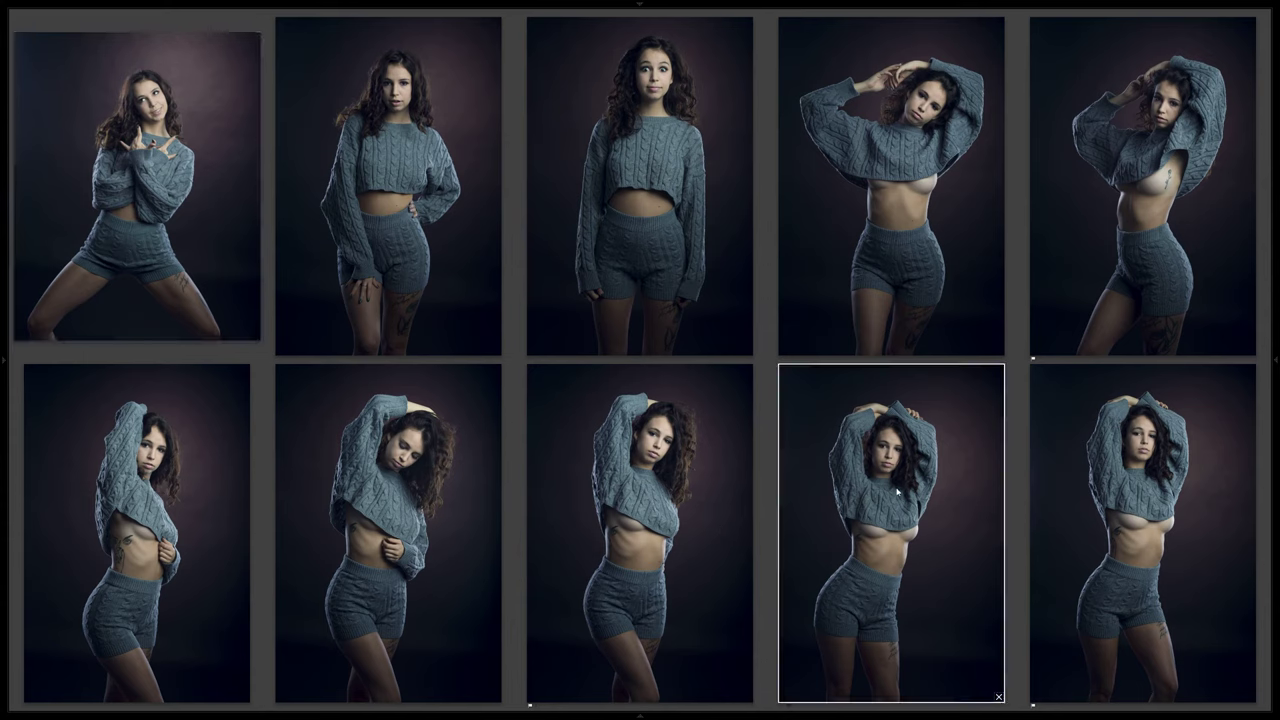
key(p)
click(212, 462)
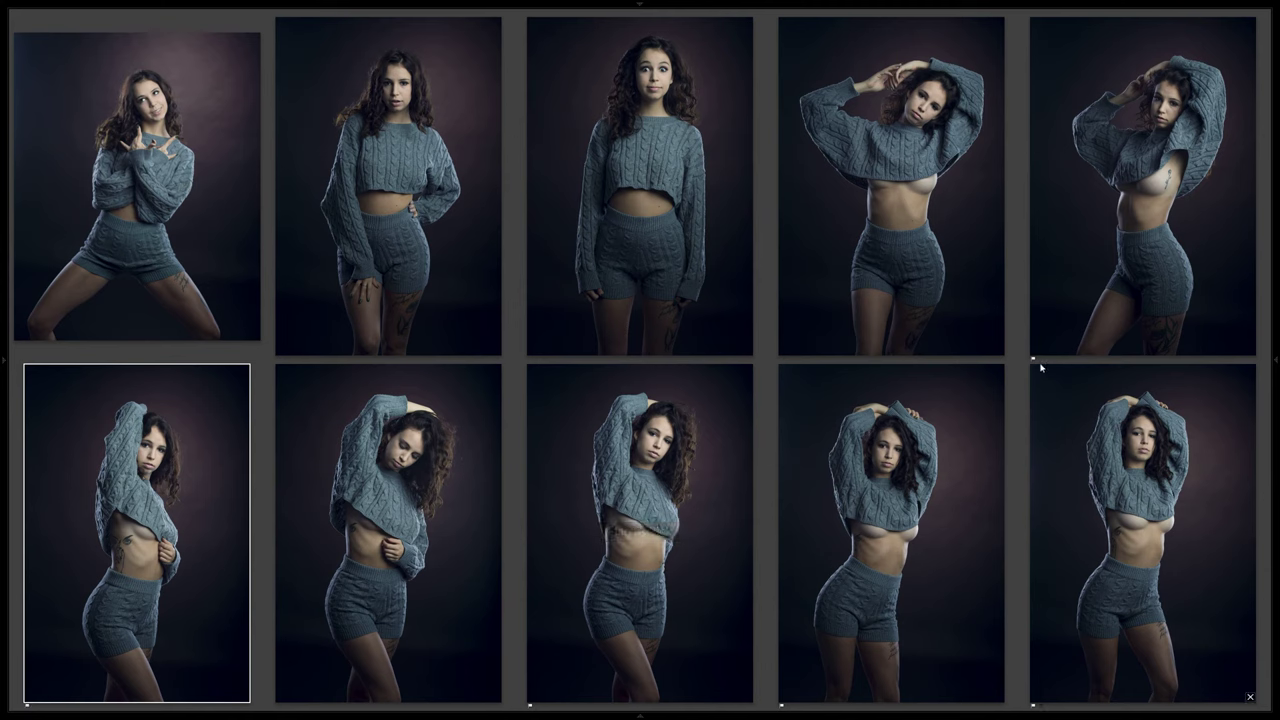
Survey the second row, photos 11–20, clicking through them before returning to Grid.
mouse_move(882, 230)
key(g)
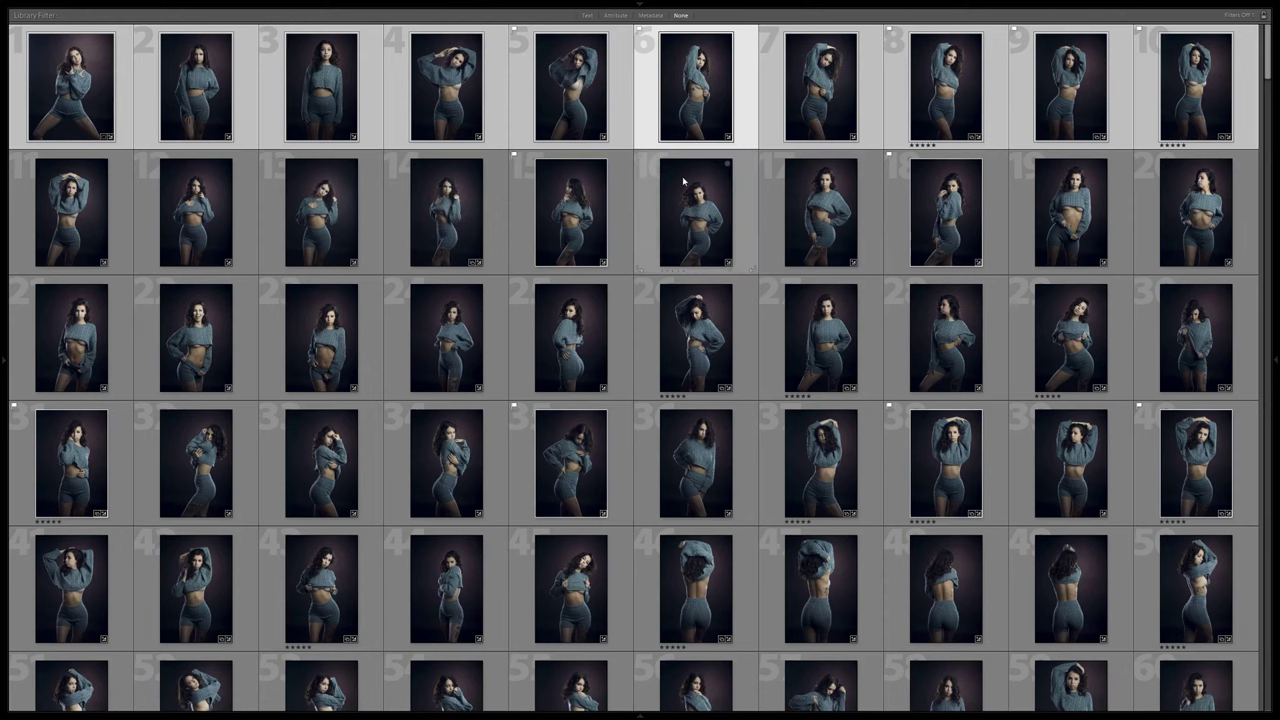
click(65, 218)
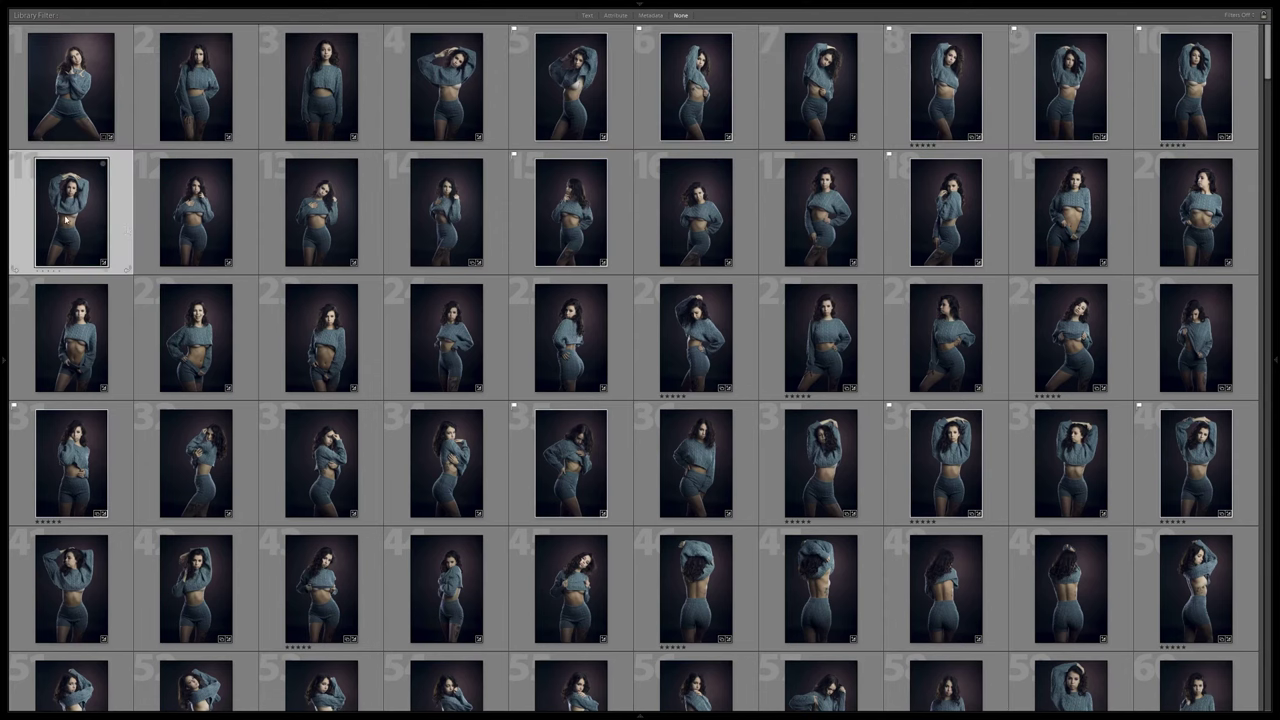
shift+click(1197, 229)
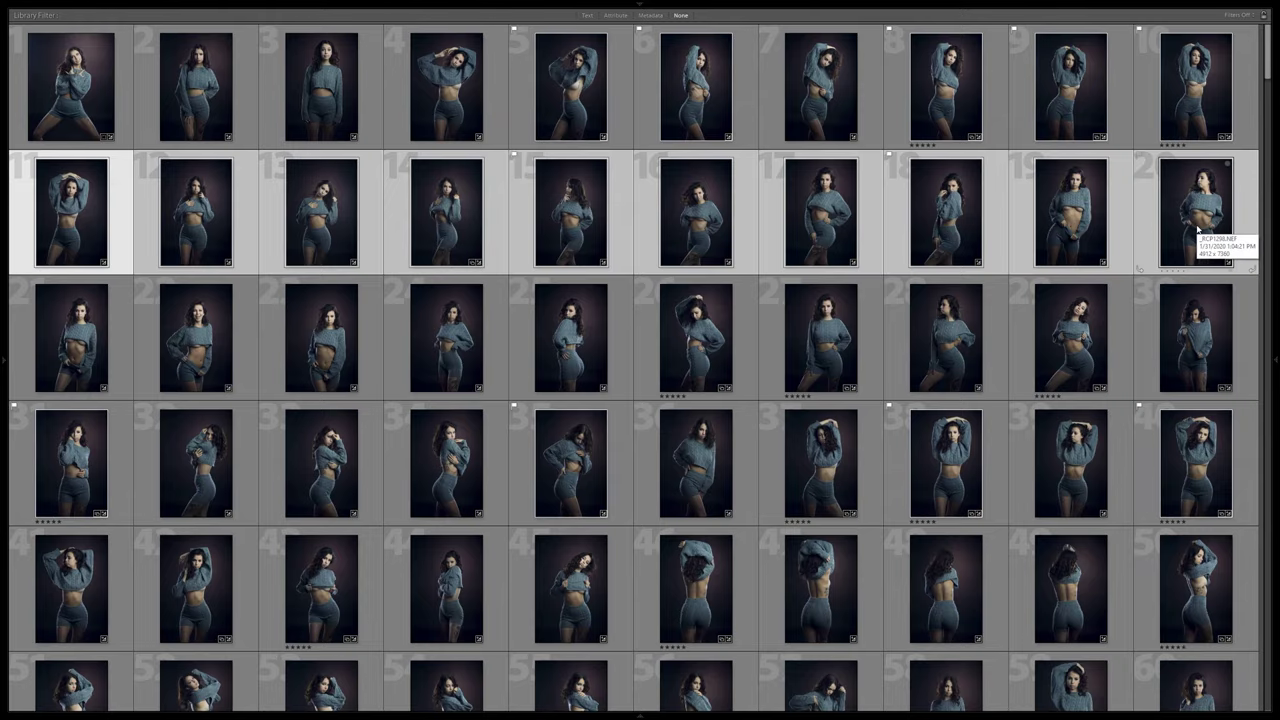
key(n)
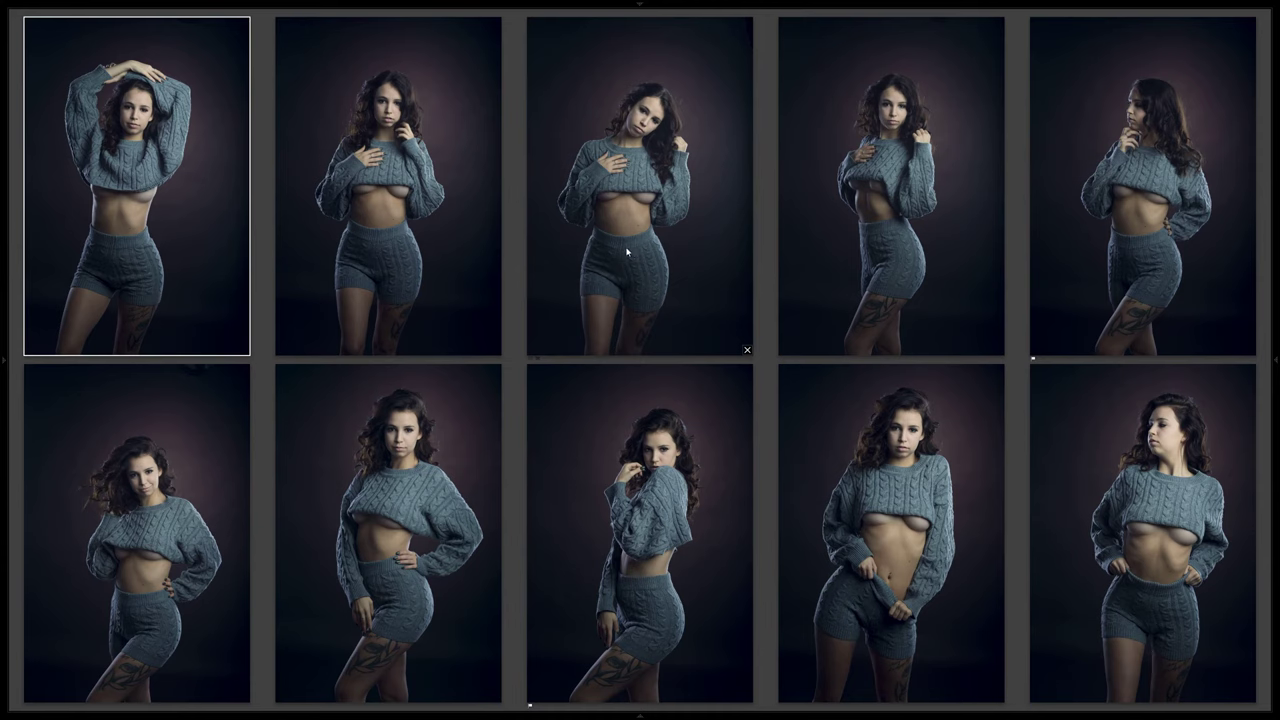
click(395, 228)
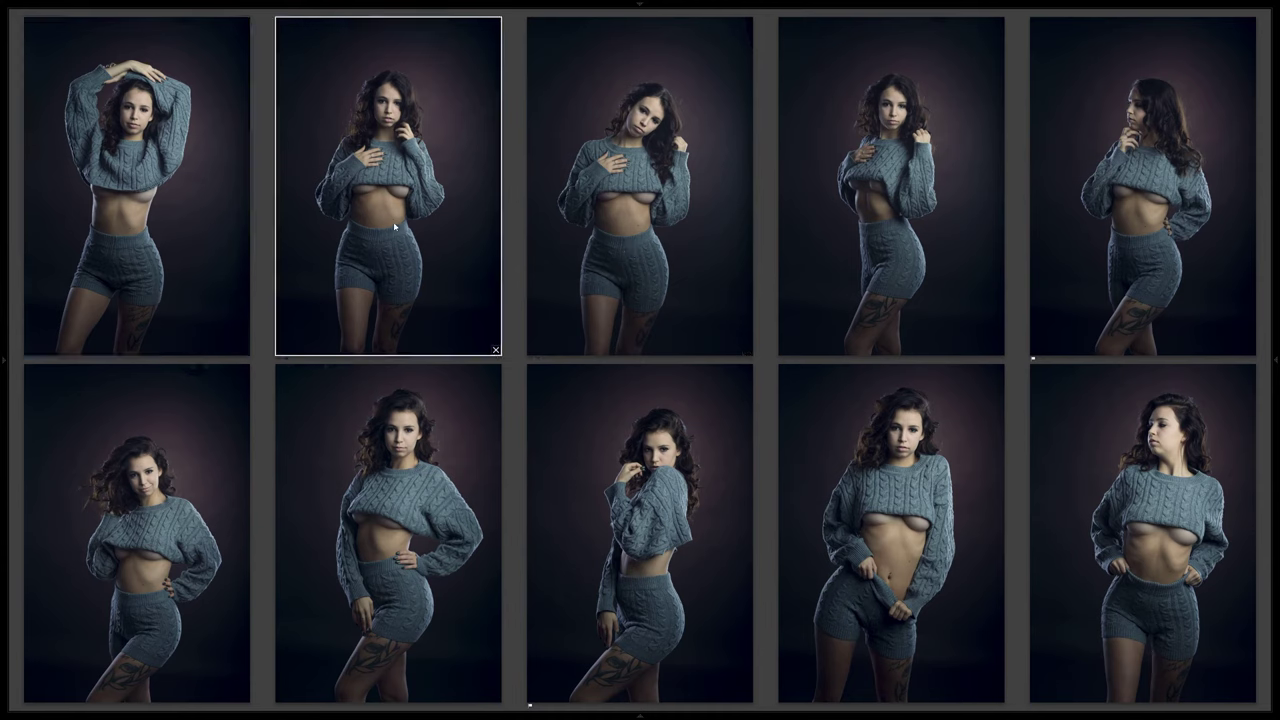
click(1045, 480)
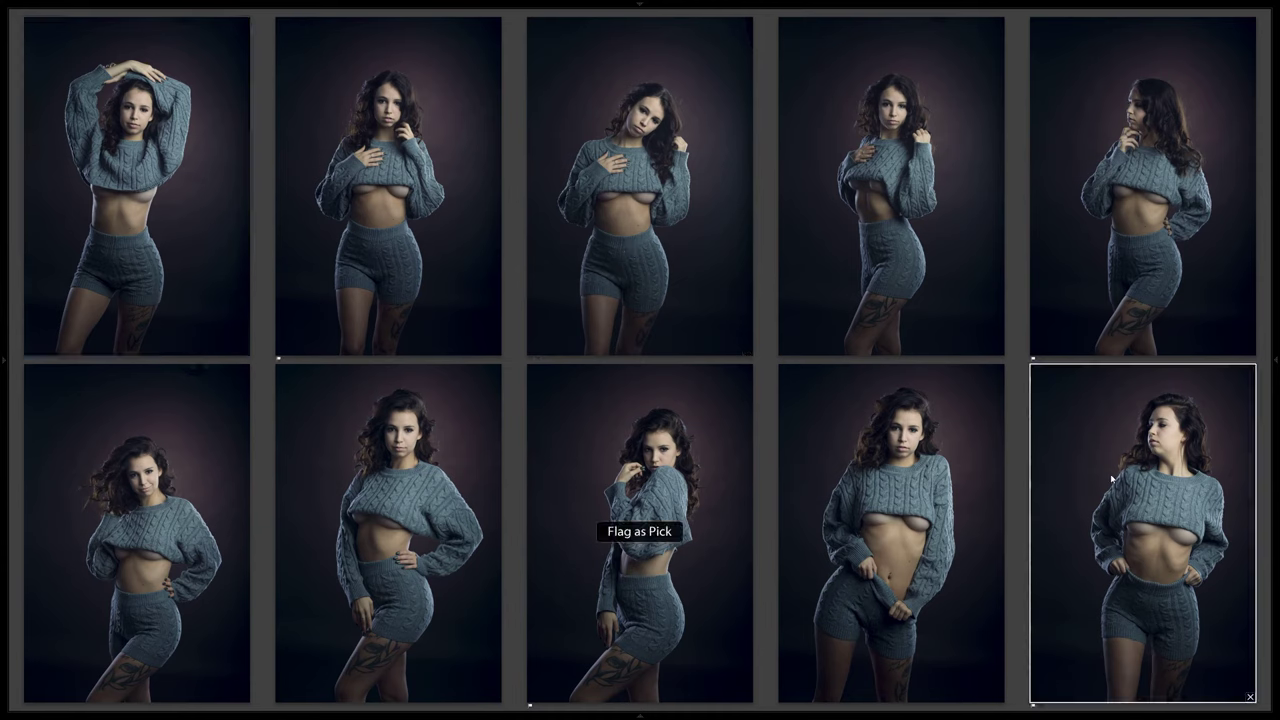
key(g)
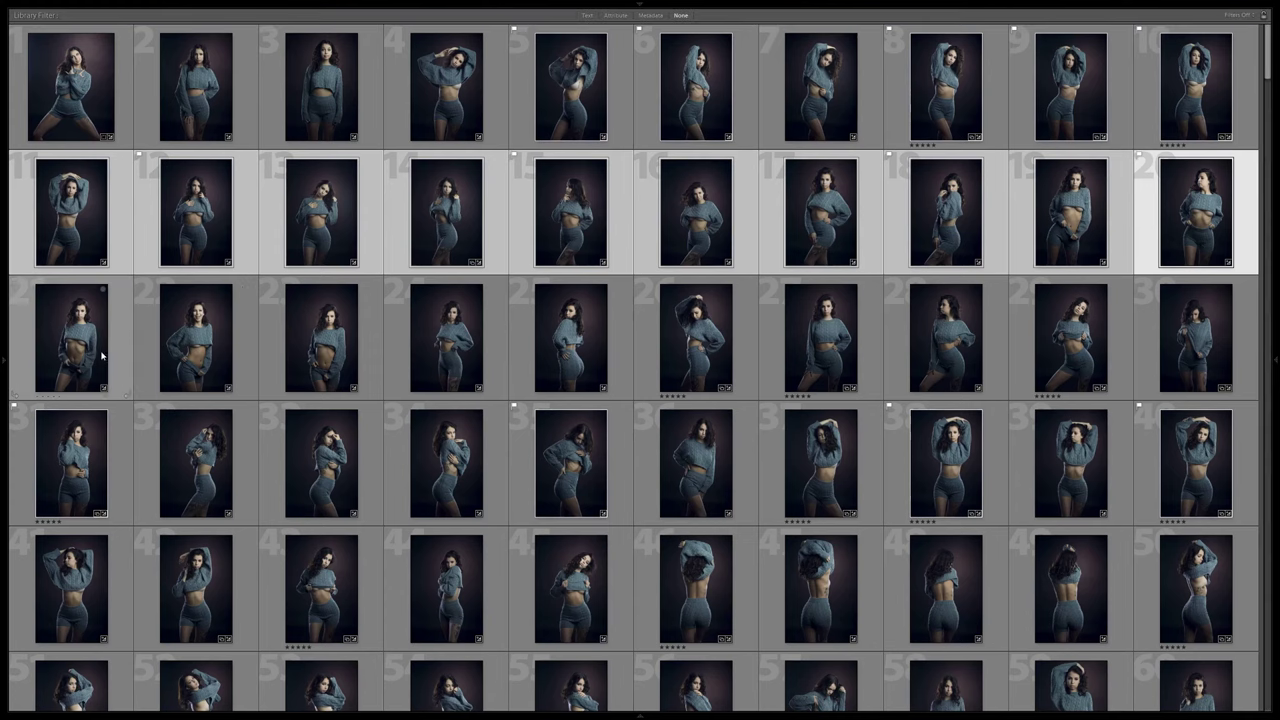
Survey the third row, photos 21–30, then return to Grid and move to photo 31.
key(Down)
shift+click(1160, 341)
key(j)
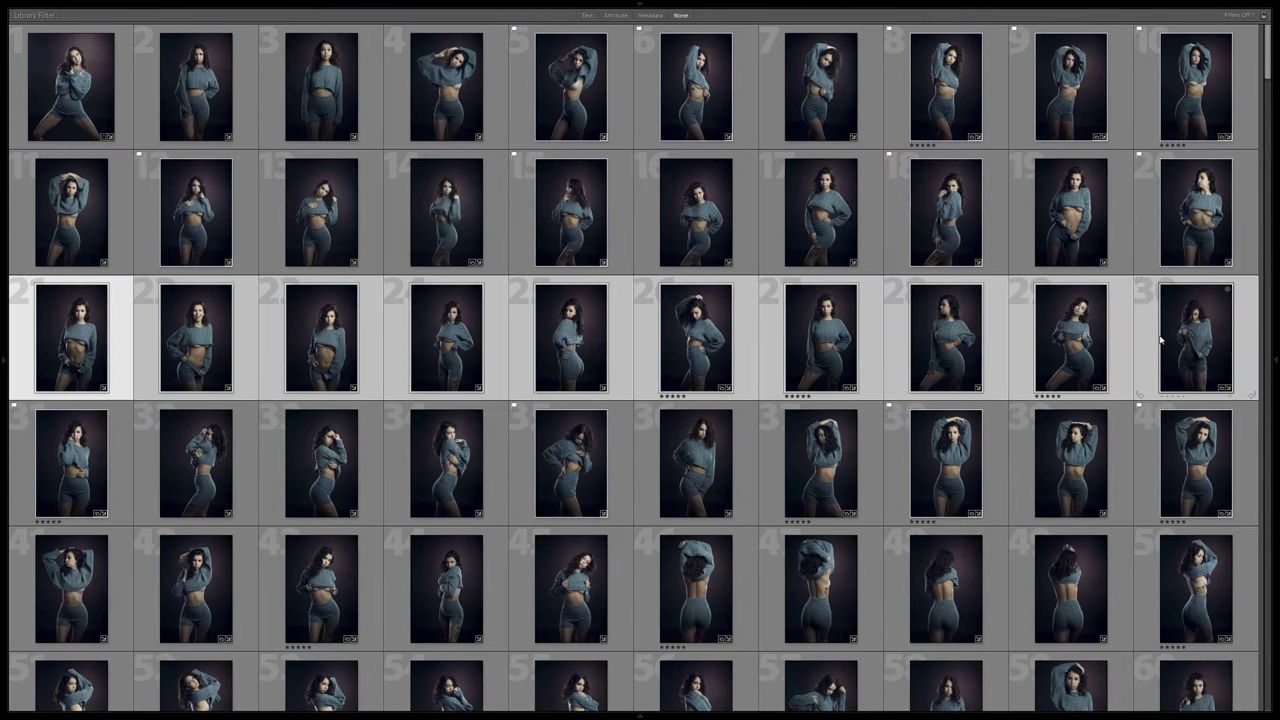
key(n)
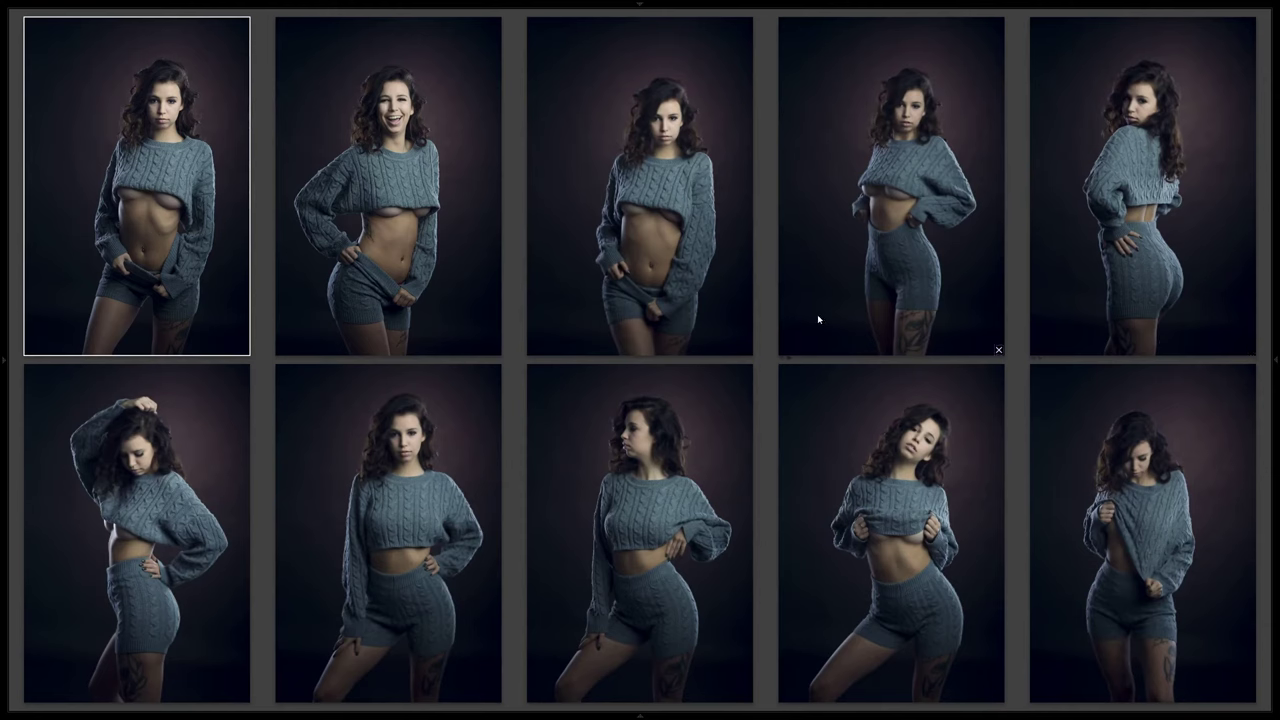
click(195, 495)
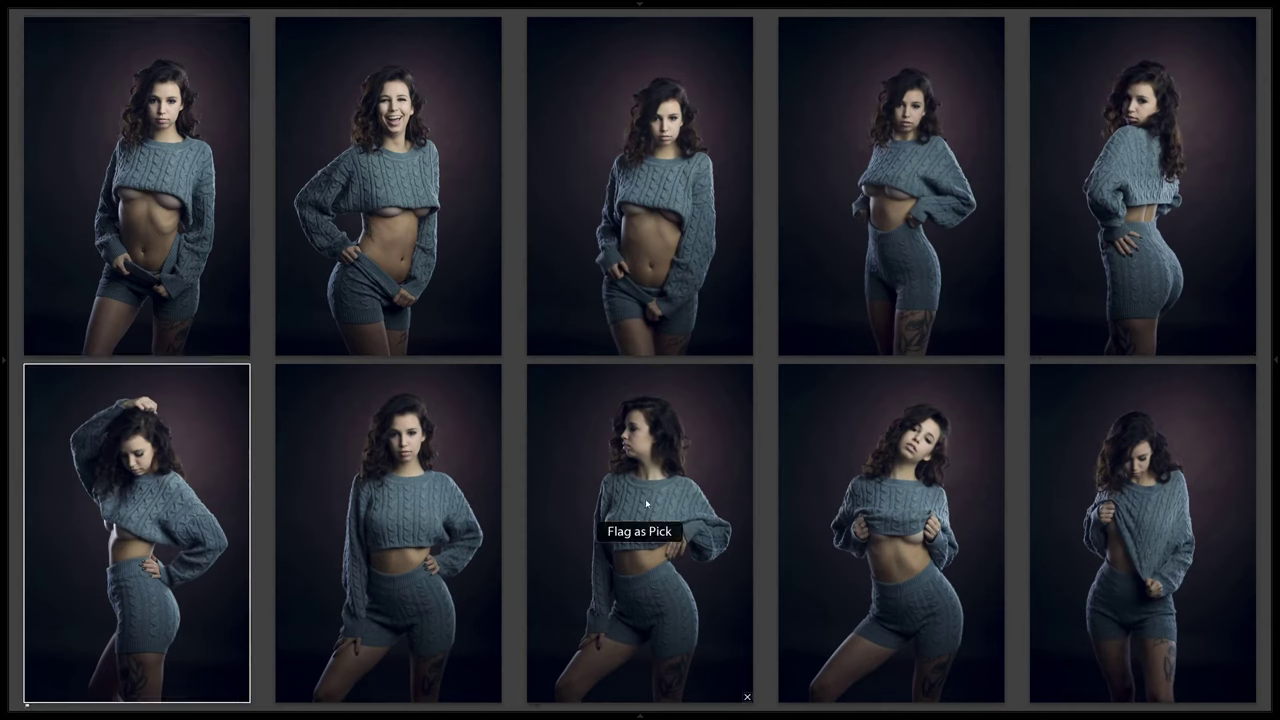
click(1102, 475)
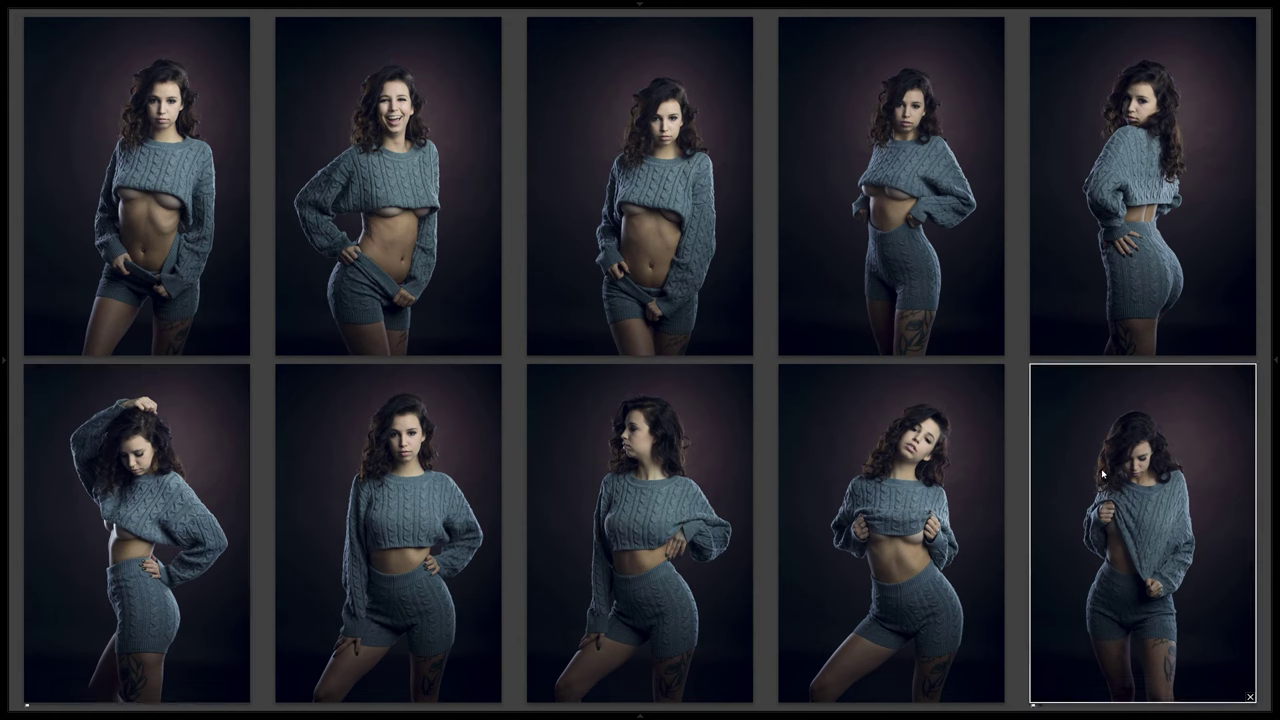
key(g)
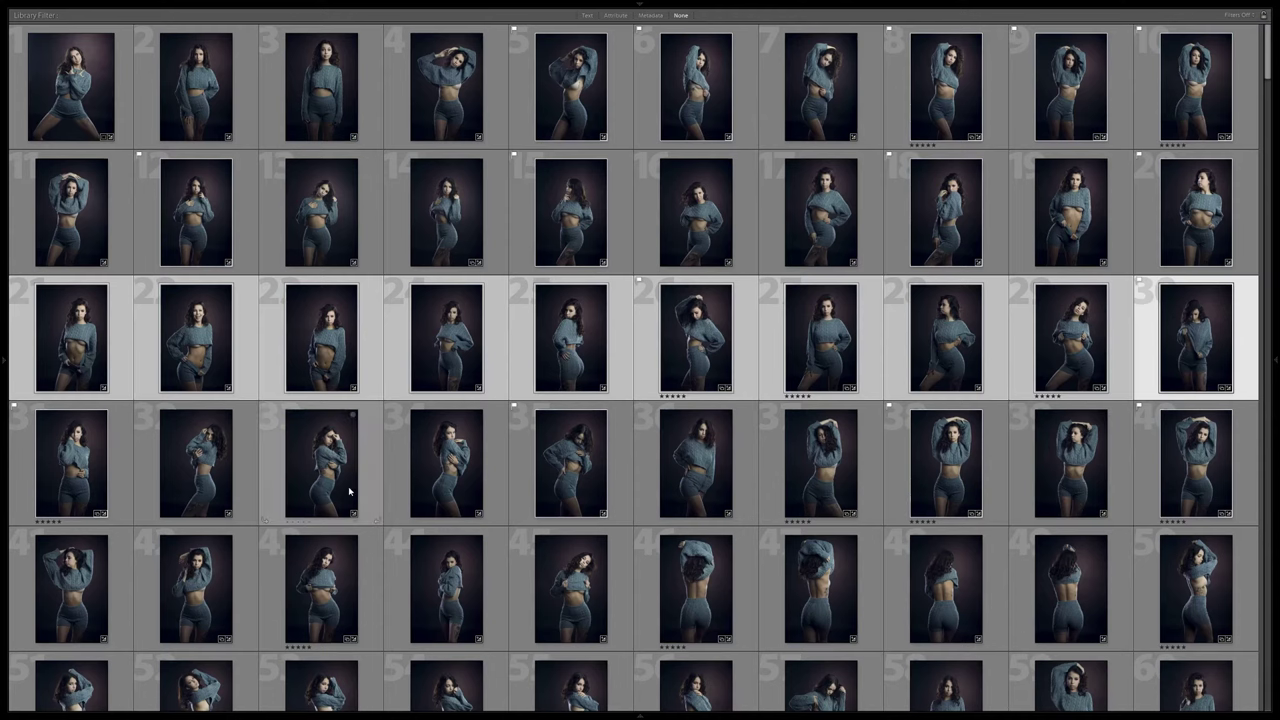
key(Right)
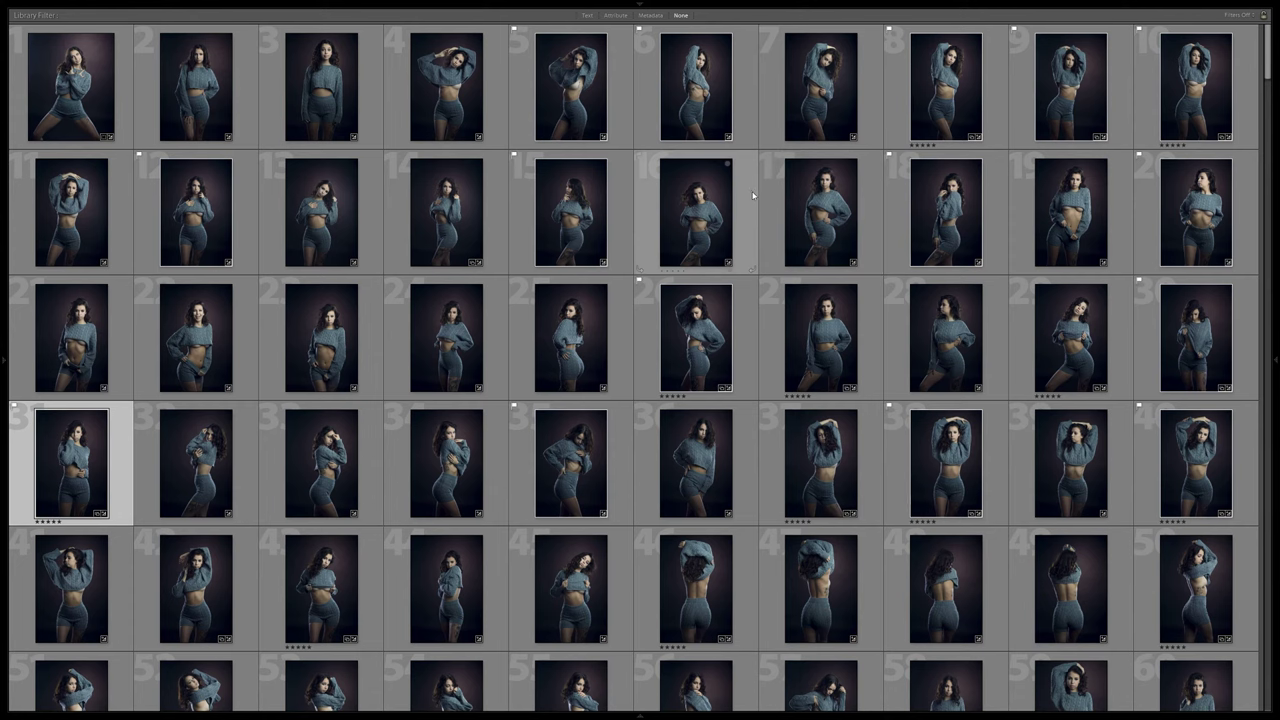
Restore the side panels and filmstrip, filter the grid to flagged photos, then remove that filter.
key(shift+Tab)
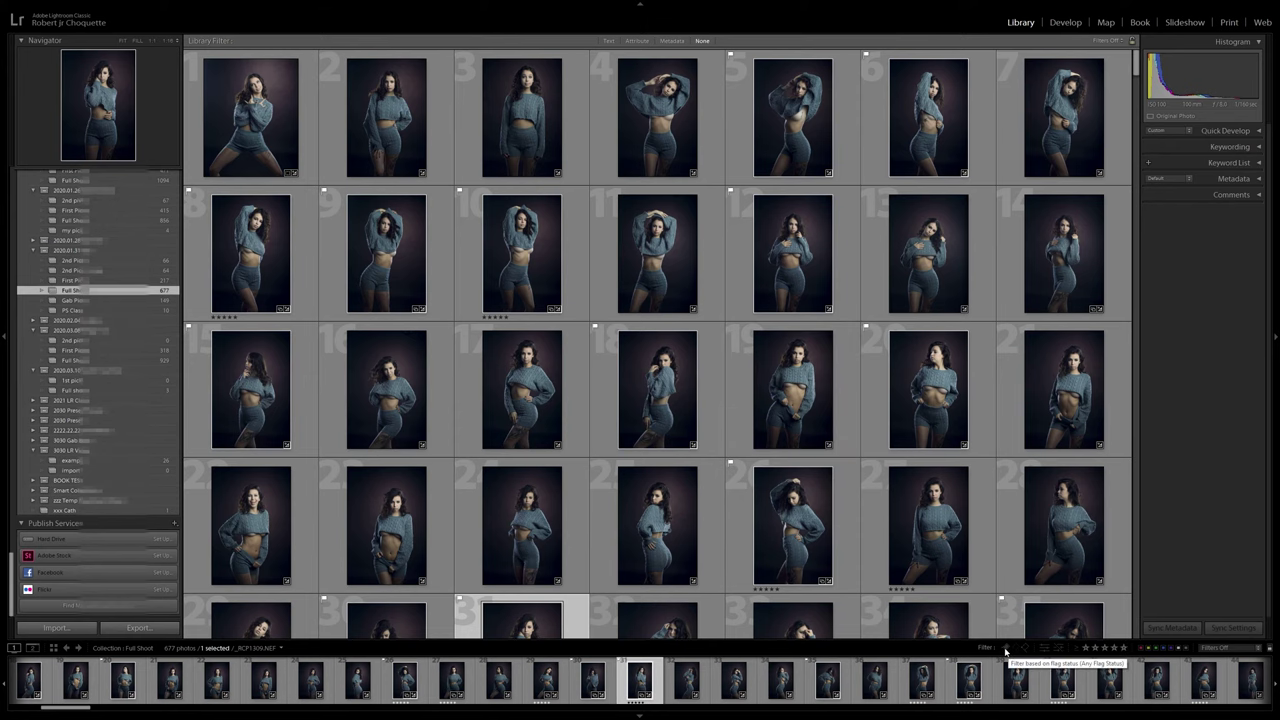
click(1006, 649)
click(1006, 649)
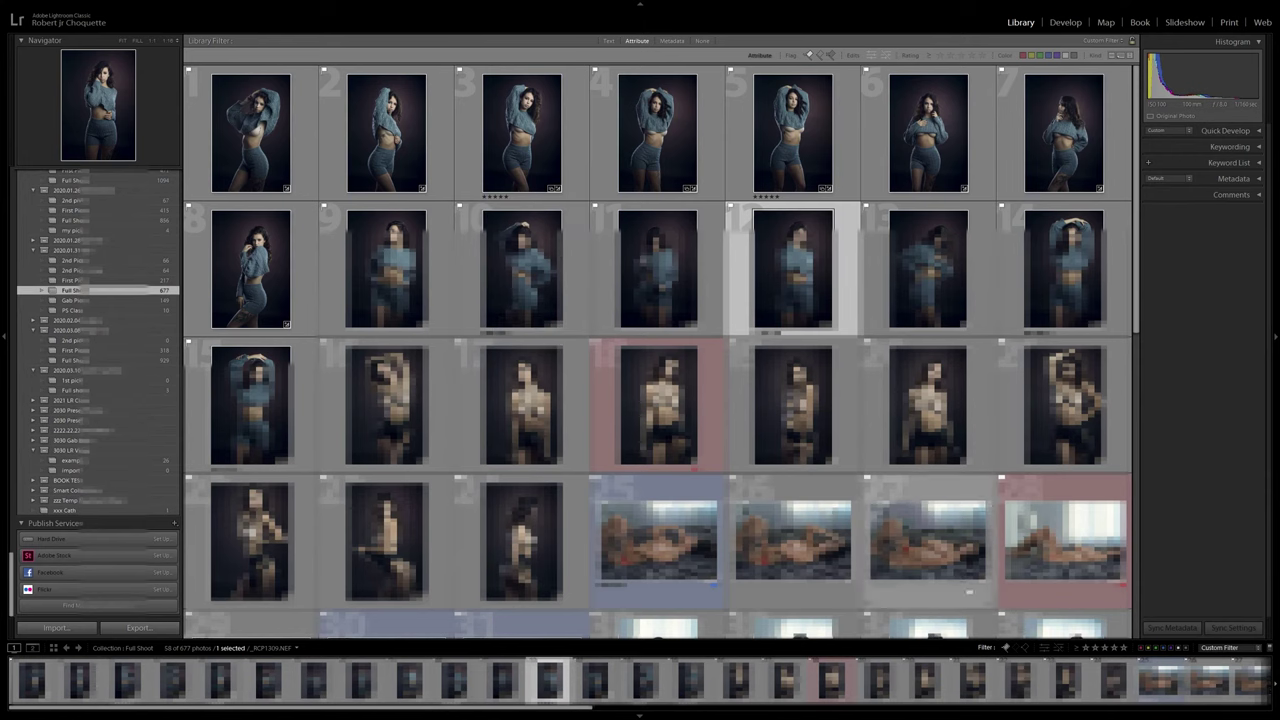
click(1005, 648)
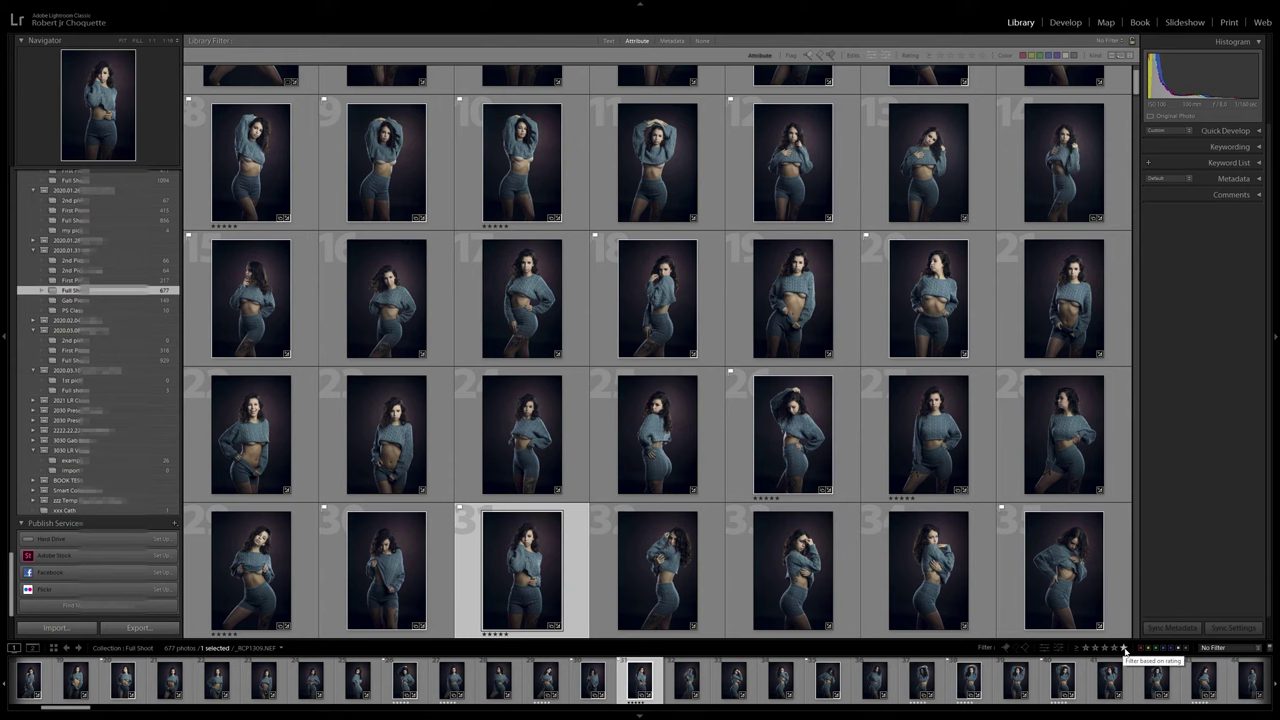
Filter by 5 stars, then blue label, then both, before clearing to all 677 photos.
click(1124, 648)
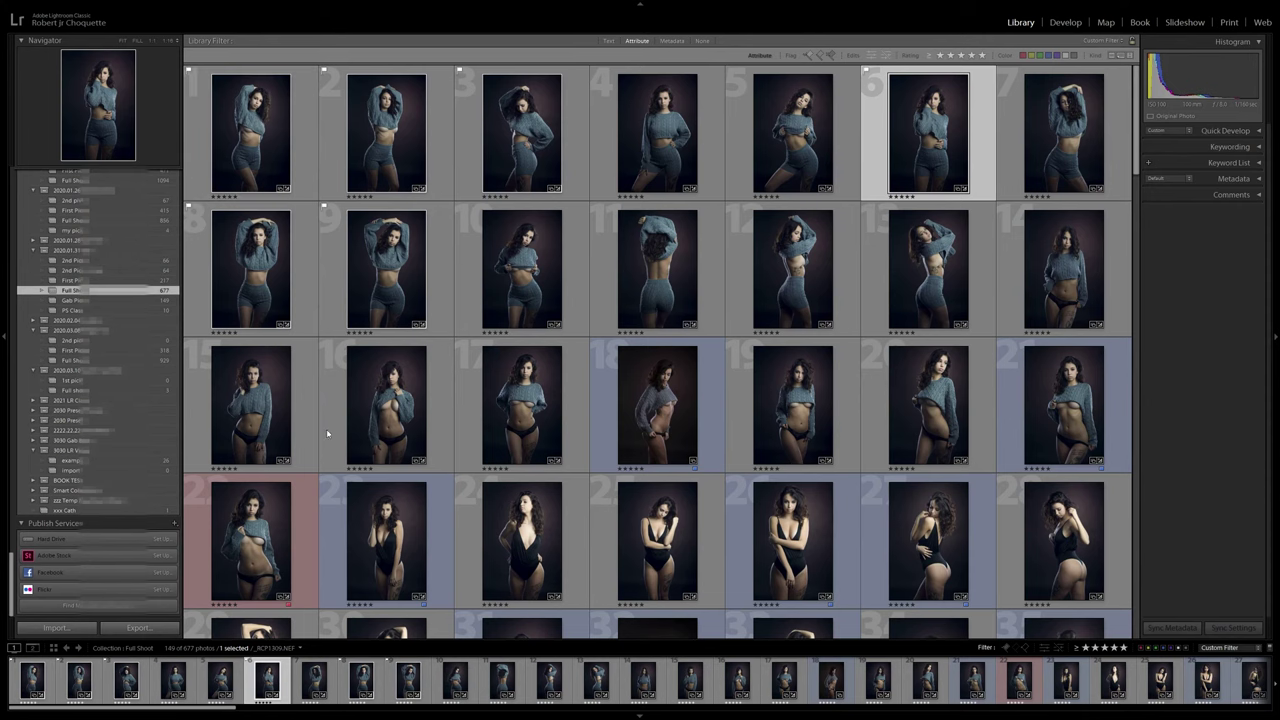
click(1165, 650)
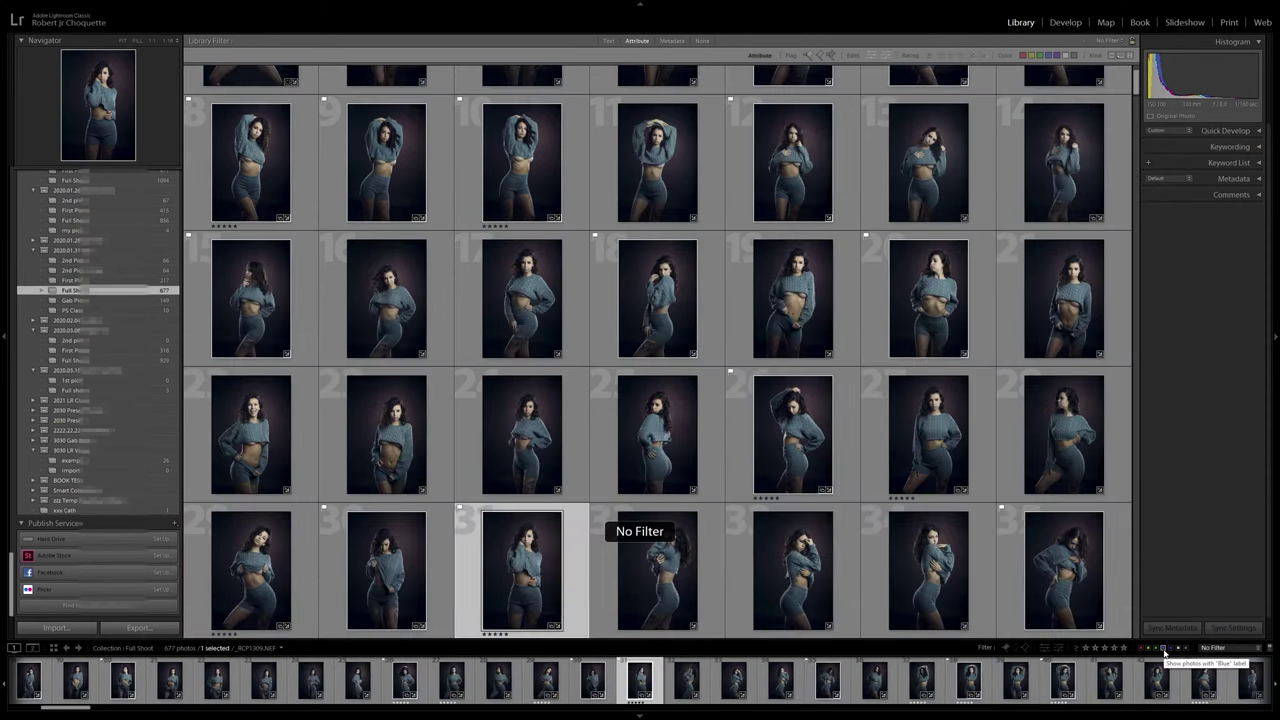
click(1165, 649)
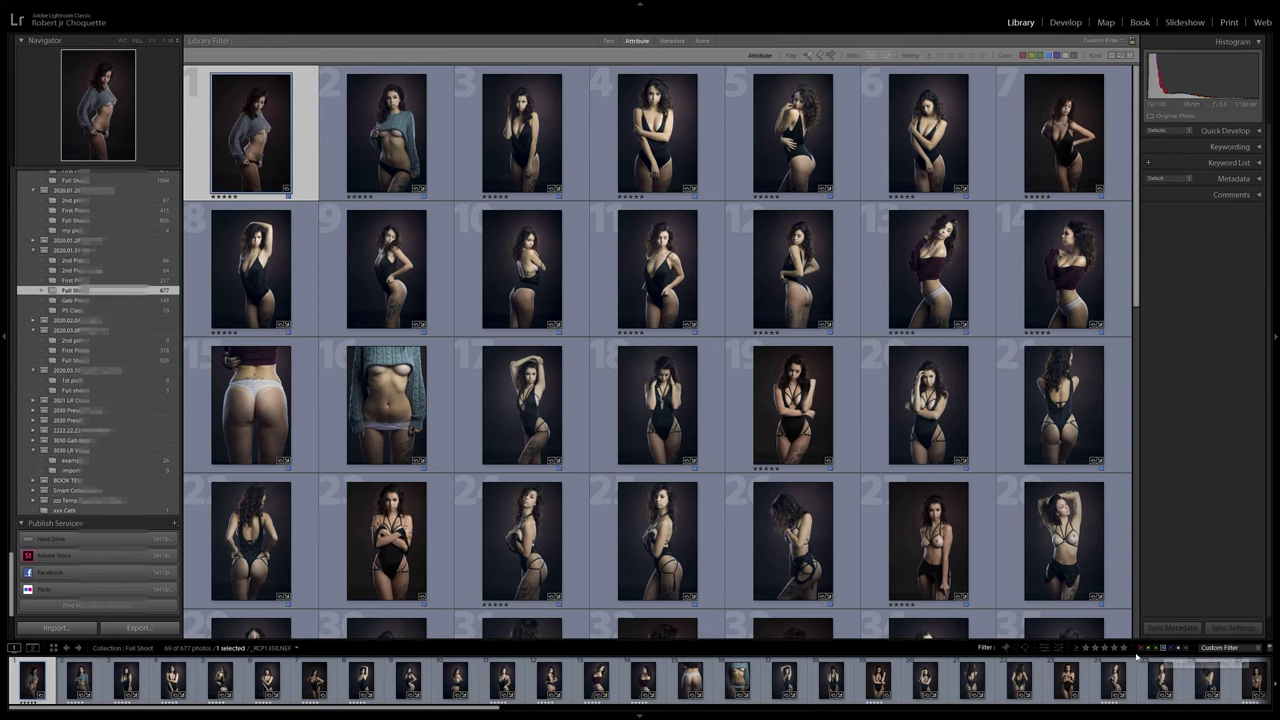
click(1123, 648)
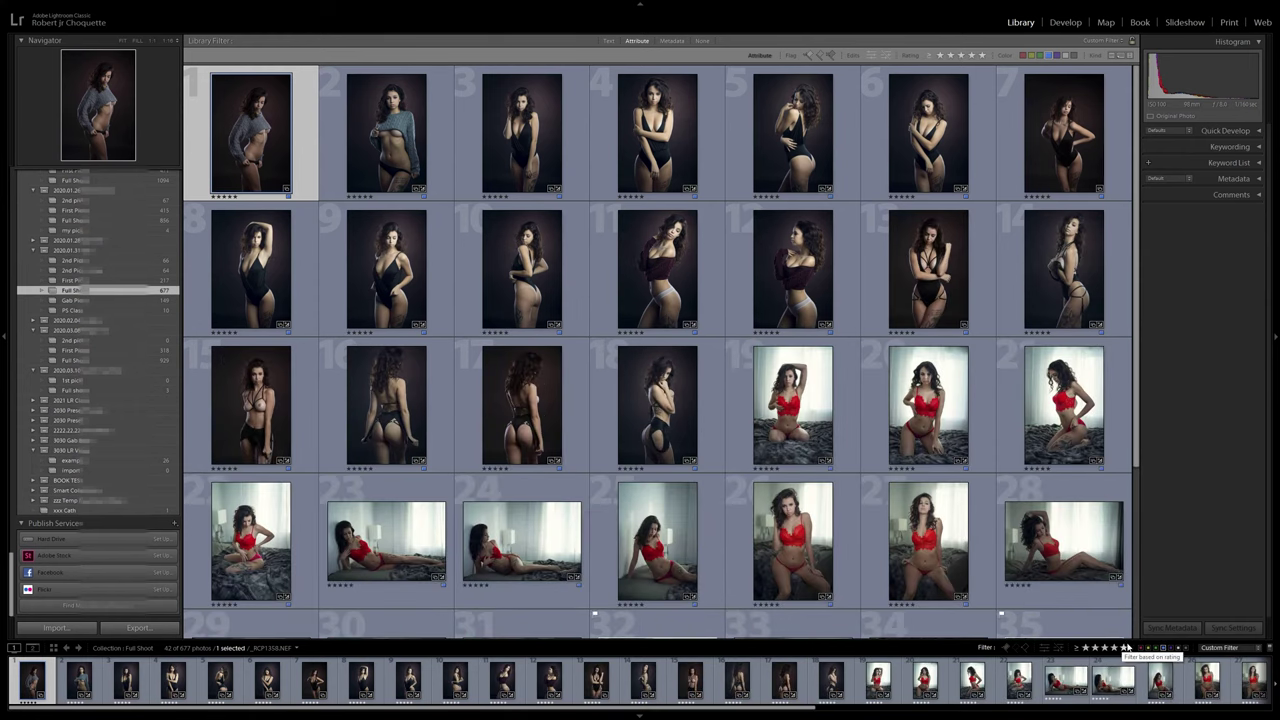
click(1123, 648)
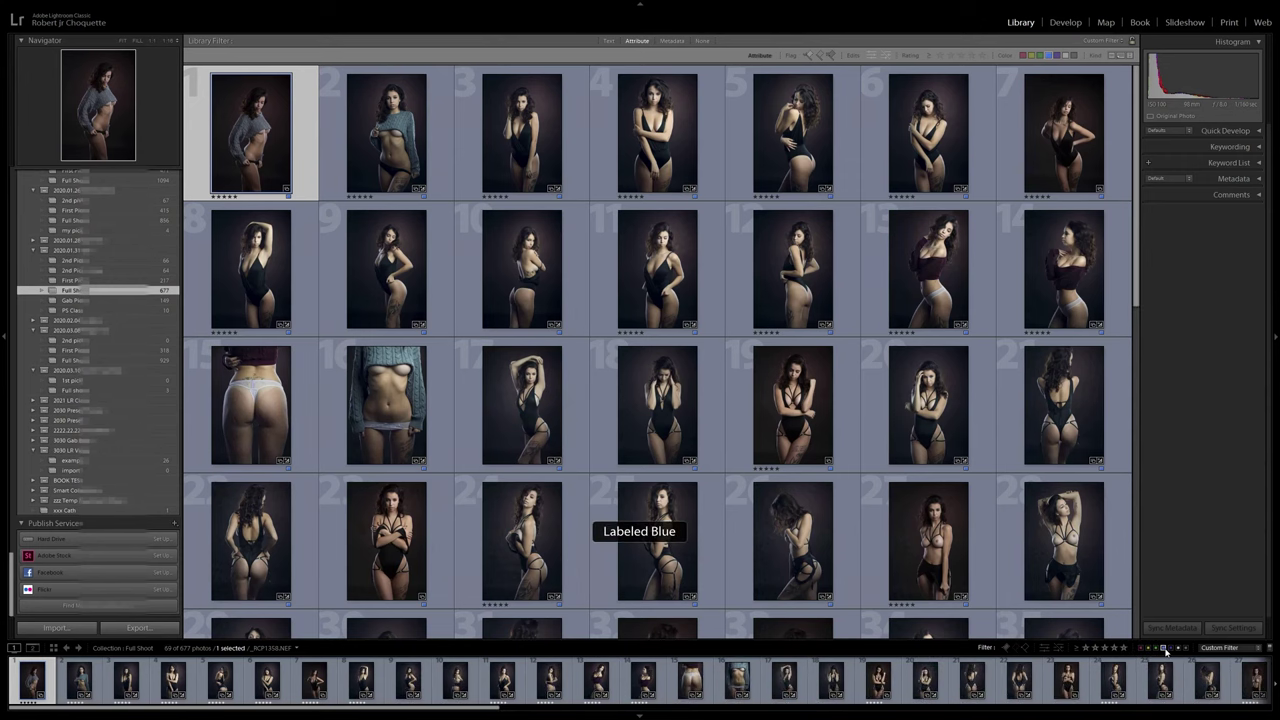
click(1164, 649)
scroll(736, 248, up, 3)
scroll(737, 252, up, 3)
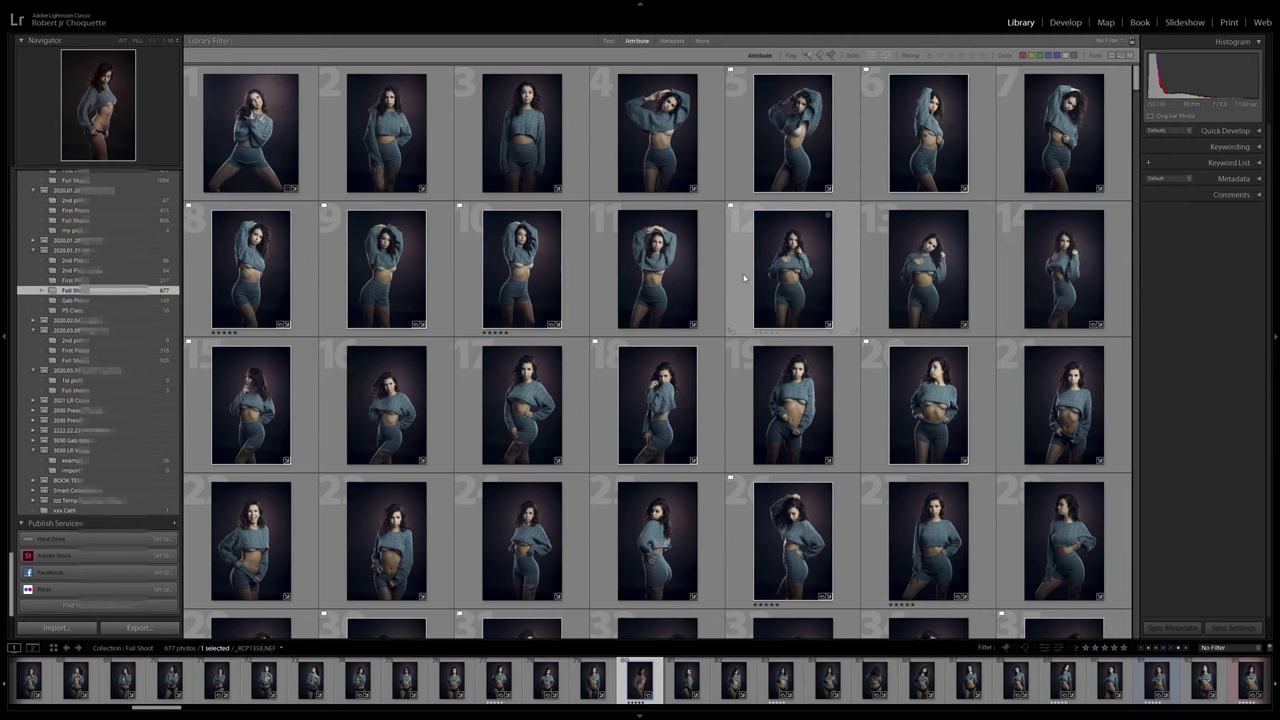
right_click(714, 250)
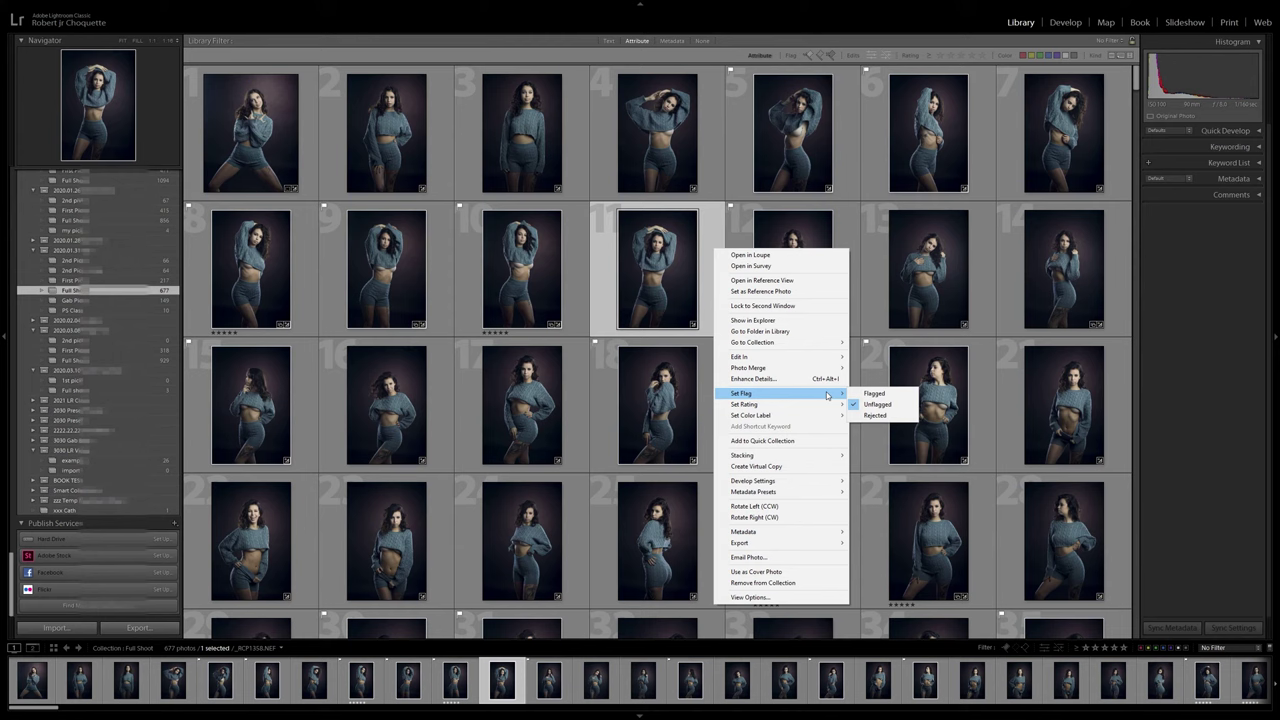
mouse_move(770, 404)
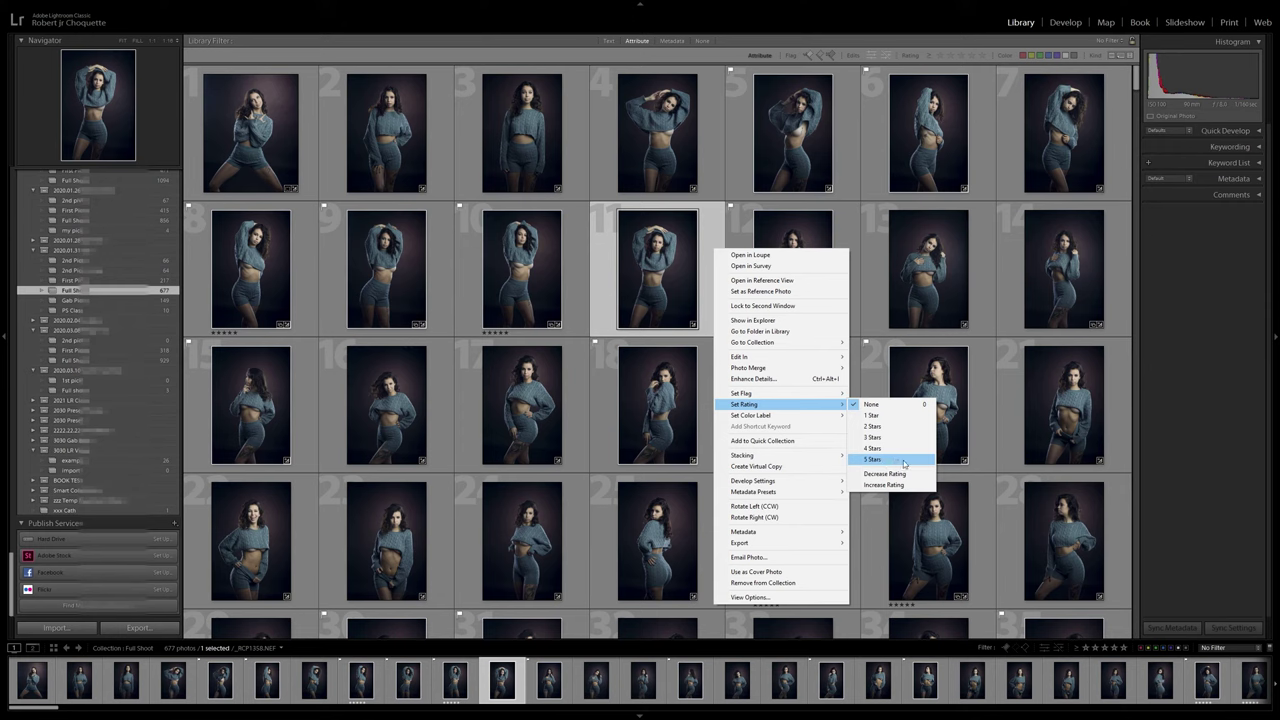
click(985, 270)
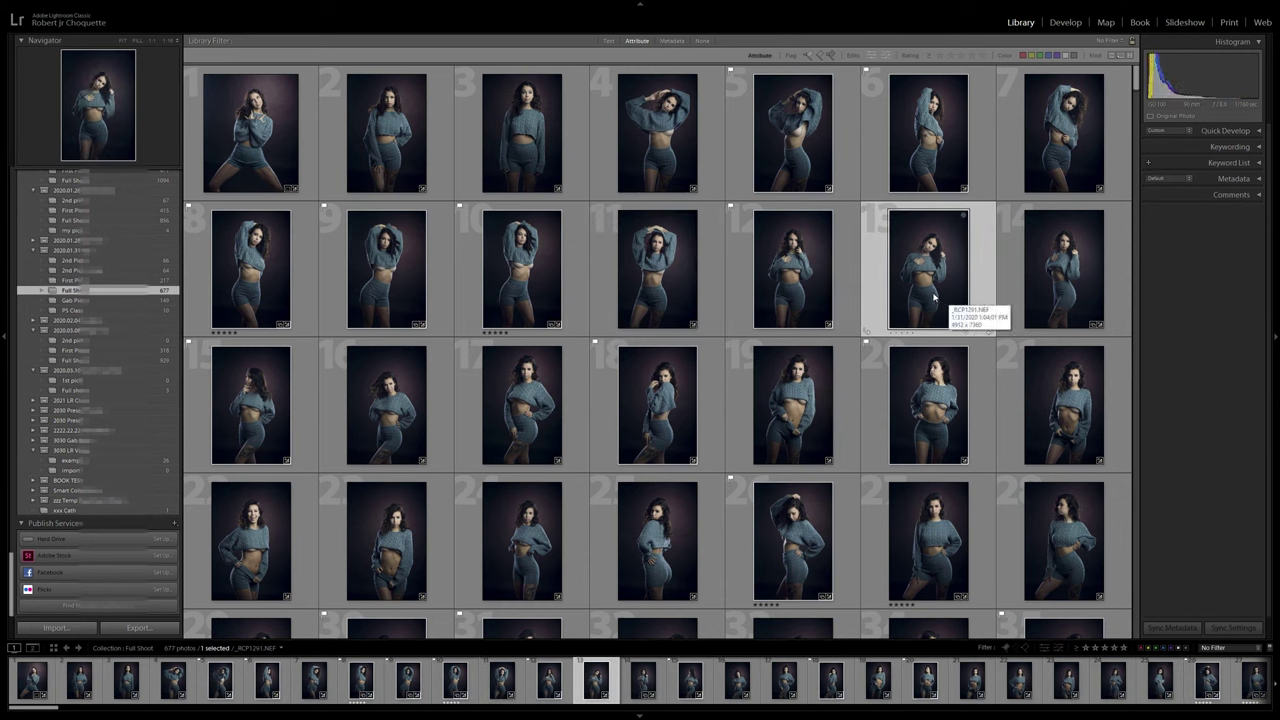
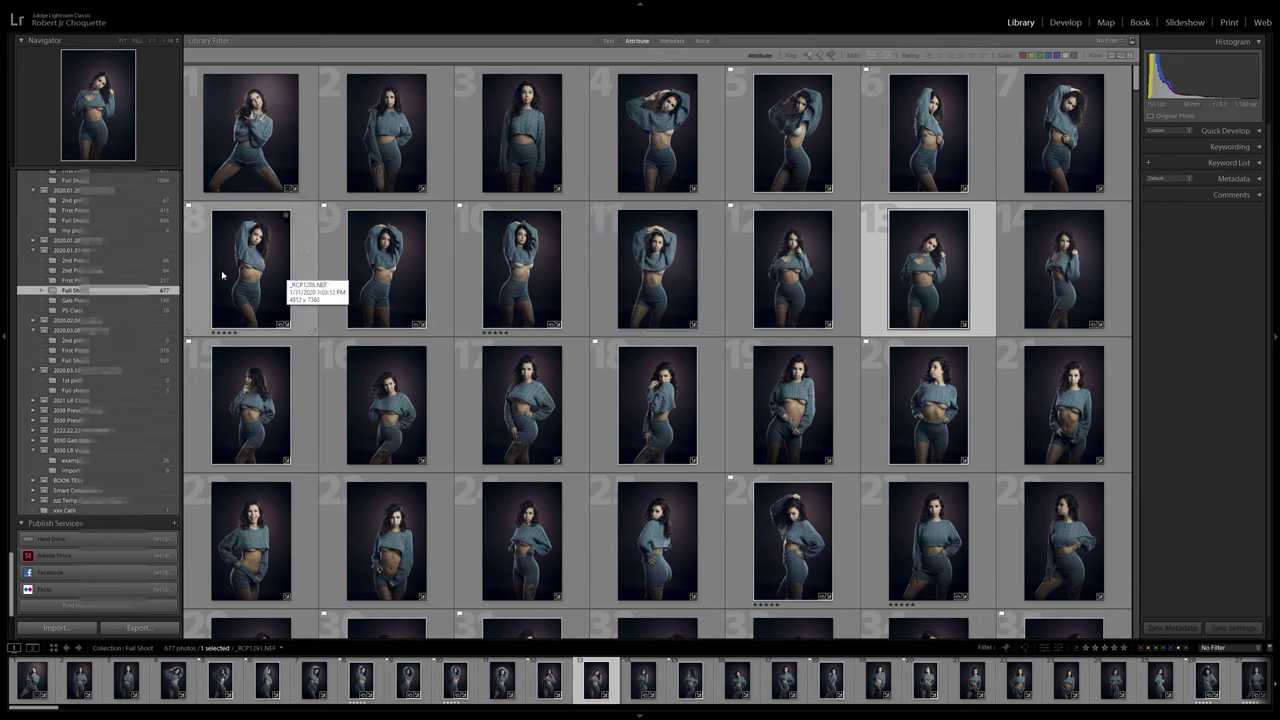
Load the 64-photo 2nd Picks Copy collection into the Library grid.
click(110, 271)
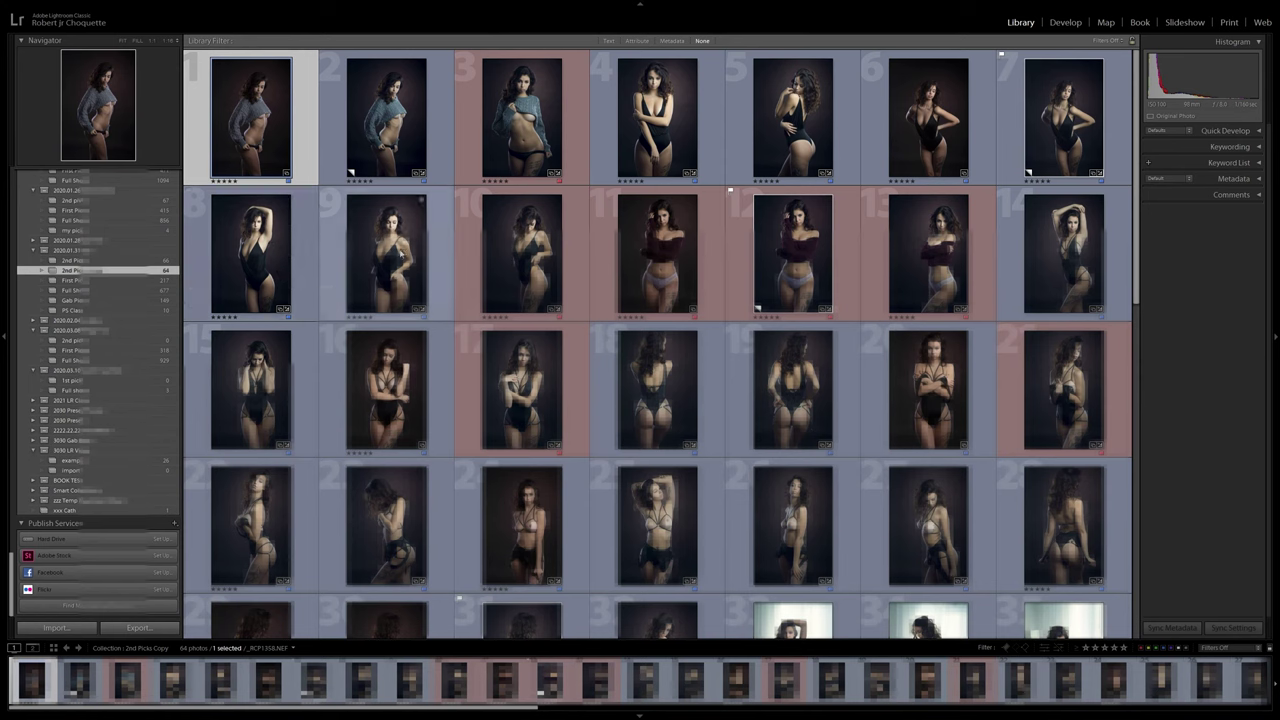
scroll(114, 286, up, 5)
scroll(114, 286, up, 5)
scroll(117, 292, up, 5)
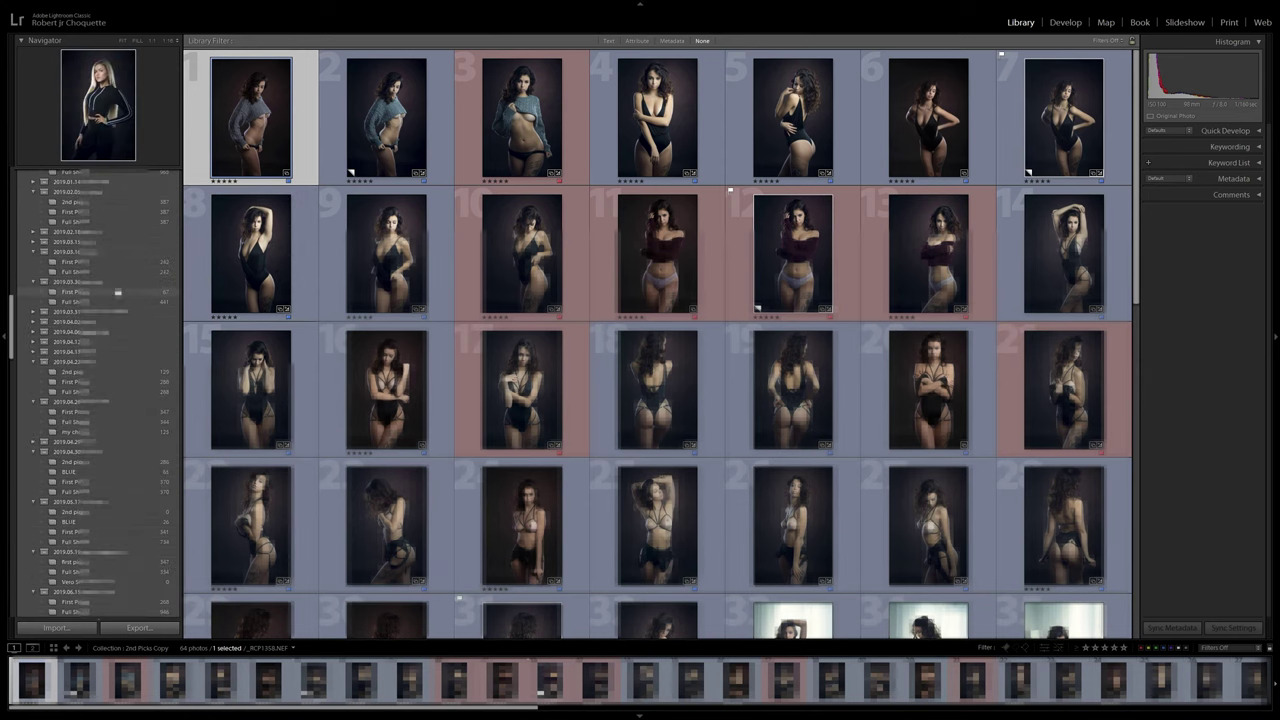
scroll(117, 292, up, 5)
scroll(117, 292, up, 5)
scroll(117, 292, up, 5)
scroll(147, 355, up, 5)
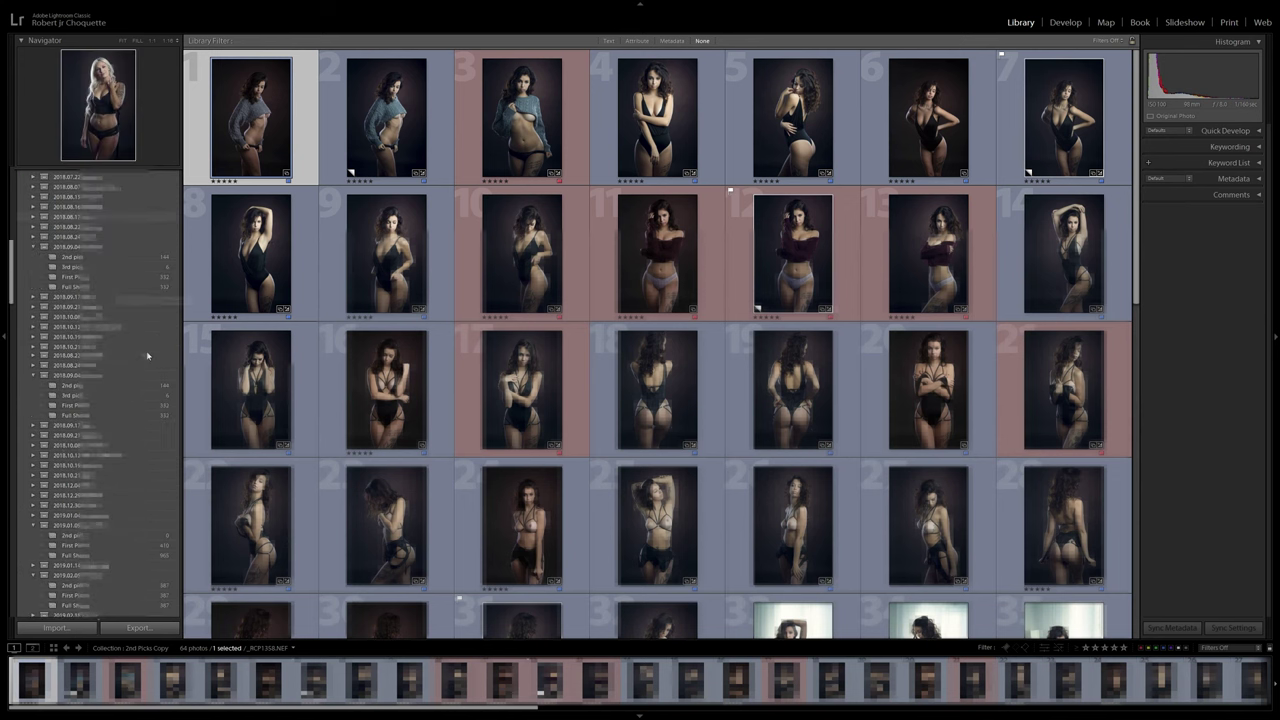
scroll(147, 355, down, 5)
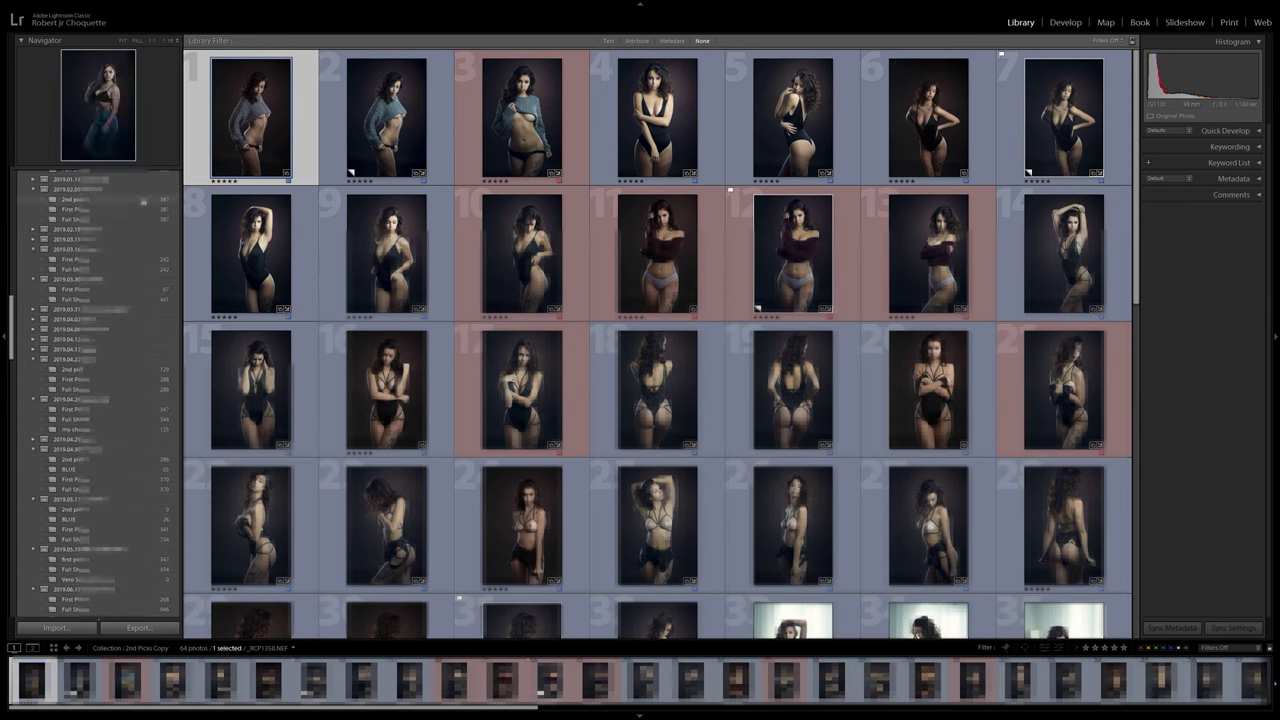
scroll(550, 248, down, 2)
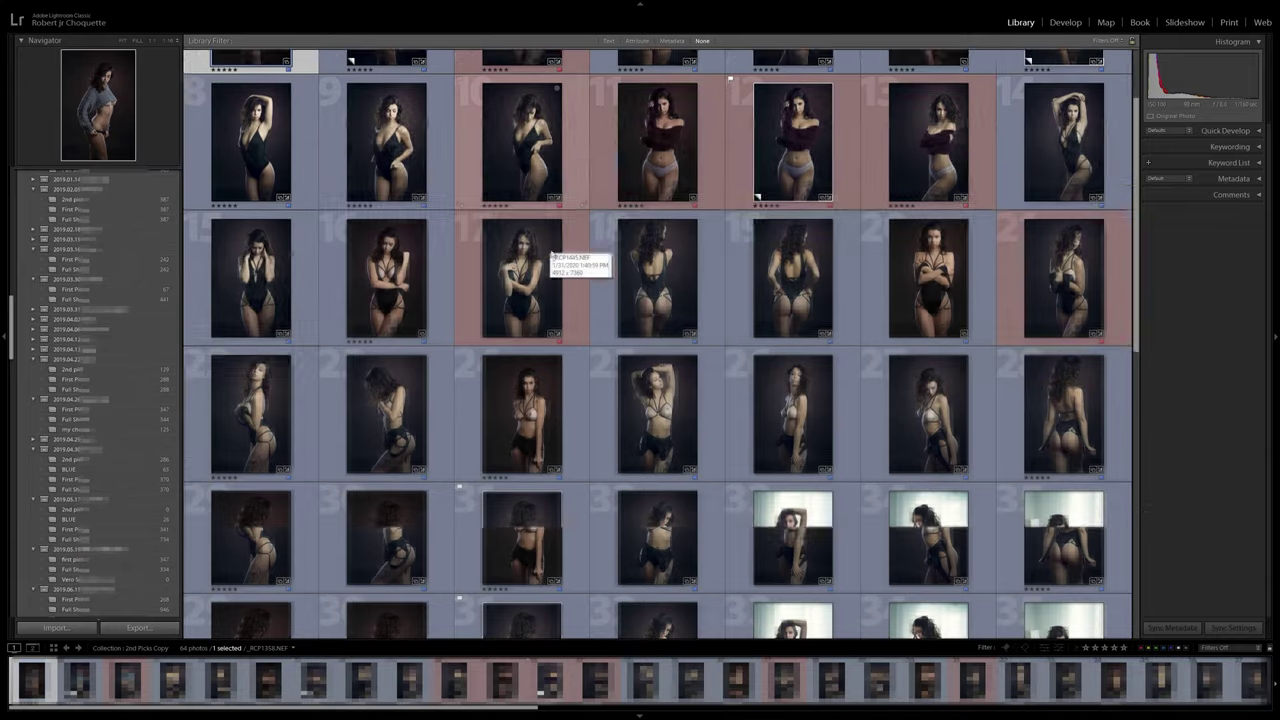
scroll(550, 248, down, 5)
scroll(157, 337, down, 5)
scroll(550, 300, up, 5)
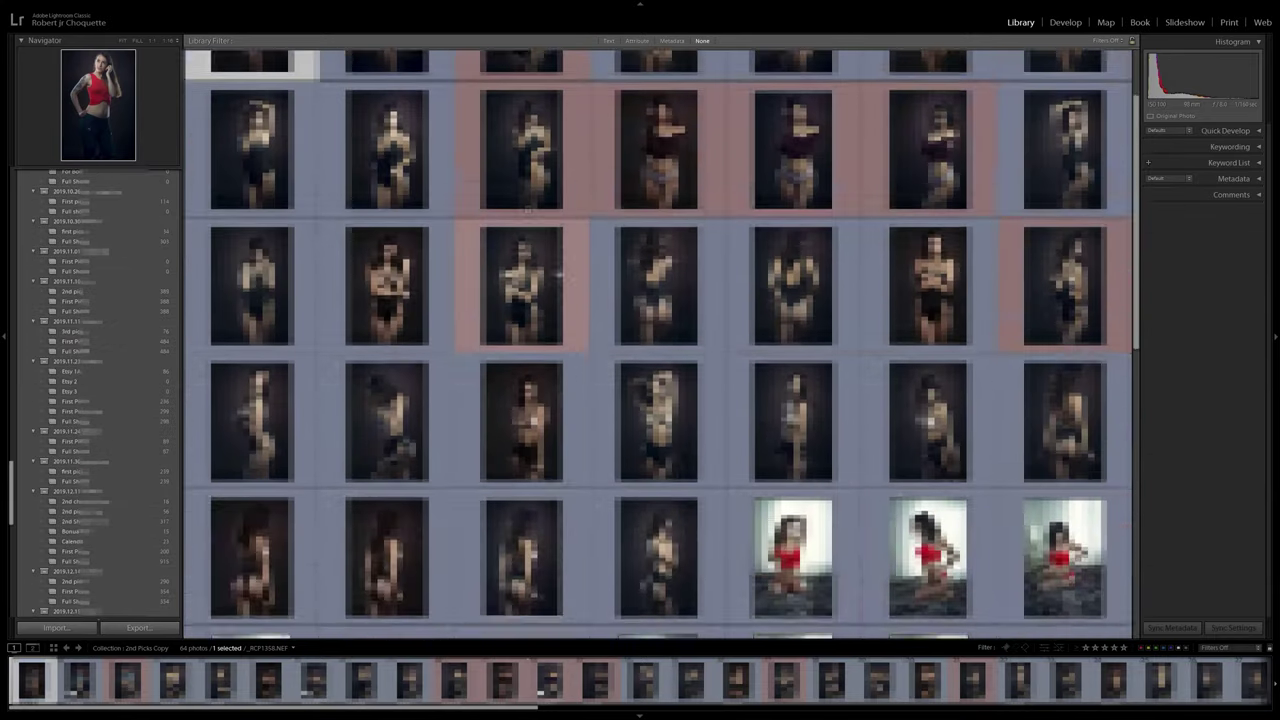
scroll(550, 300, up, 5)
scroll(110, 270, down, 5)
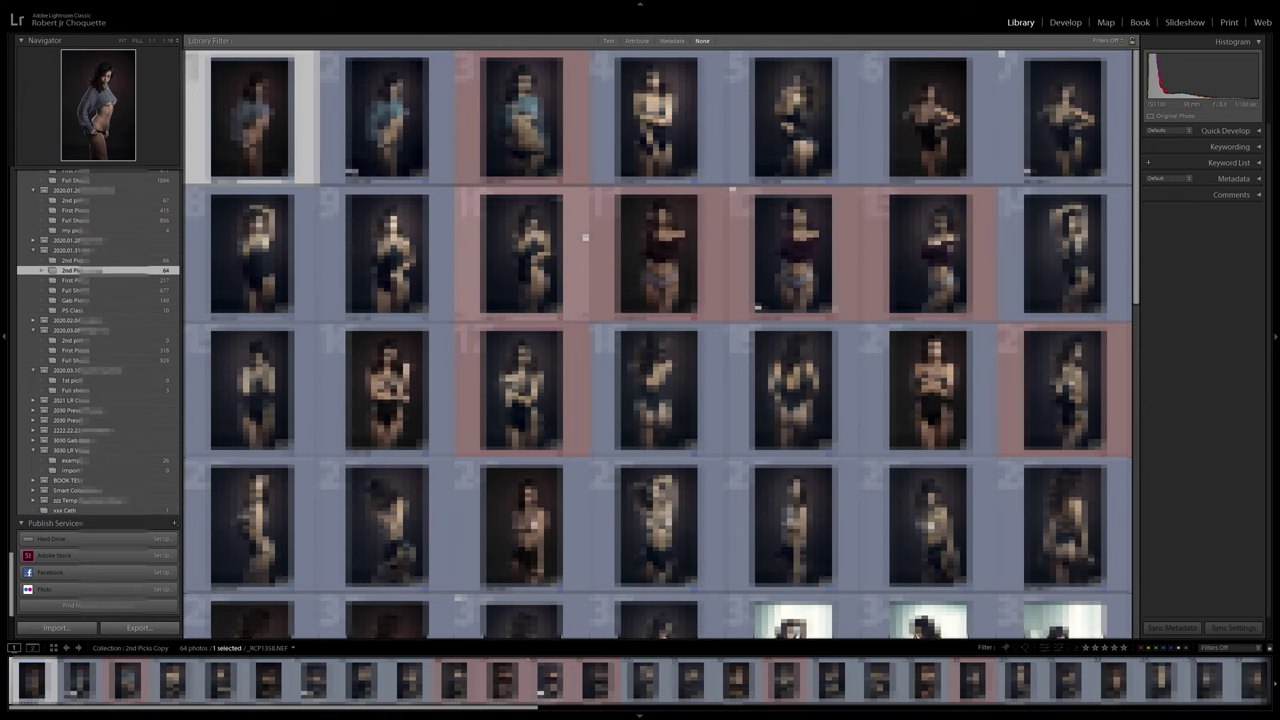
scroll(1136, 188, down, 1)
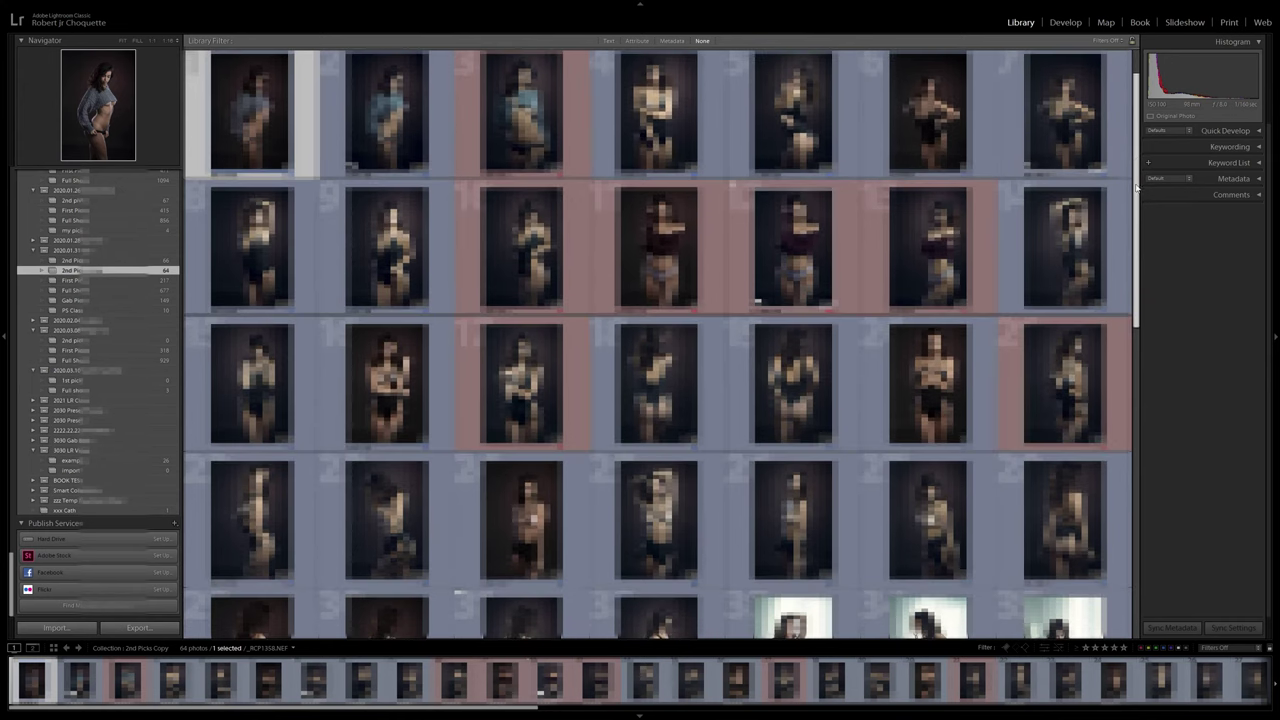
mouse_move(1136, 188)
mouse_down()
mouse_move(1141, 507)
mouse_move(1137, 173)
mouse_up()
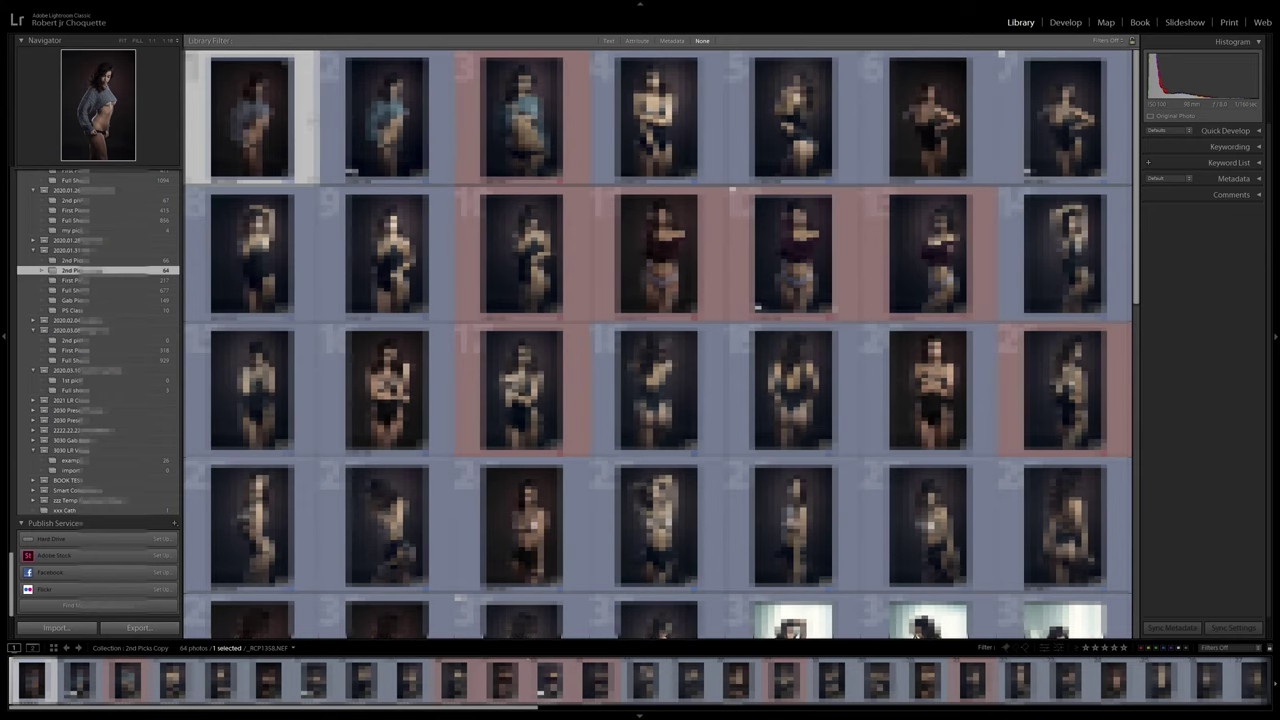
Open the first thumbnail, _RCP1358.NEF, enlarged in Loupe view.
double_click(308, 113)
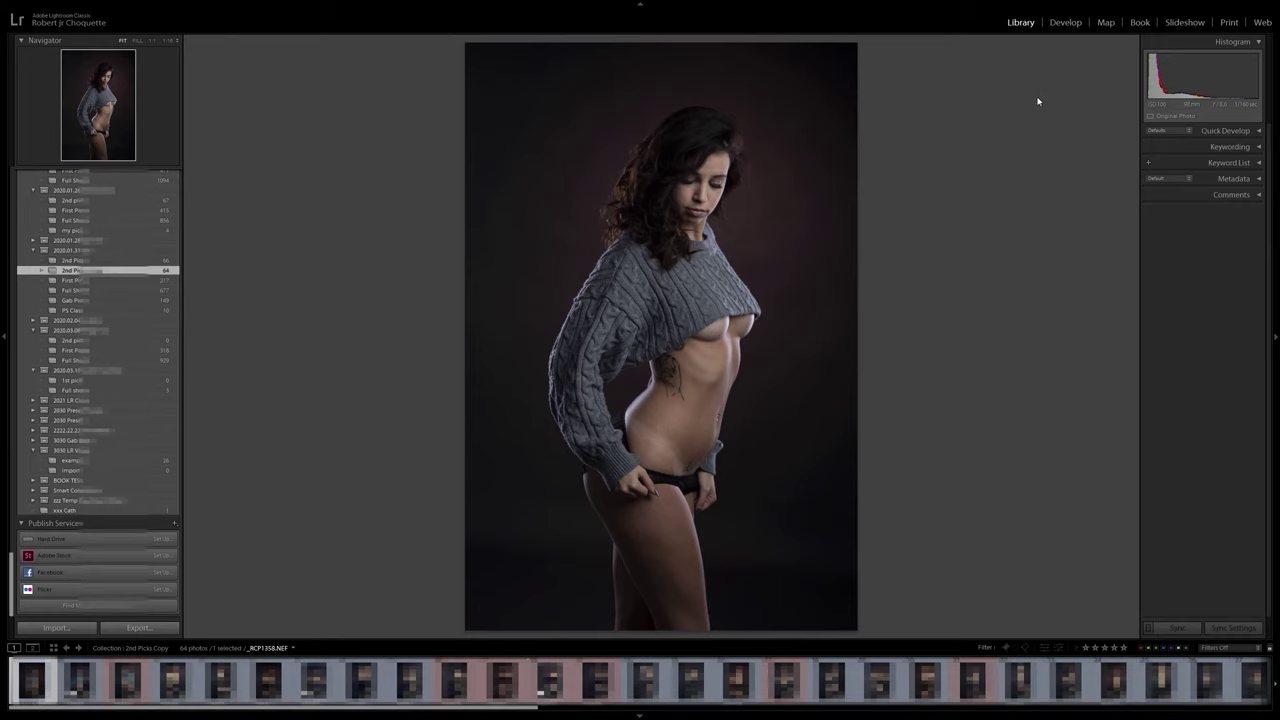
In Develop, set _RCP1358.NEF's Contrast to +12 and Dehaze to +21.
click(1064, 22)
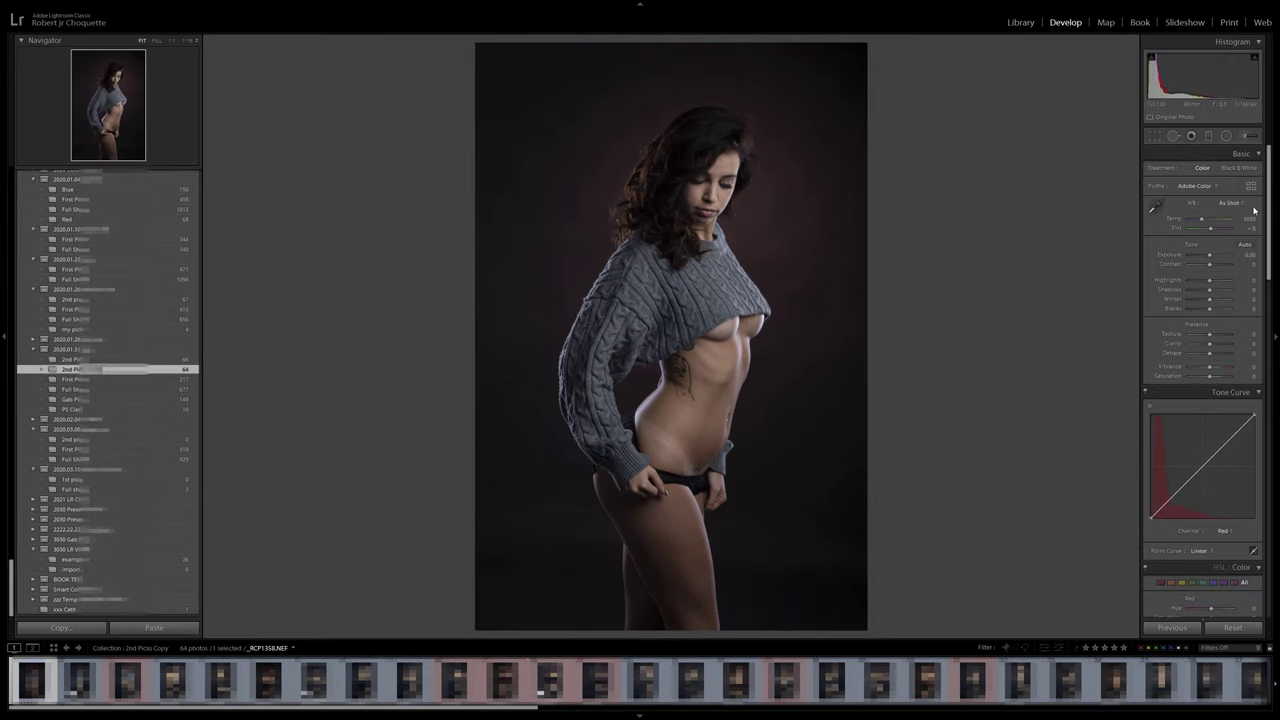
scroll(1208, 250, down, 5)
scroll(1208, 250, up, 5)
drag(1210, 266, 1206, 281)
drag(1210, 353, 1212, 355)
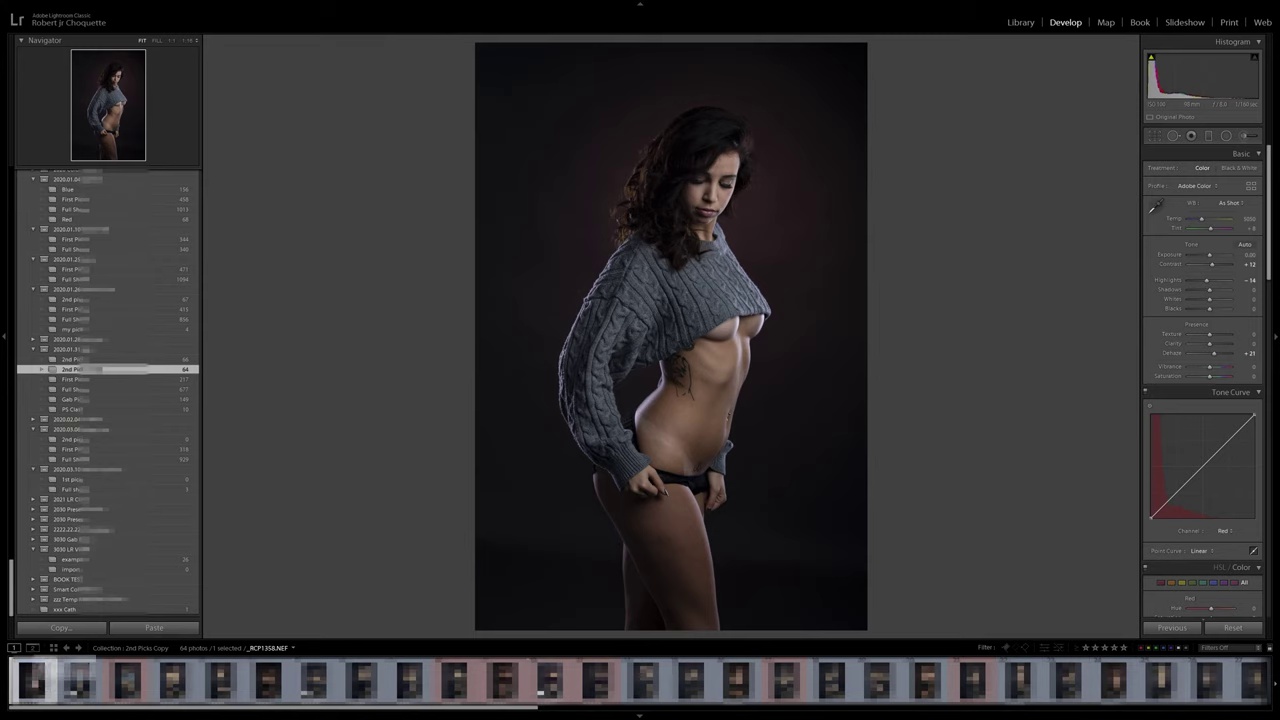
Make a virtual copy of _RCP1358.NEF and give it Black & White treatment.
right_click(34, 682)
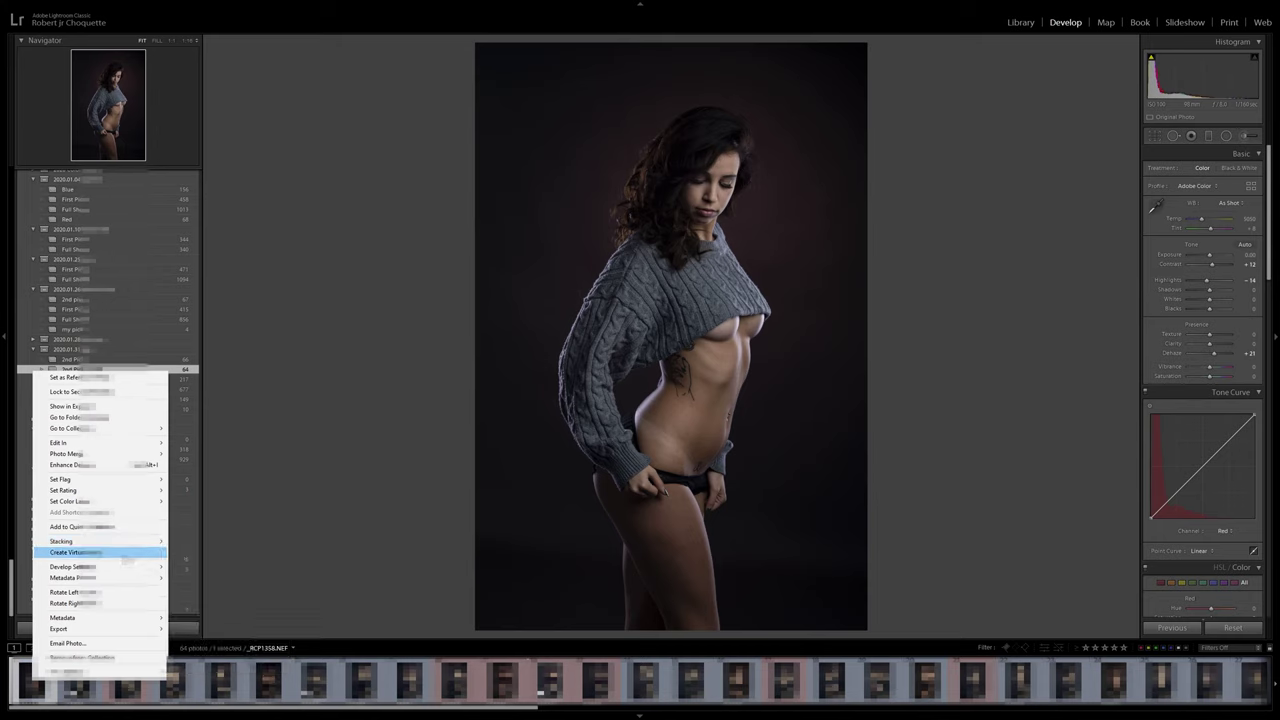
click(100, 552)
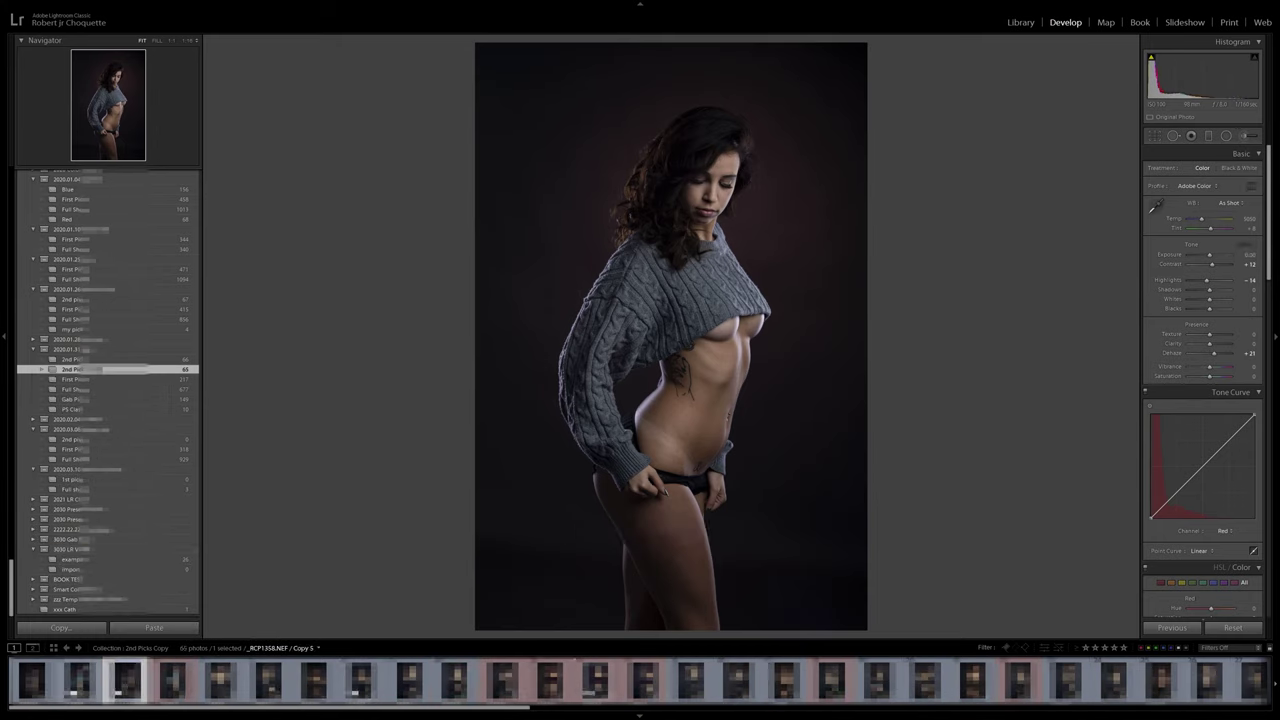
click(1239, 168)
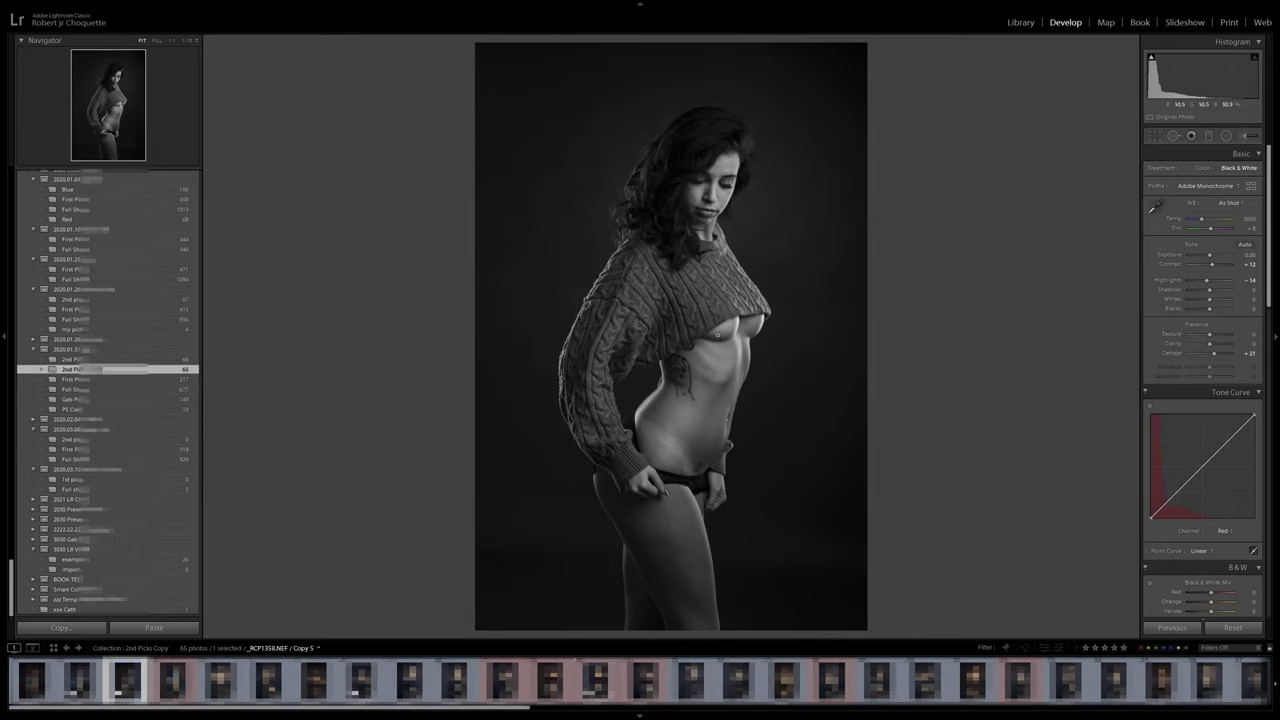
right_click(716, 330)
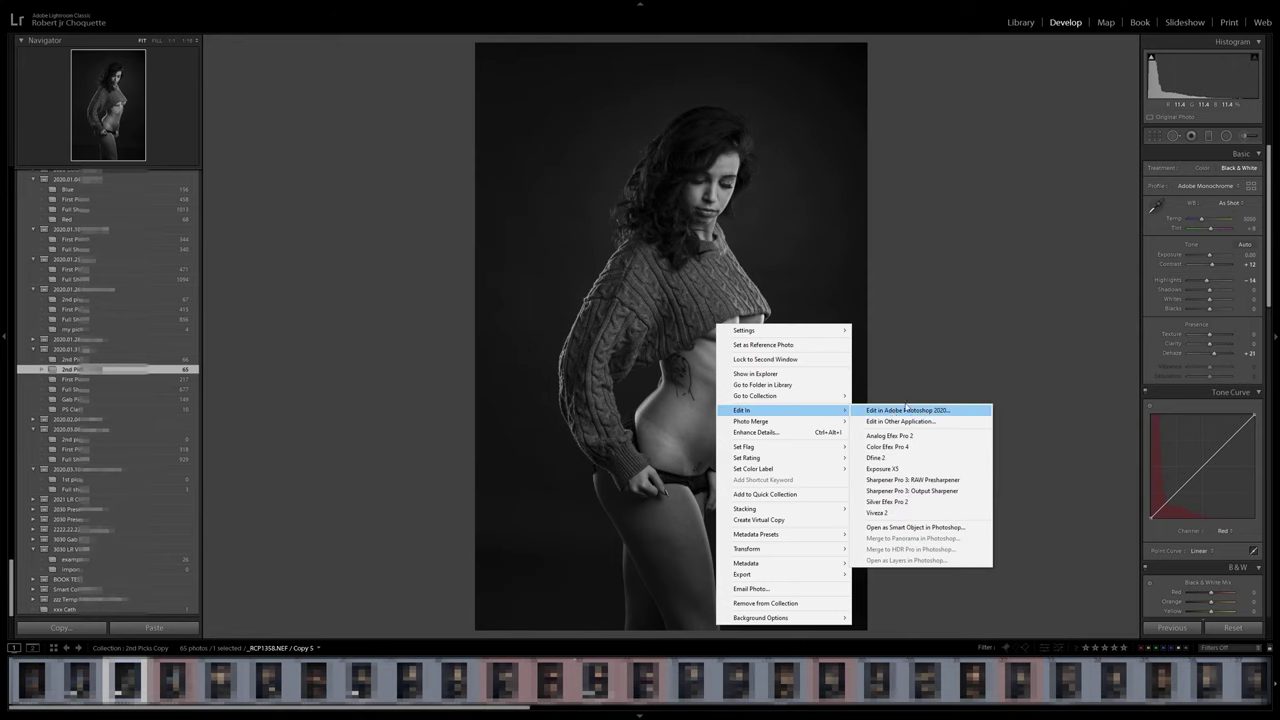
mouse_move(770, 410)
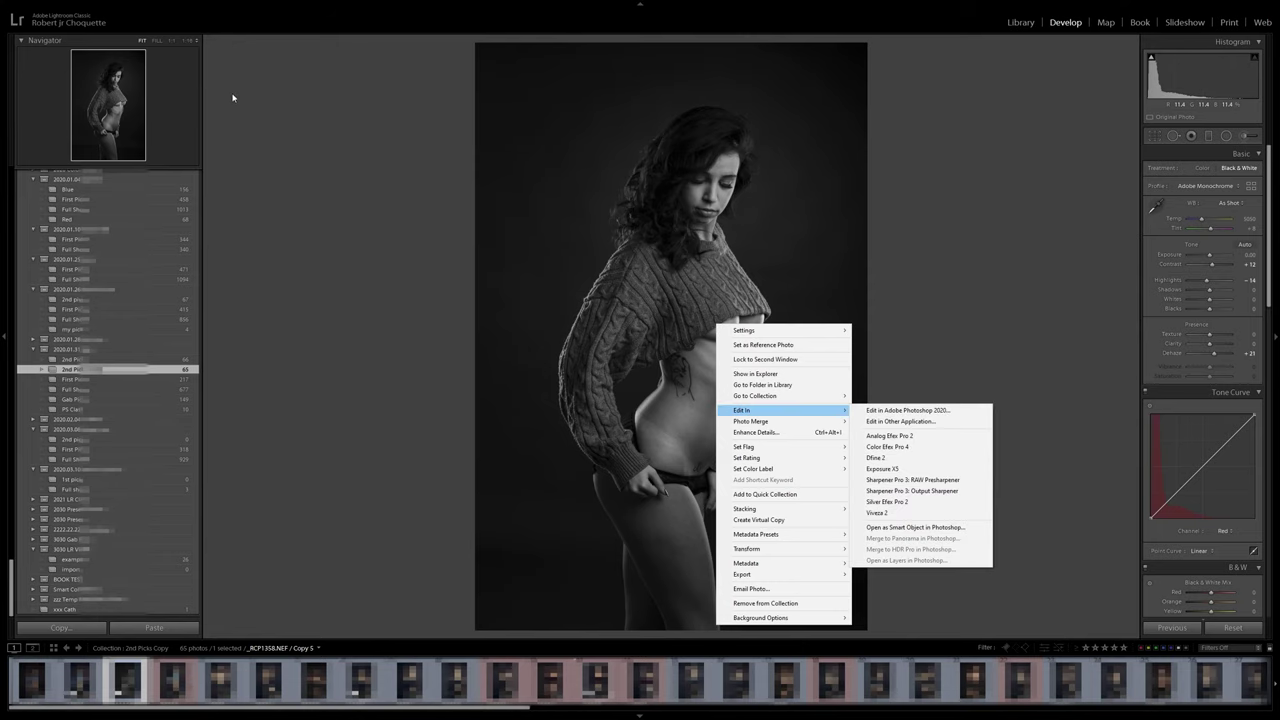
click(231, 97)
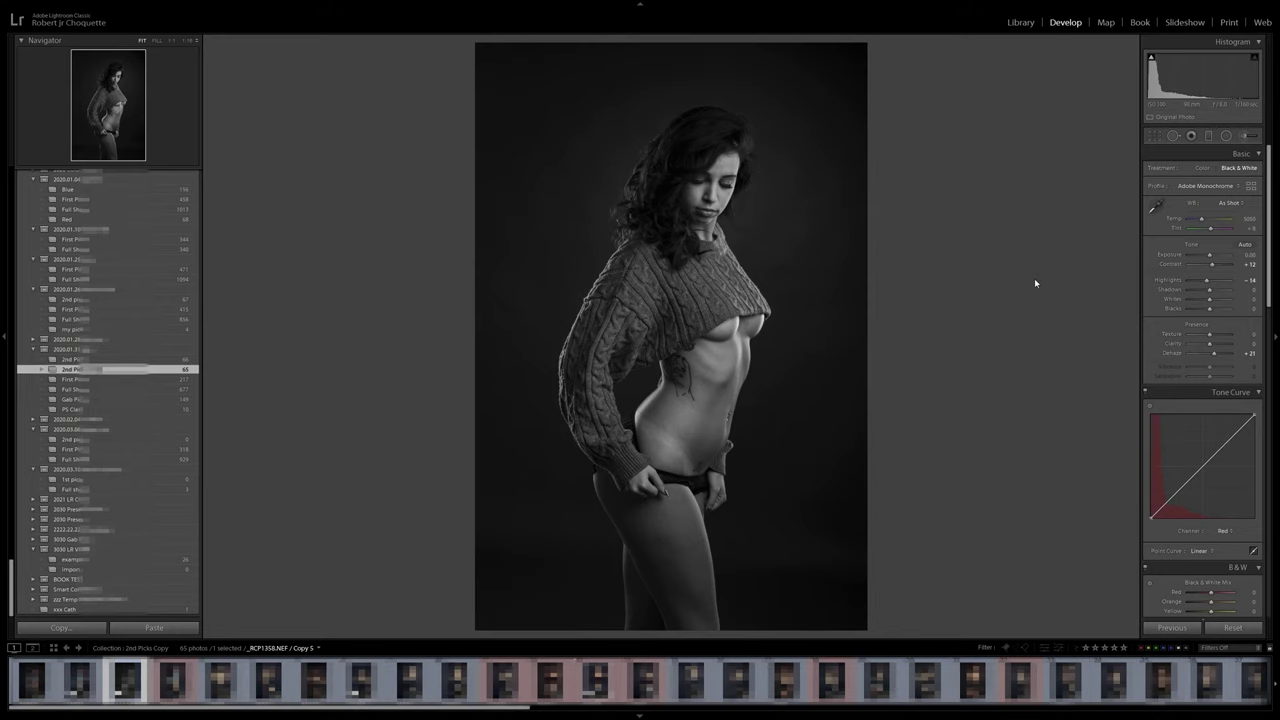
click(1271, 292)
click(1276, 280)
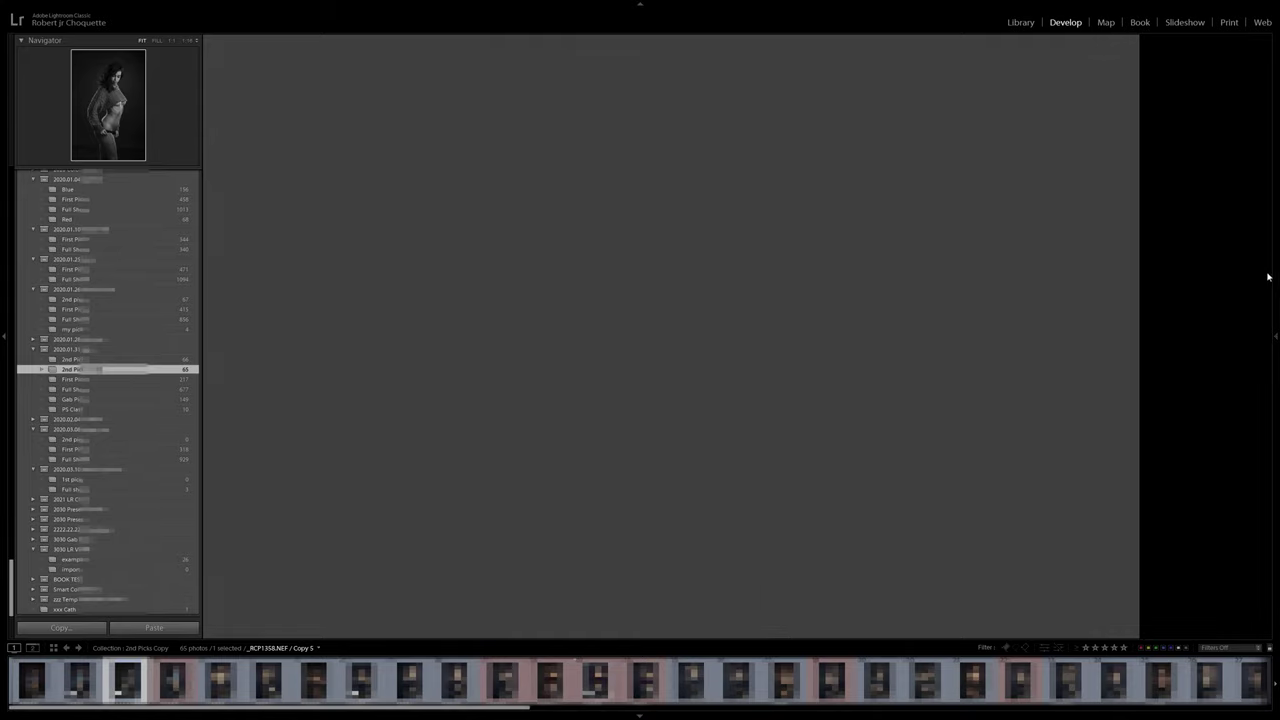
scroll(1272, 255, down, 1)
scroll(1272, 255, down, 1)
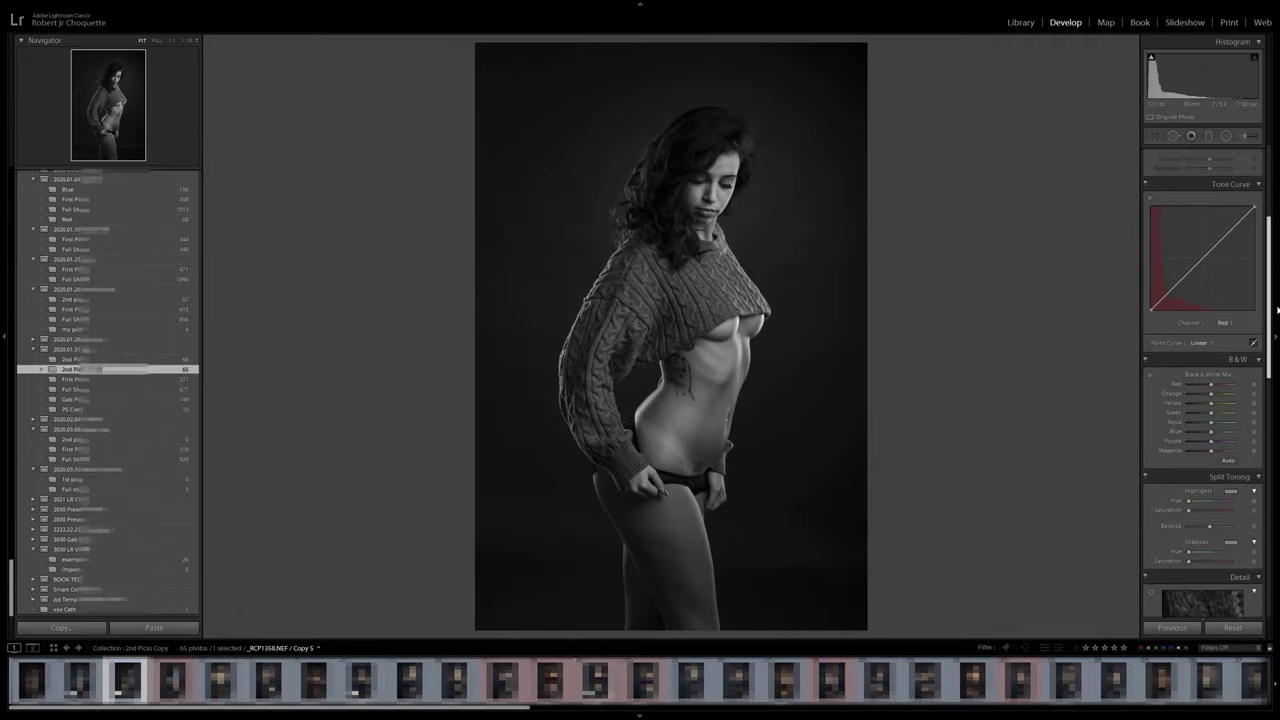
scroll(1271, 230, up, 3)
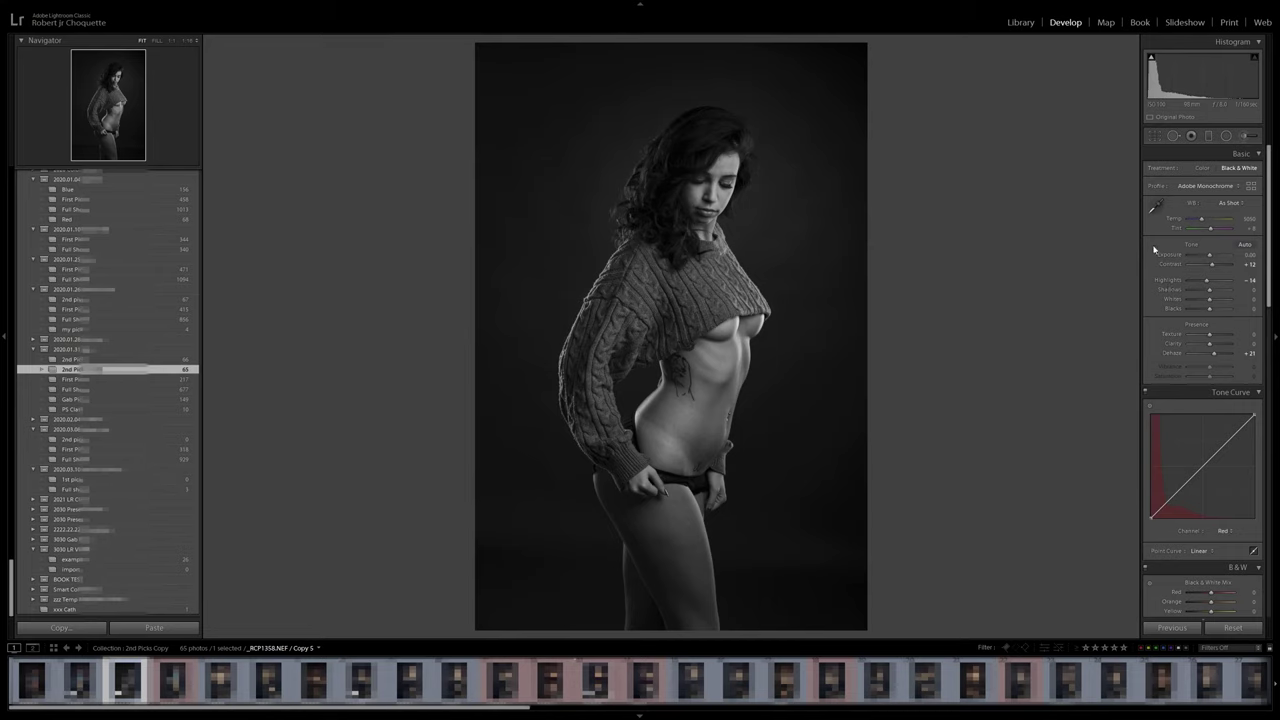
Return virtual copy _RCP1358.NEF Copy 5 to Color treatment.
click(1200, 168)
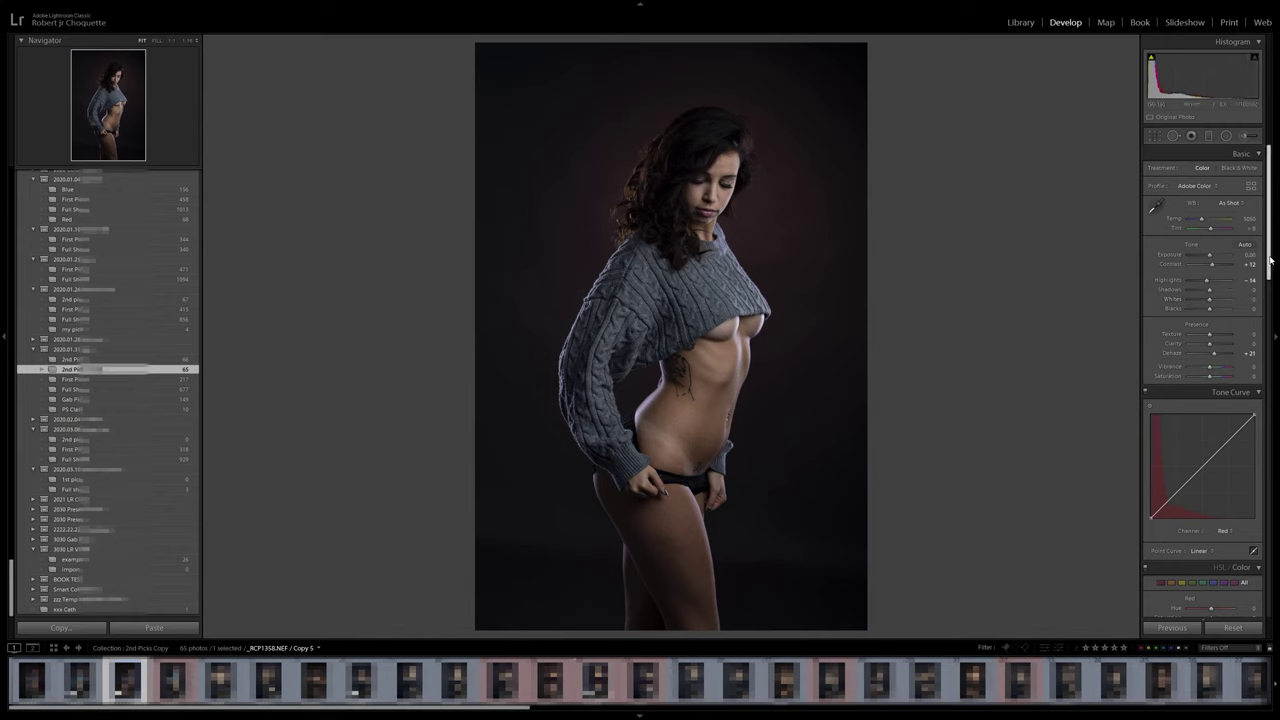
scroll(1270, 268, down, 2)
mouse_move(1270, 268)
mouse_down()
mouse_move(1274, 312)
mouse_move(1274, 270)
mouse_up()
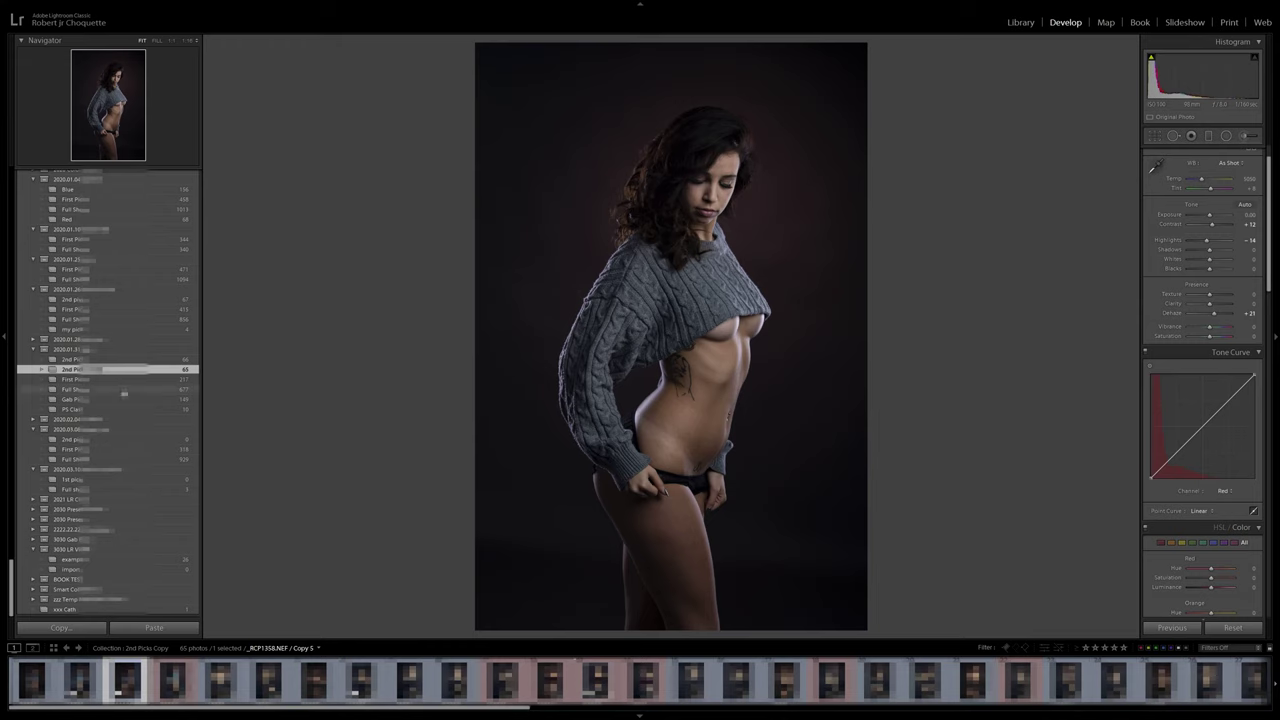
Switch to the Full Shoot collection and select _RCP1286.NEF in the filmstrip.
click(115, 389)
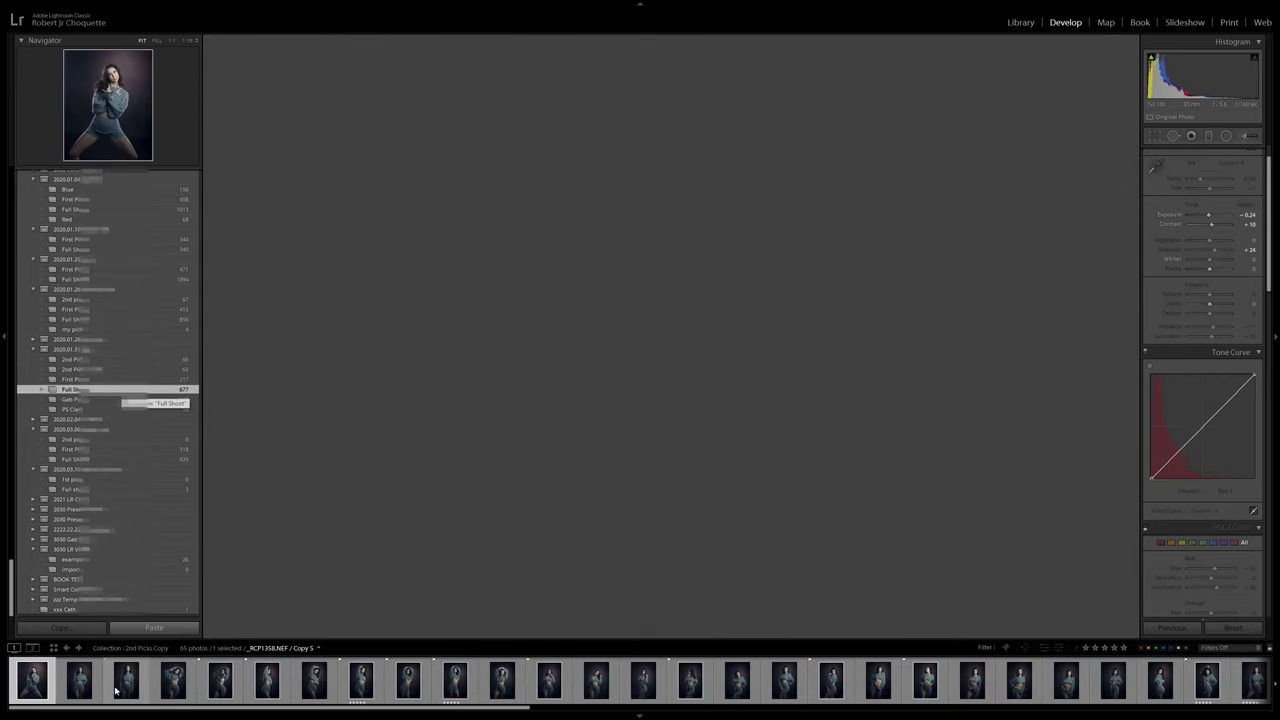
click(349, 688)
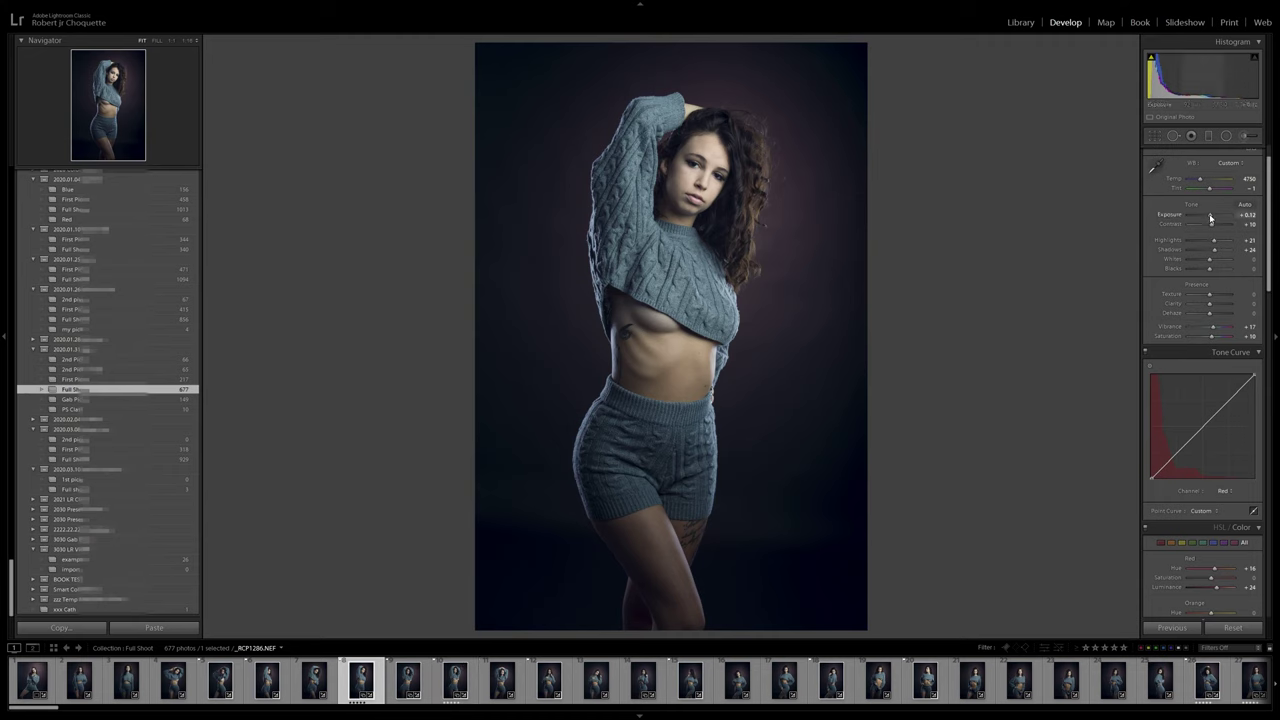
Raise _RCP1286's exposure about two stops and sync its settings to 19 selected photos.
drag(1210, 217, 1223, 215)
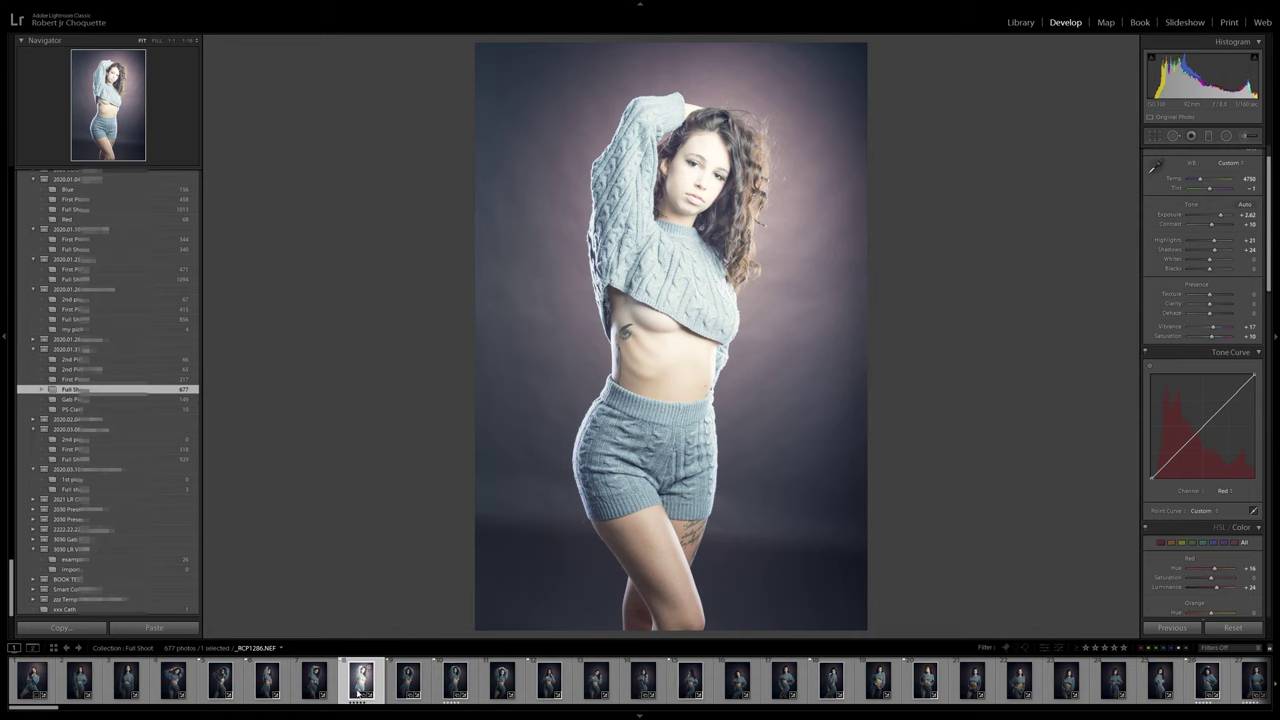
shift+click(1203, 684)
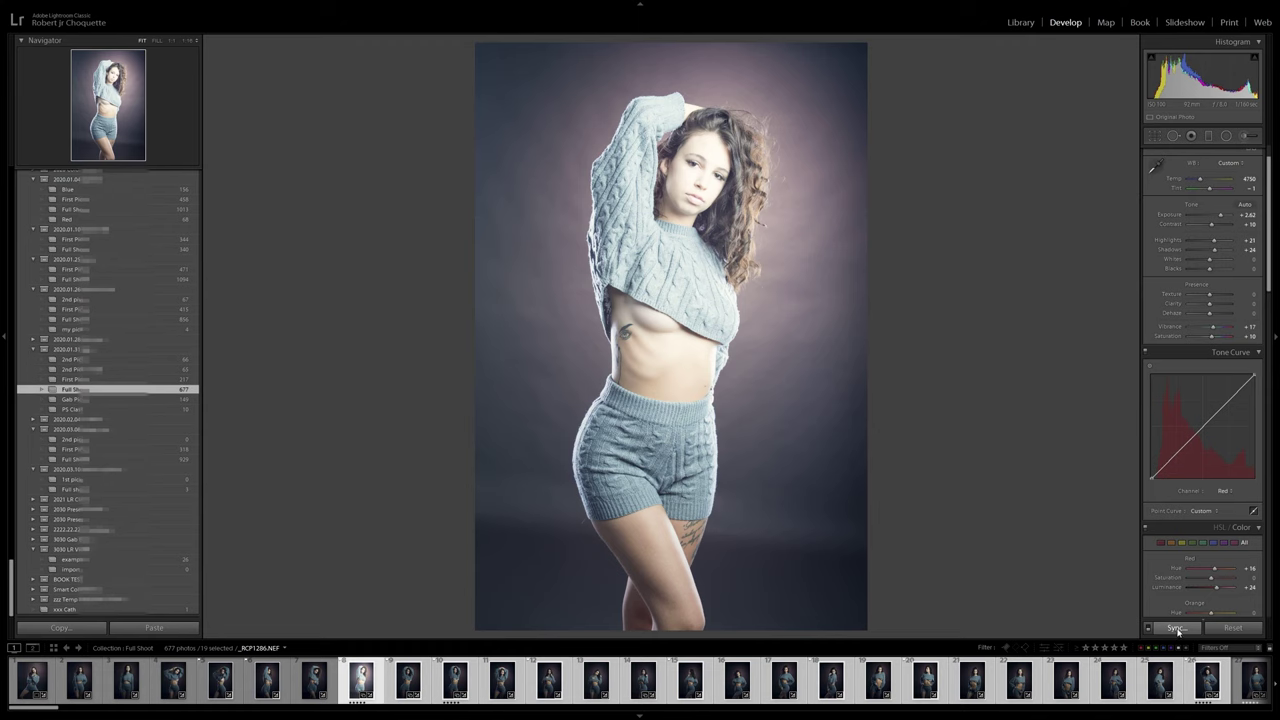
click(1176, 628)
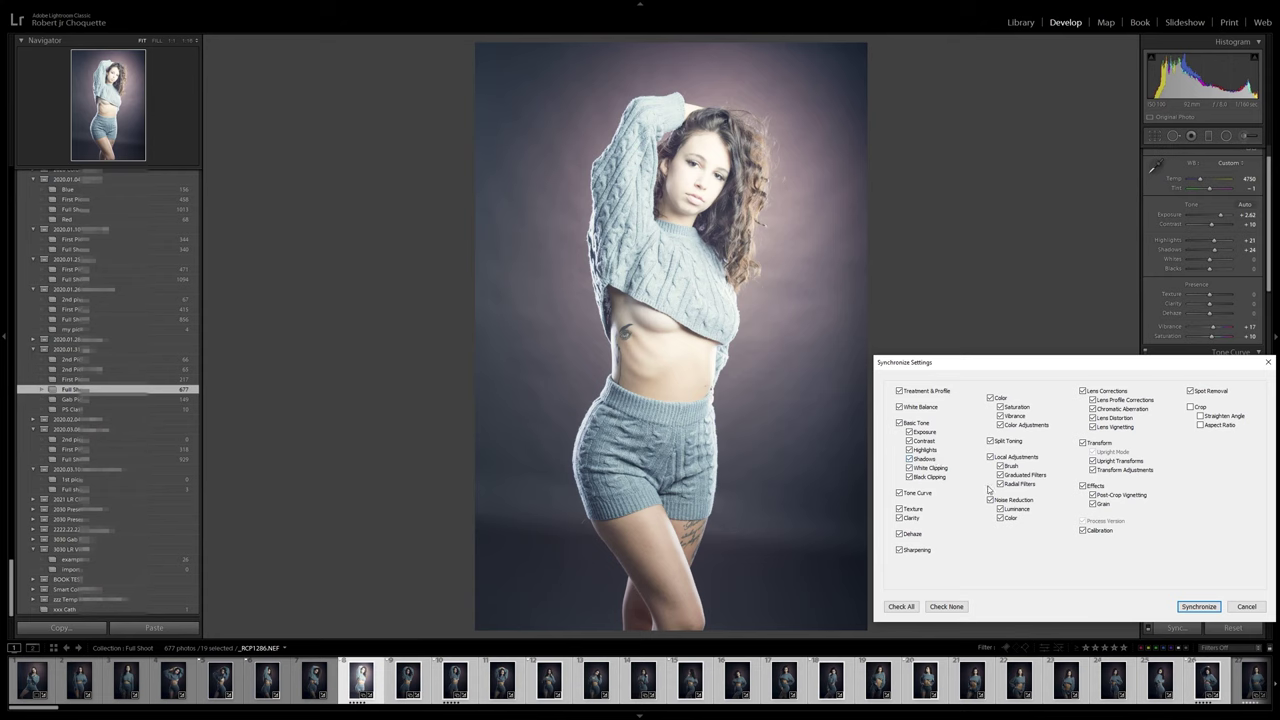
click(1199, 607)
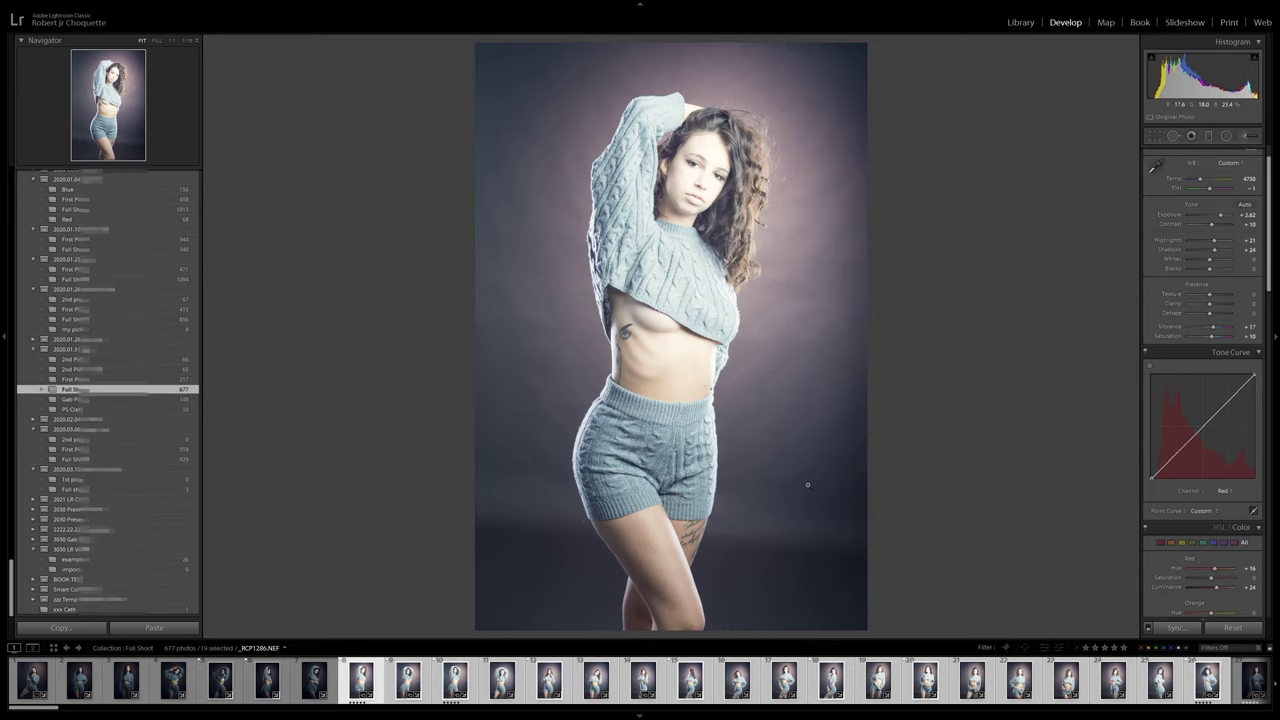
Undo the 19-photo settings sync and selection, restoring _RCP1286 to Exposure +0.12.
key(ctrl+z)
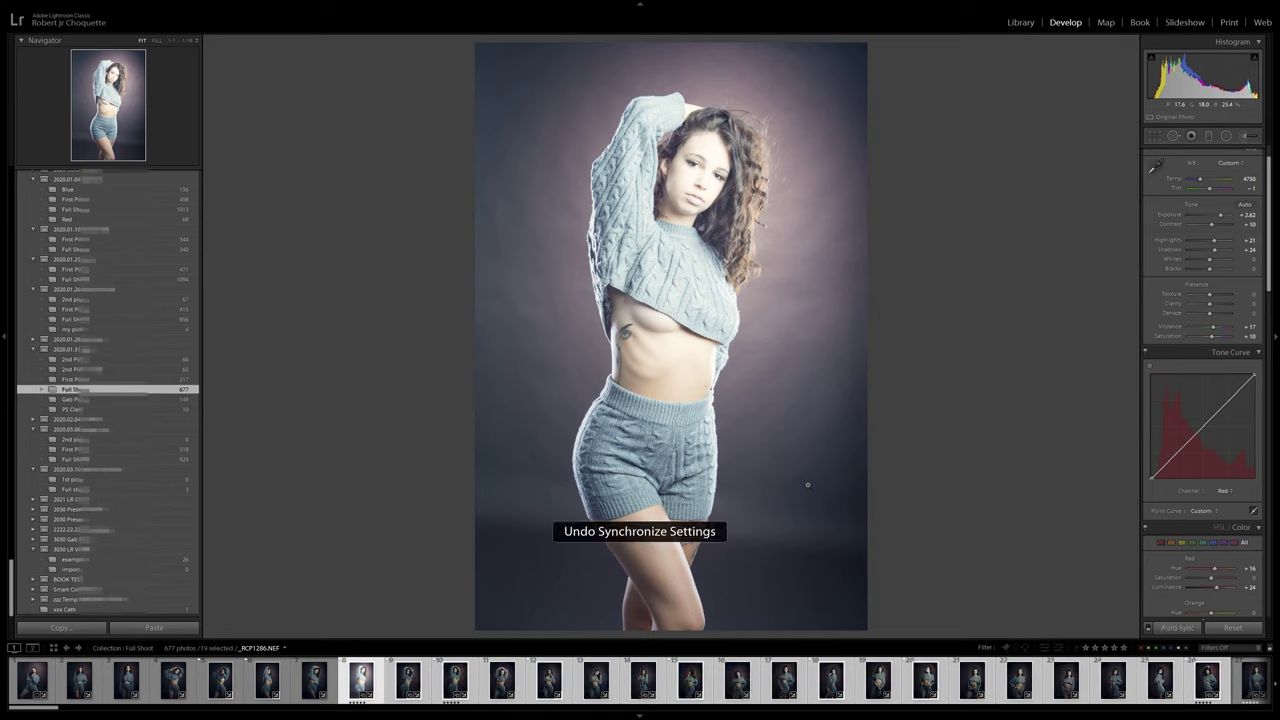
key(ctrl+z)
key(ctrl+z)
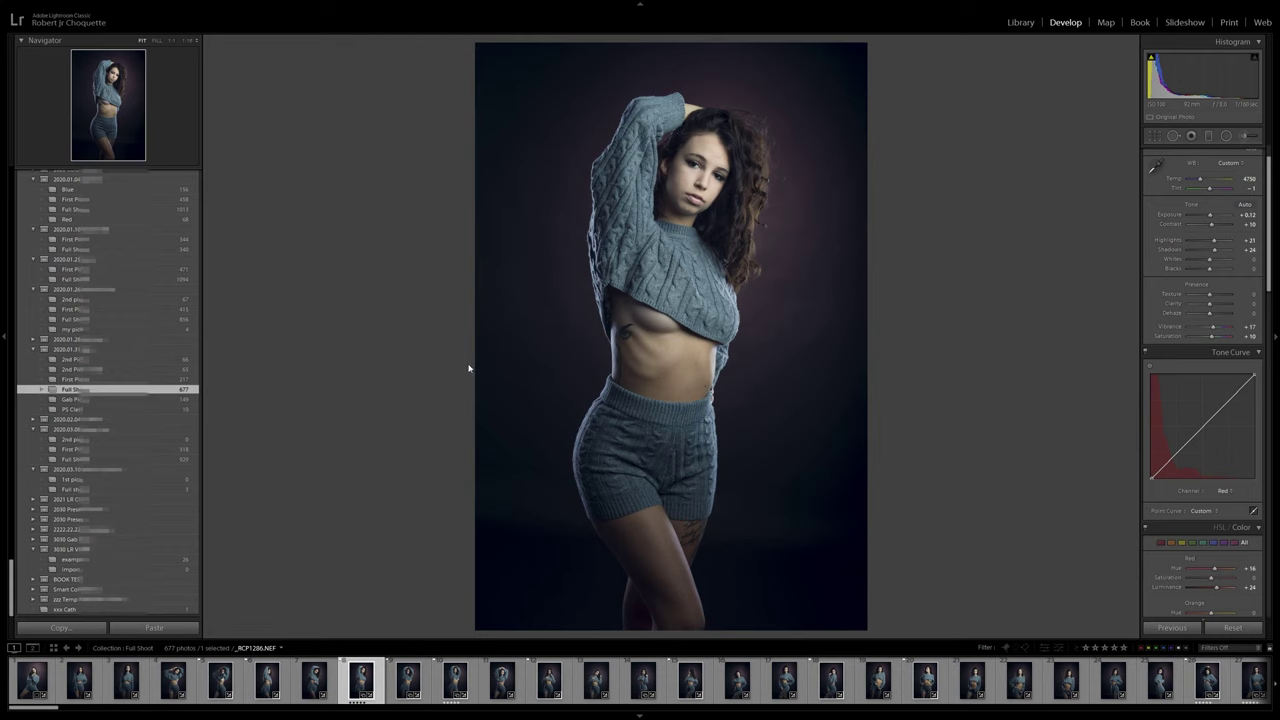
Go back to the Library module showing _RCP1286.NEF from Full Shoot.
mouse_move(11, 585)
mouse_down()
mouse_move(4, 212)
mouse_move(10, 432)
mouse_up()
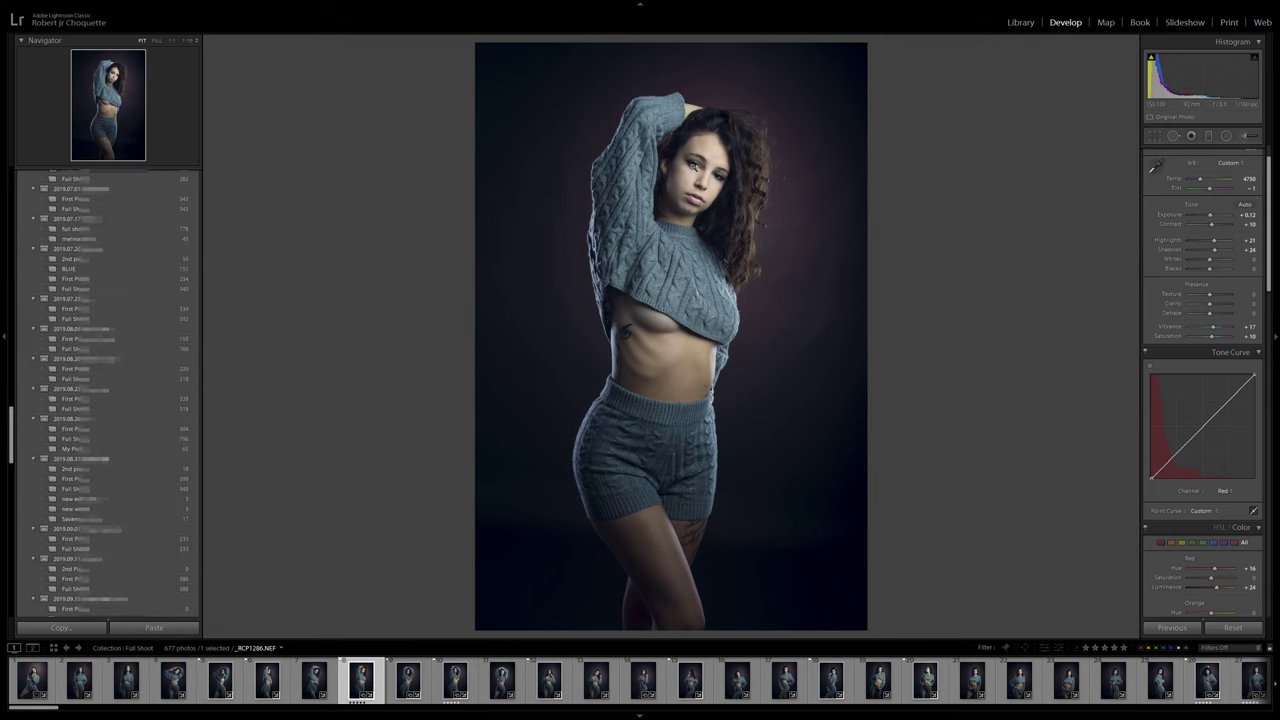
click(1019, 23)
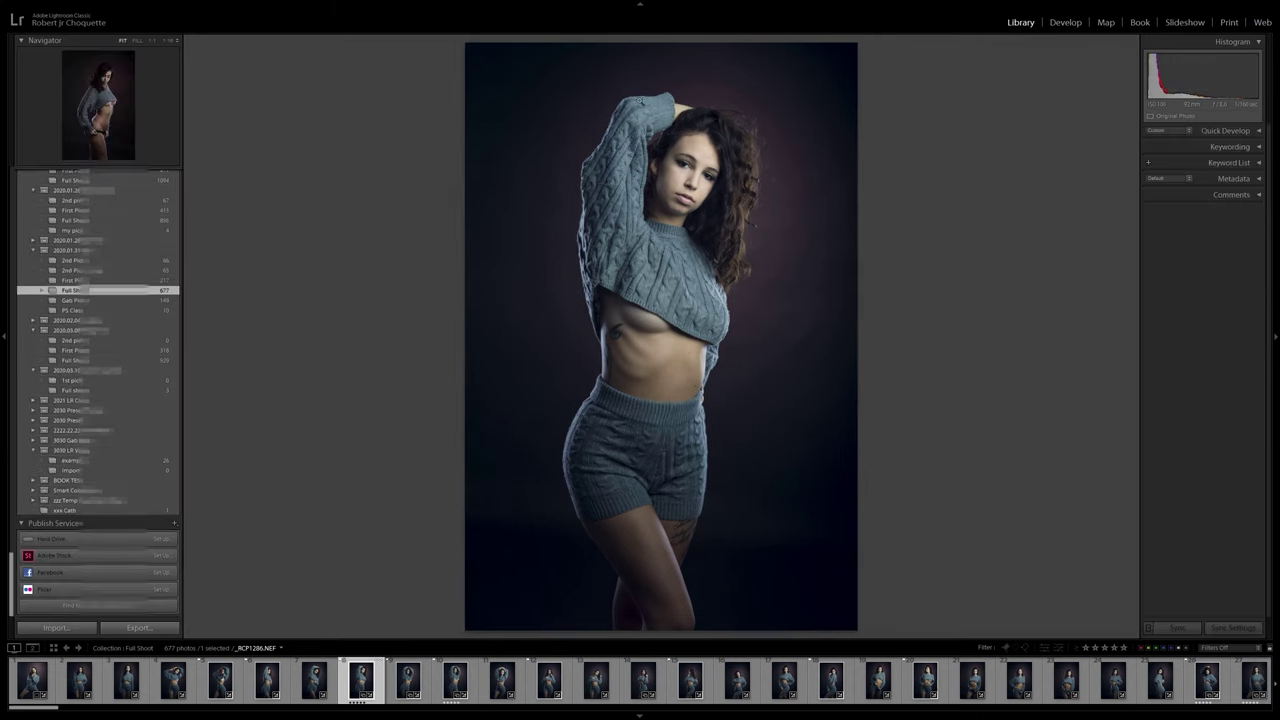
Open the 3-photo zzzz test folder on New Volume (D:) from the Folders panel.
mouse_move(8, 585)
mouse_down()
mouse_move(2, 196)
mouse_move(11, 212)
mouse_up()
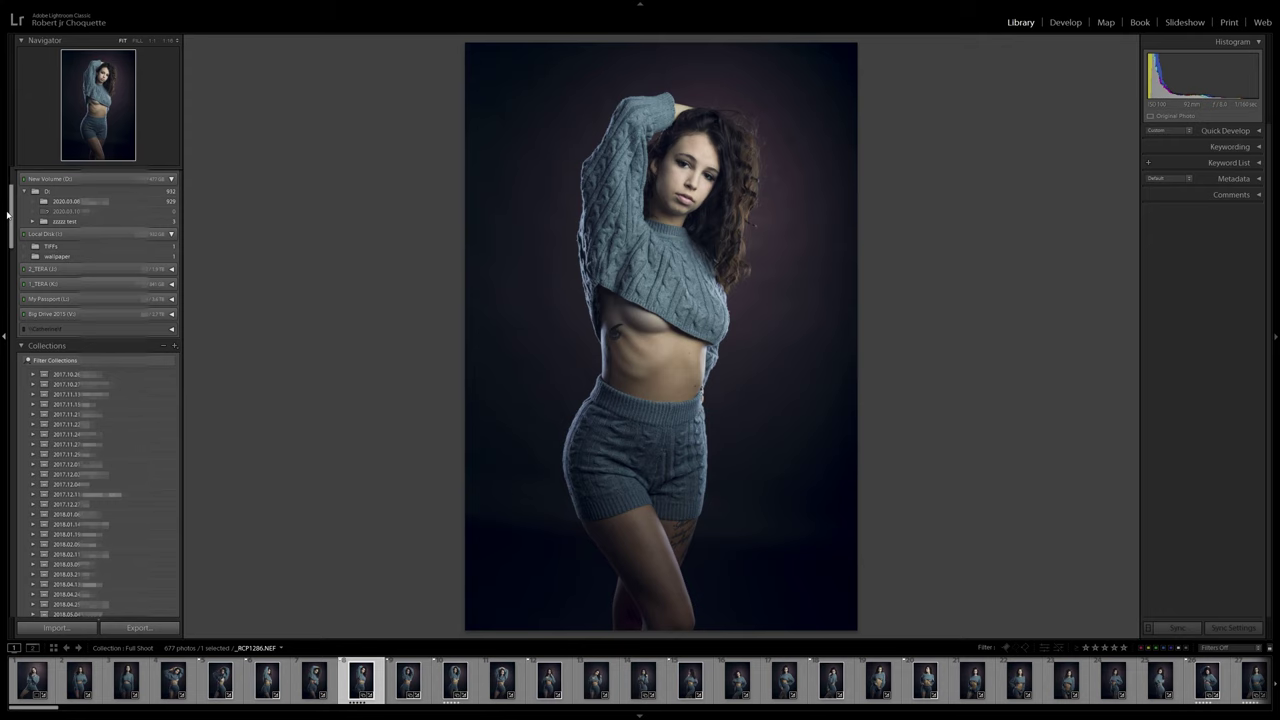
scroll(12, 217, down, 1)
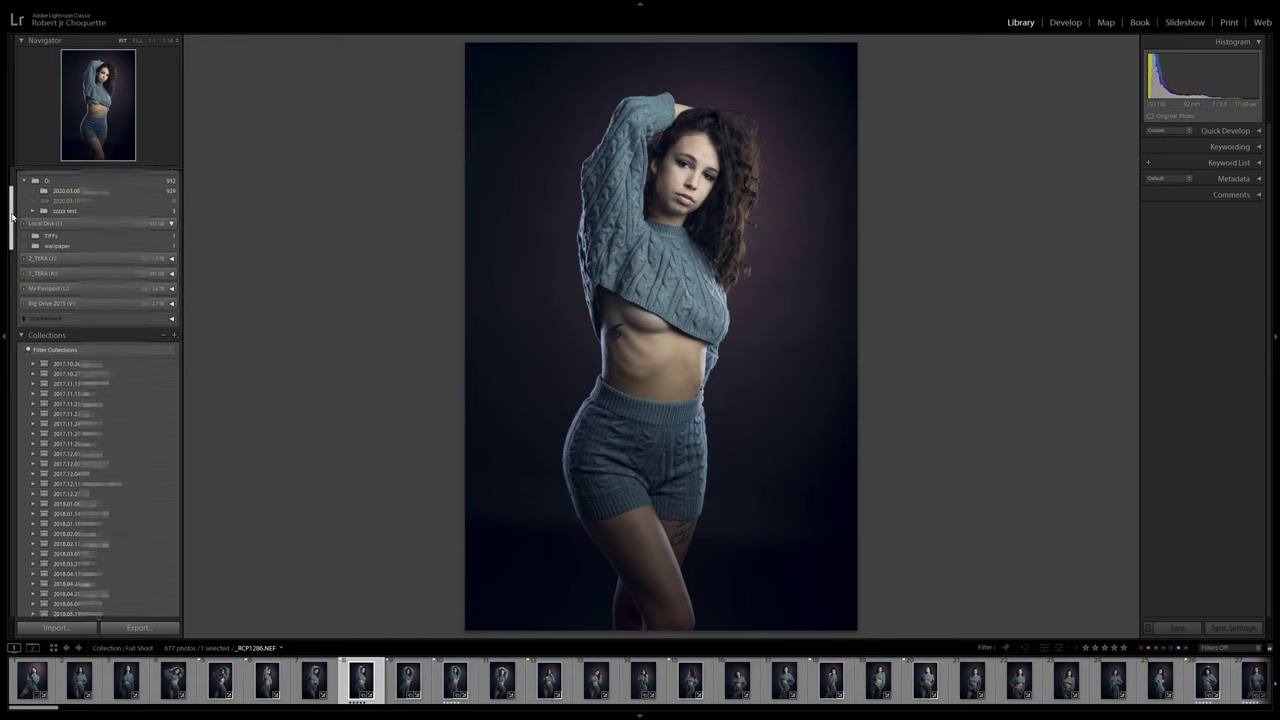
drag(12, 217, 11, 199)
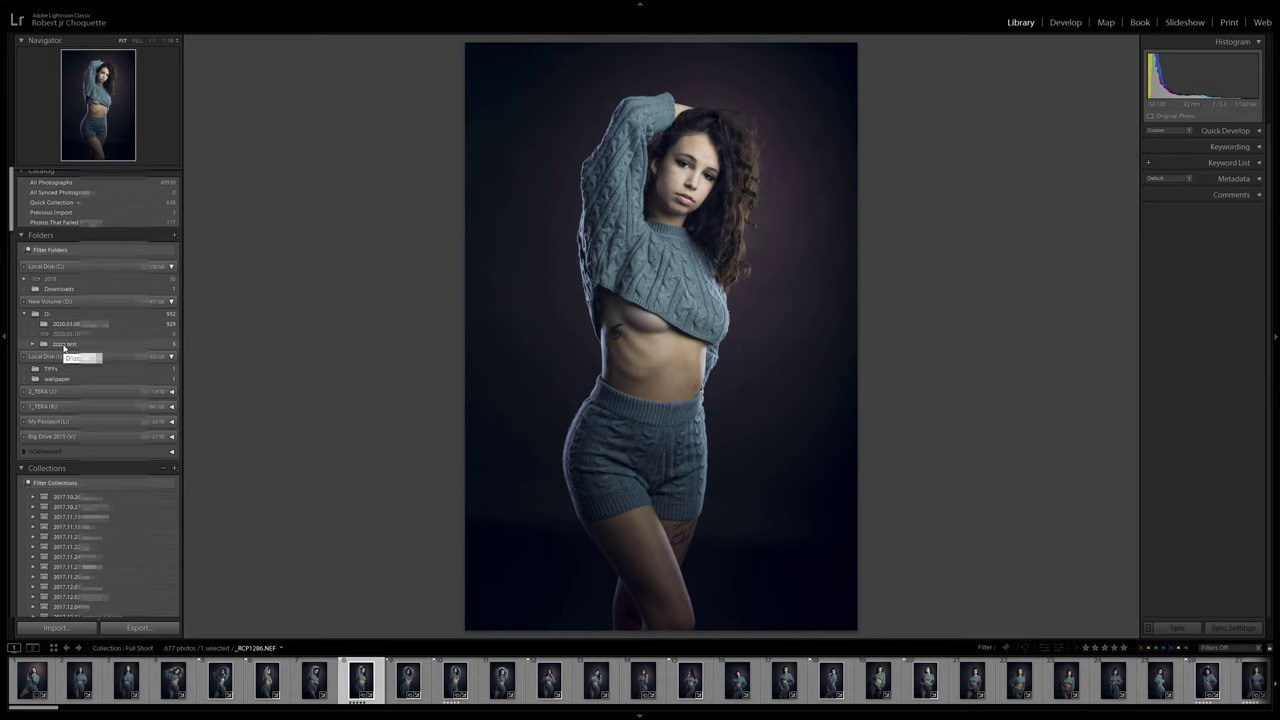
click(64, 346)
In Grid view, select all three test photos in Full shoot and remove them from the collection.
drag(12, 190, 20, 585)
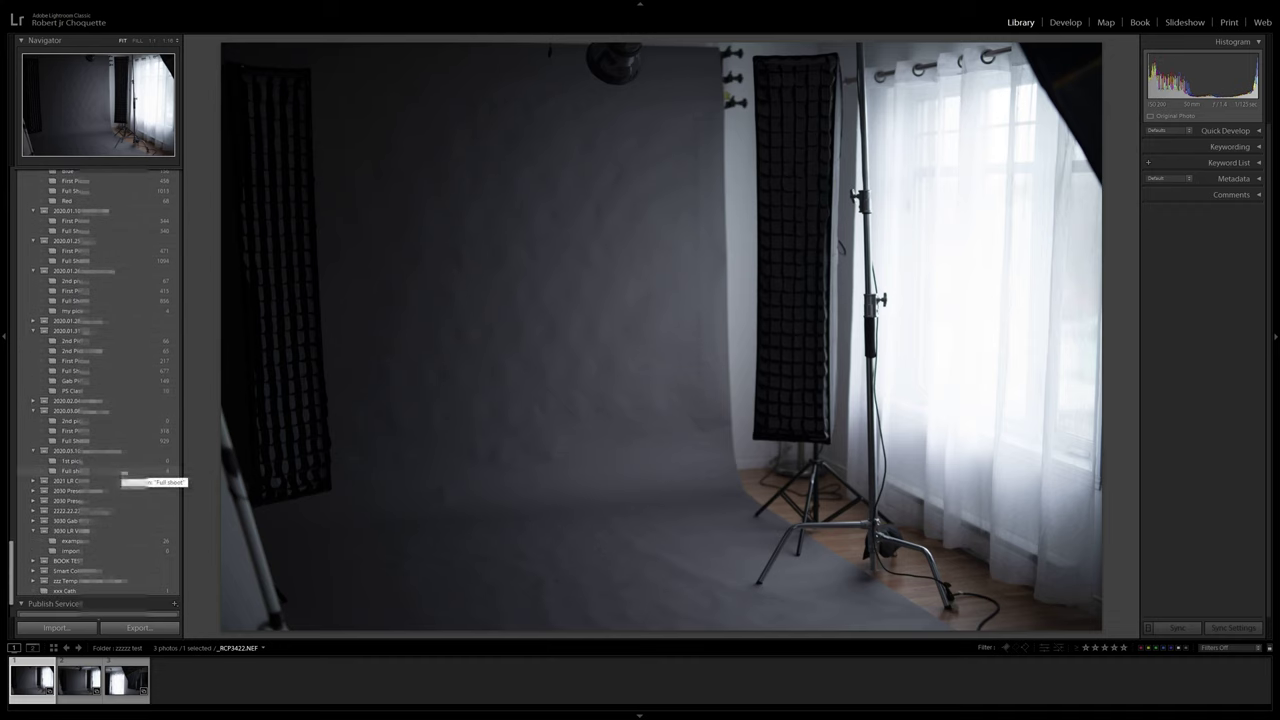
click(118, 471)
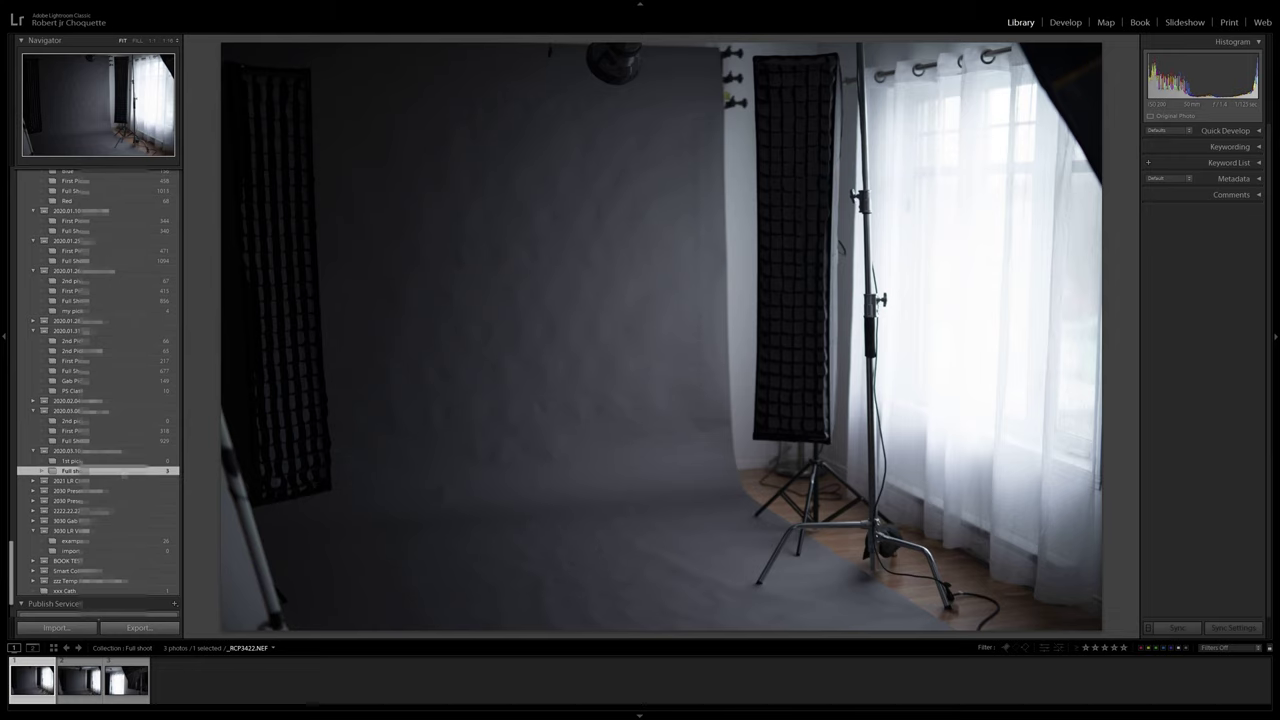
key(g)
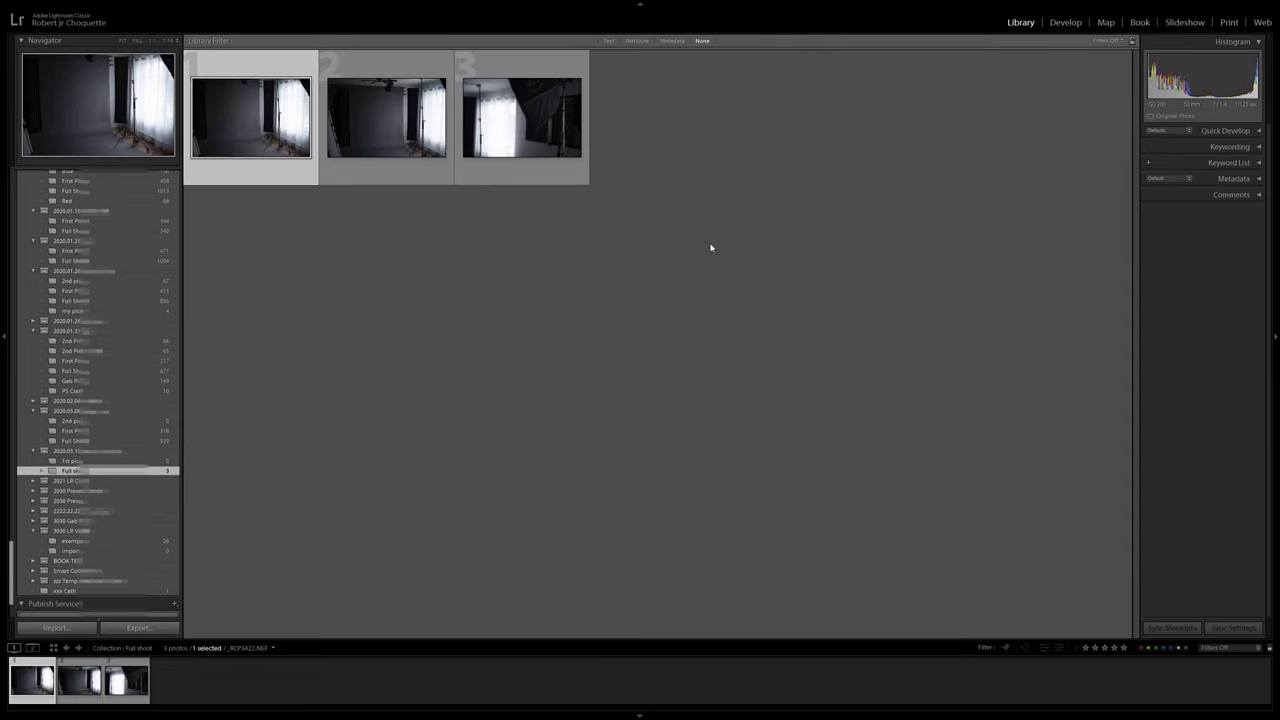
click(688, 250)
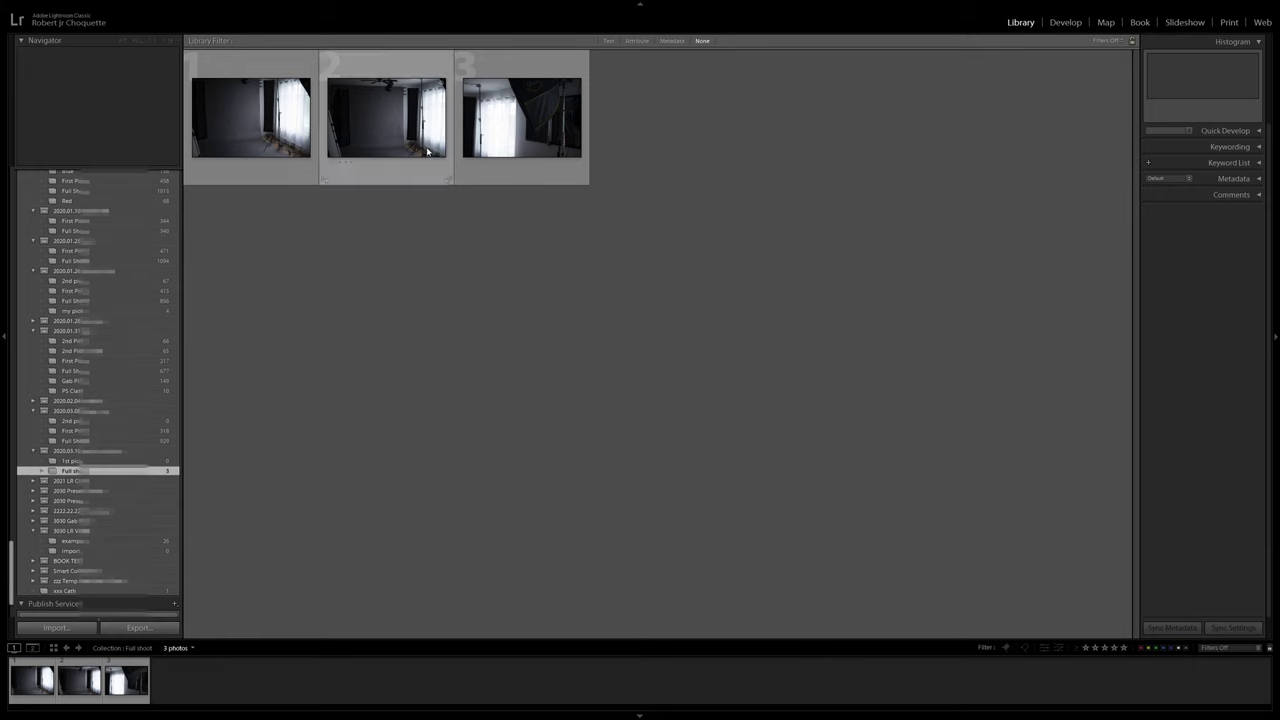
click(307, 113)
key(ctrl+a)
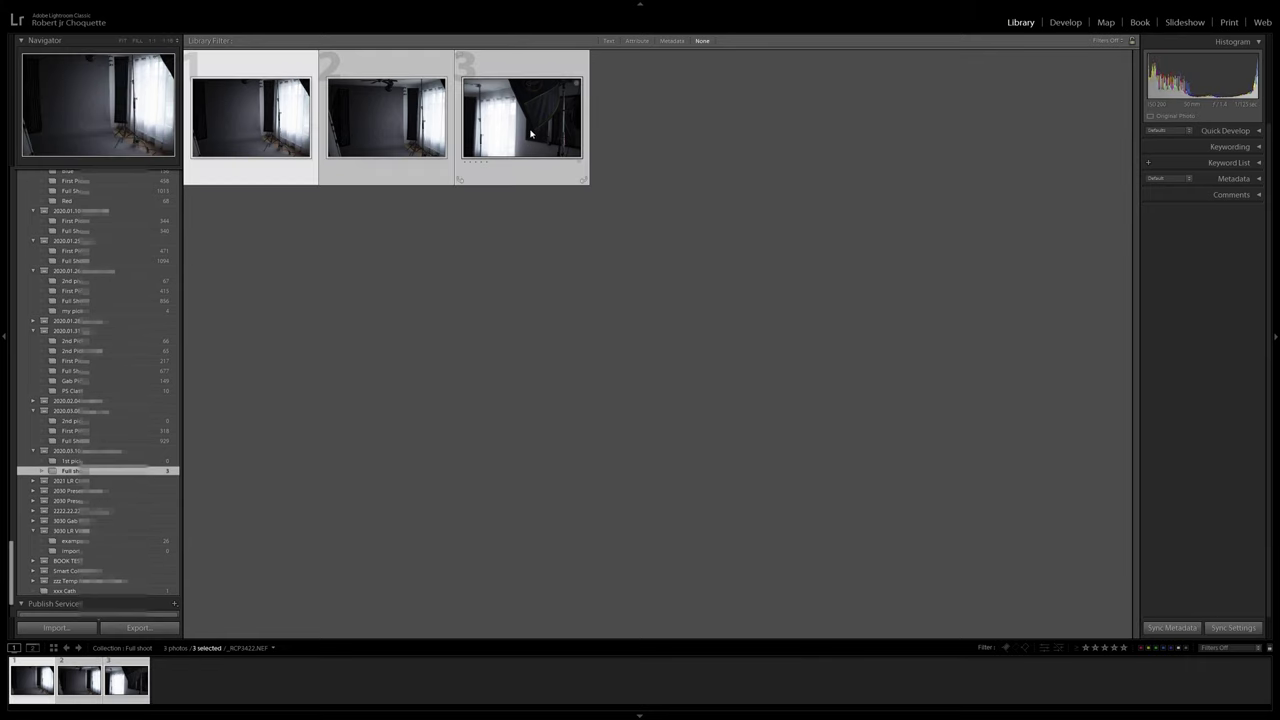
right_click(533, 133)
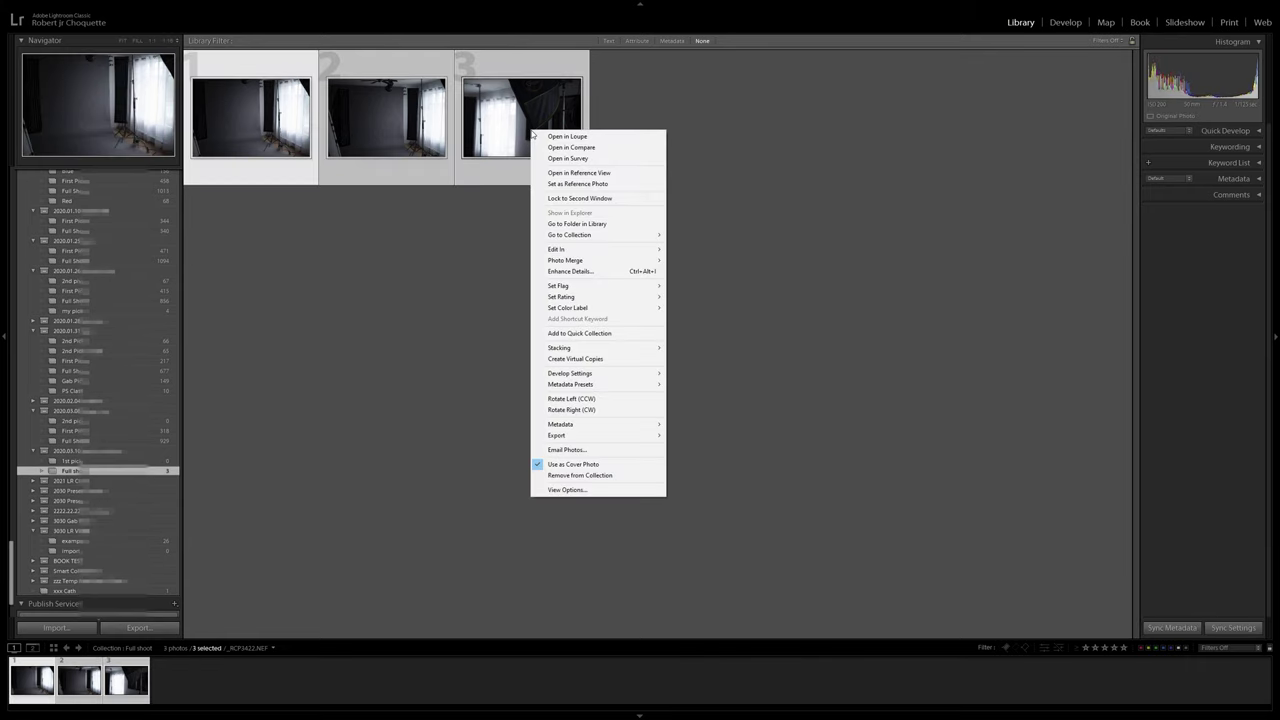
click(578, 476)
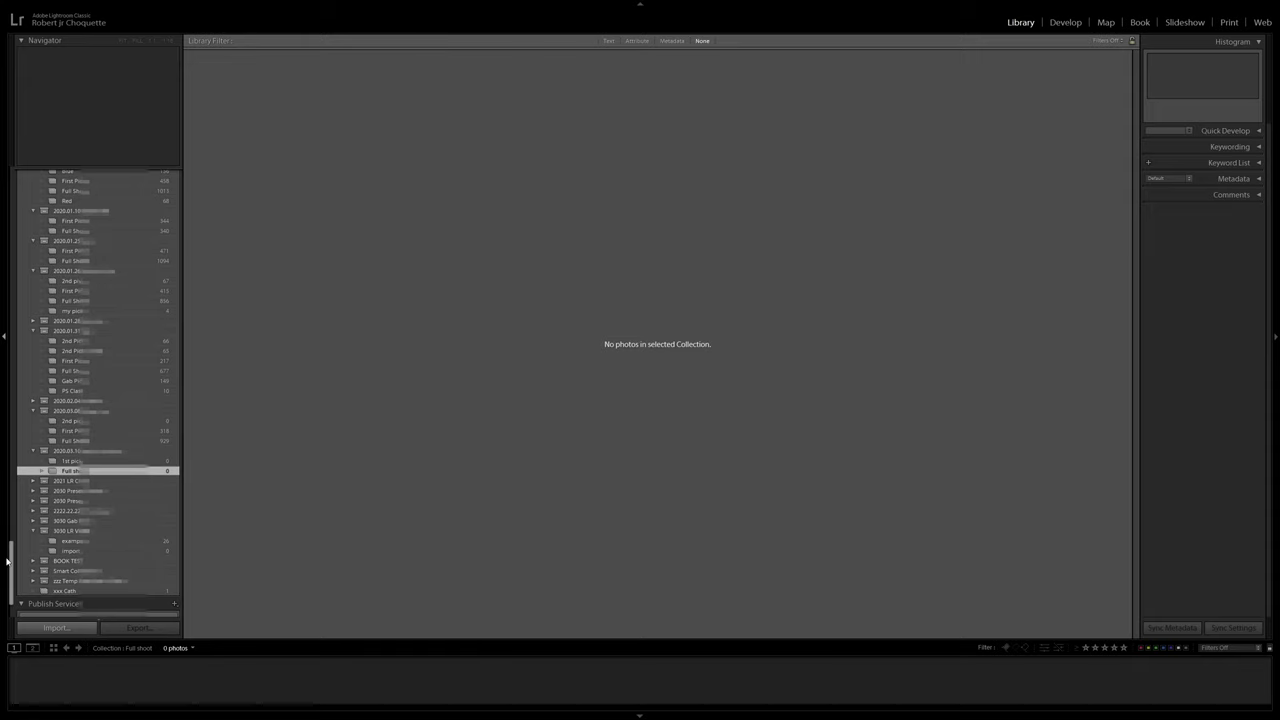
drag(13, 563, 15, 192)
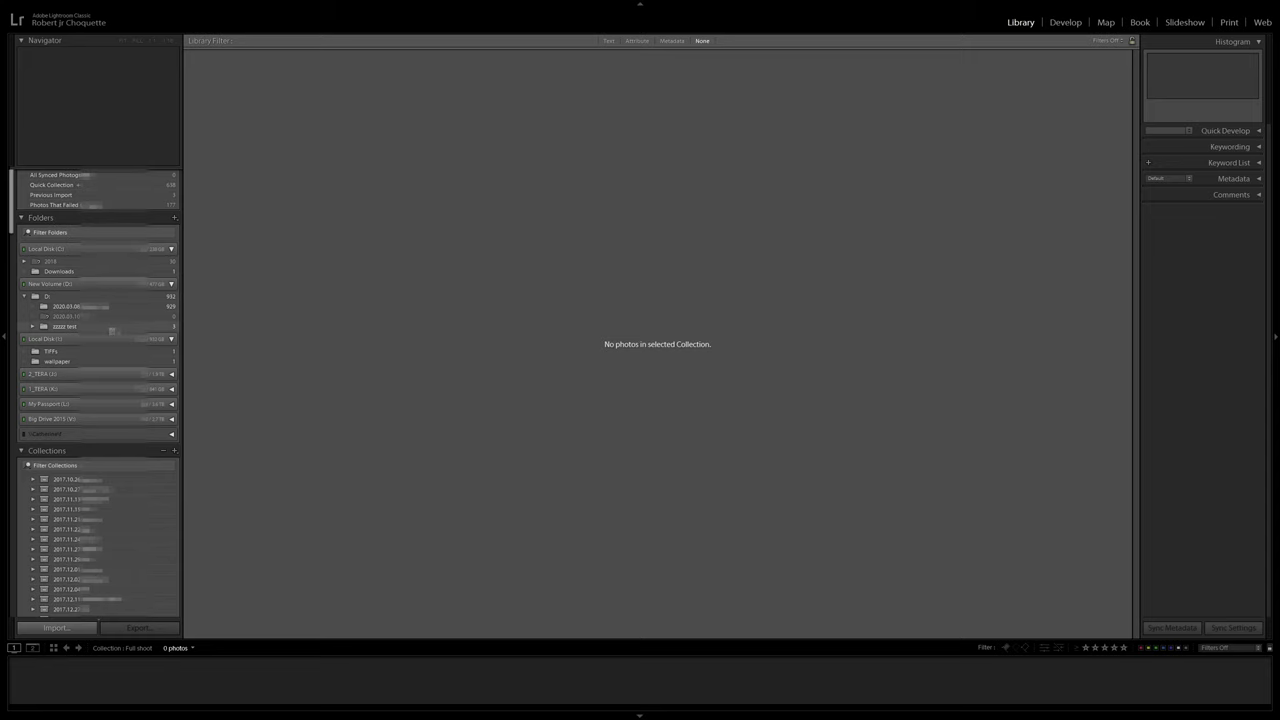
Select all three photos in the zzzzz test folder, start Remove Photos, then cancel the confirmation.
click(110, 328)
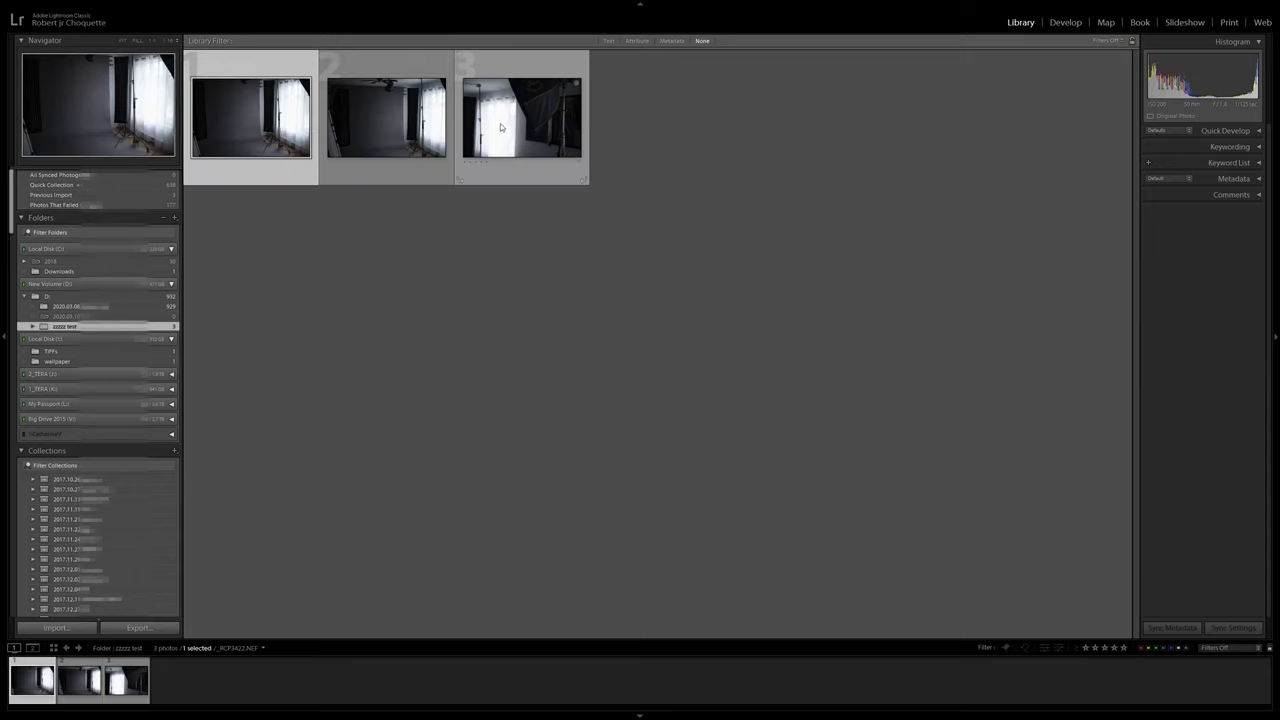
key(ctrl+a)
right_click(509, 125)
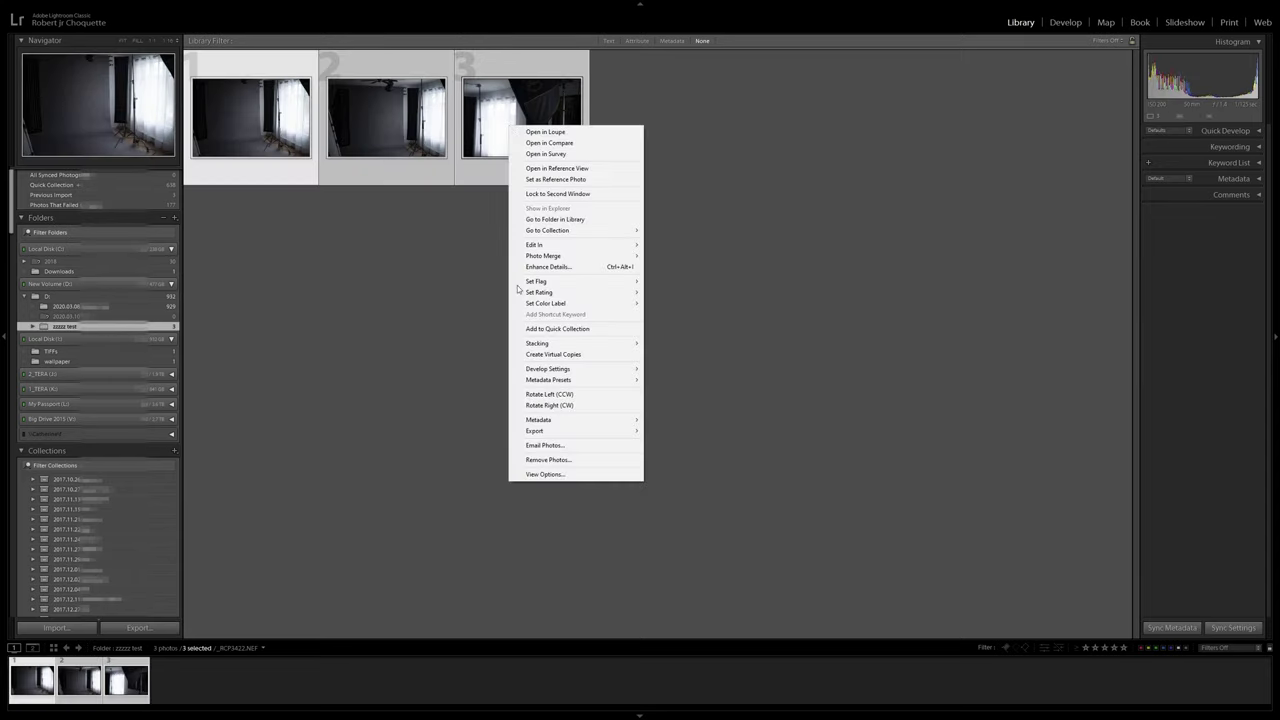
click(550, 460)
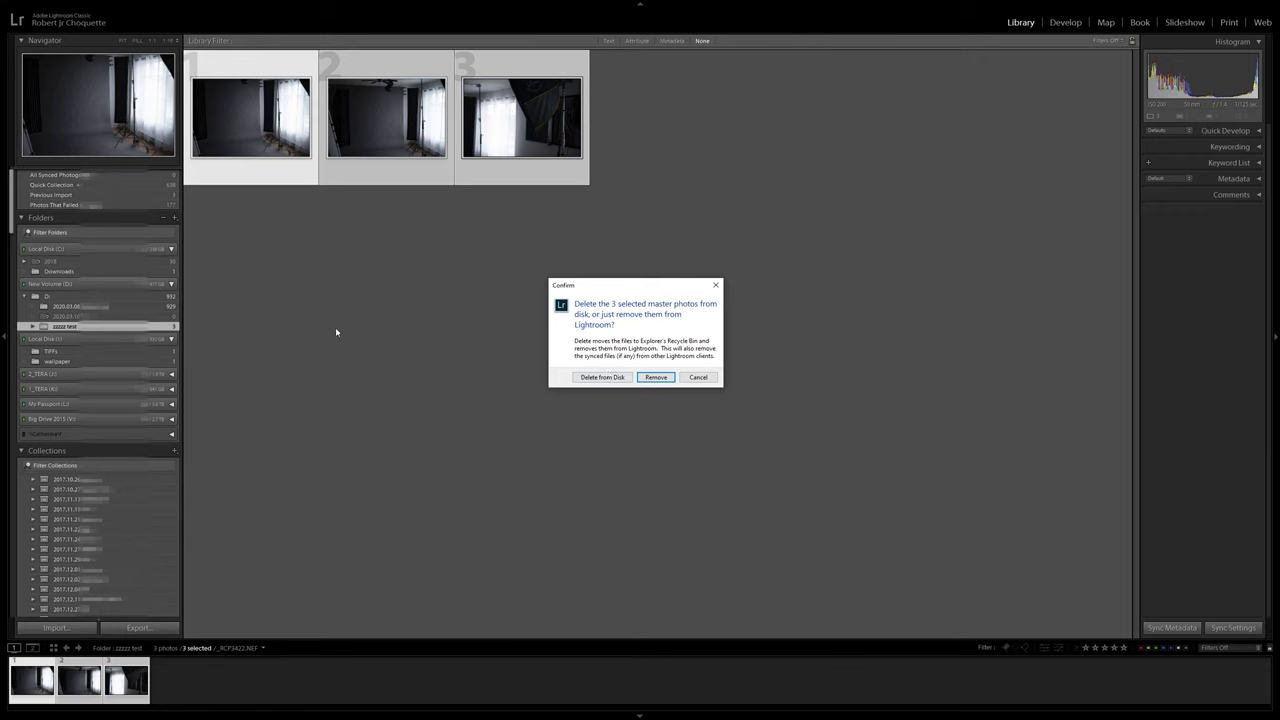
click(700, 378)
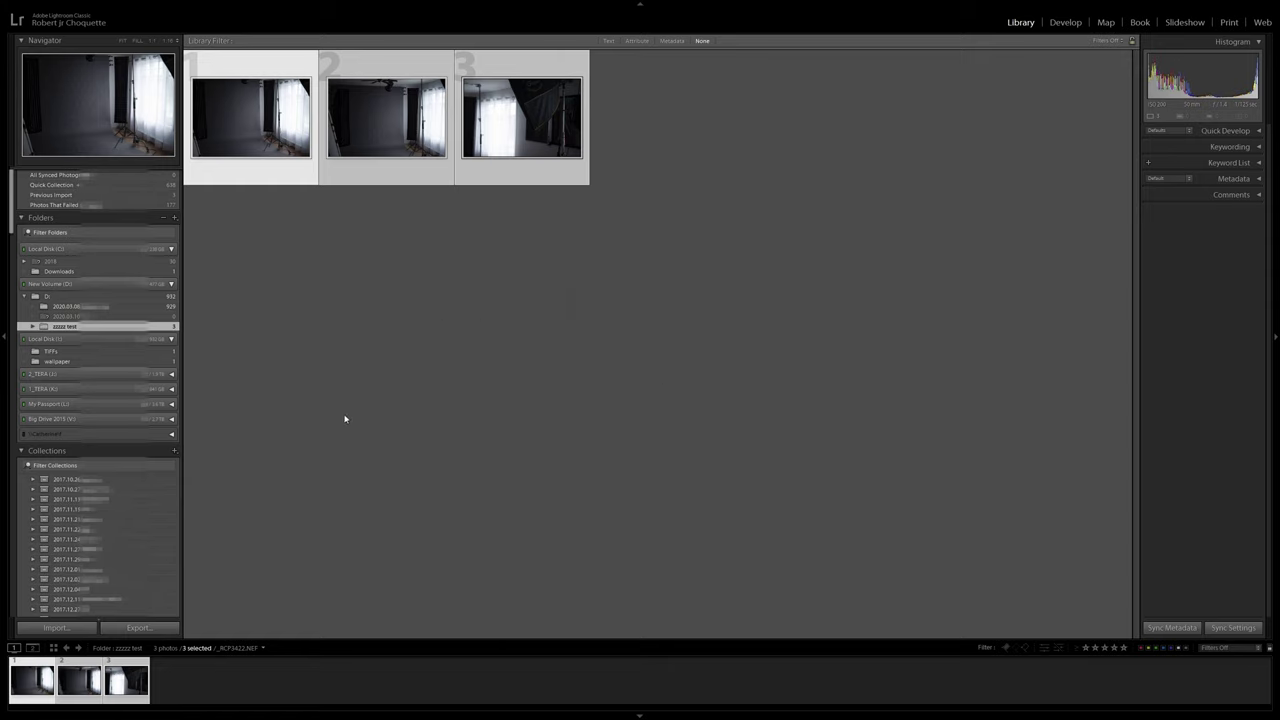
scroll(158, 513, down, 5)
scroll(120, 500, down, 5)
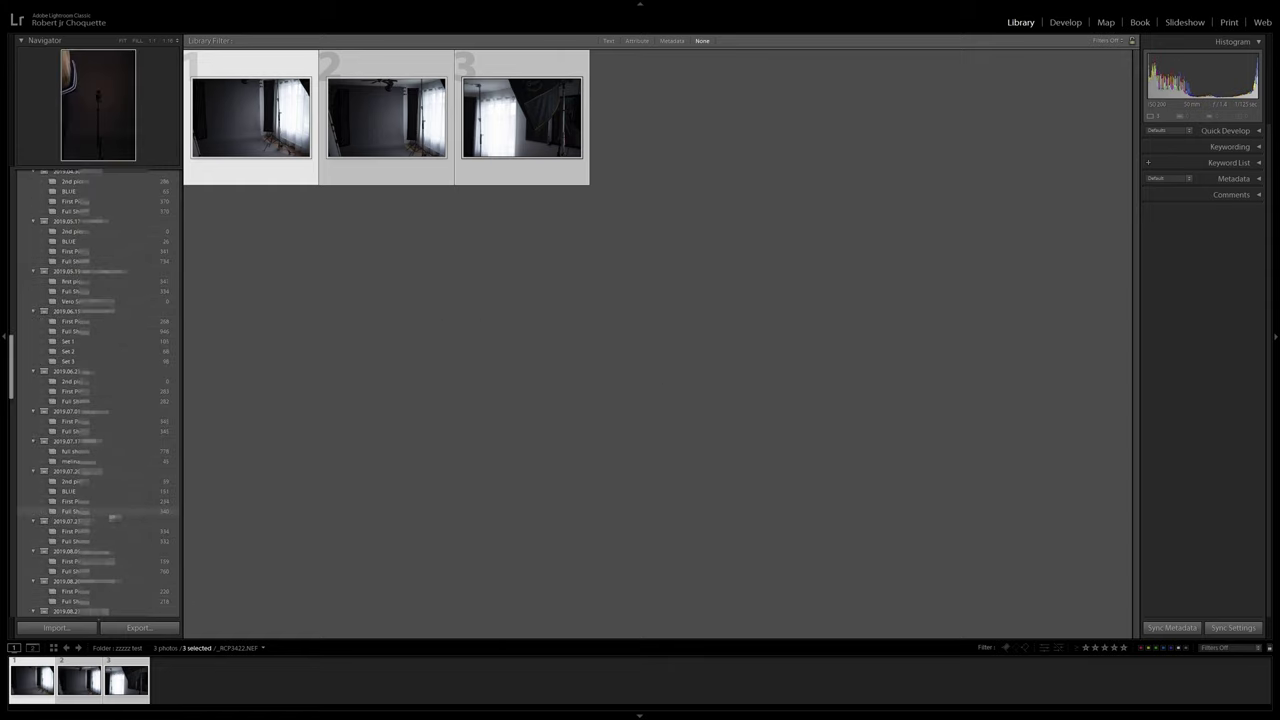
scroll(117, 490, down, 5)
scroll(117, 490, down, 5)
scroll(117, 490, down, 5)
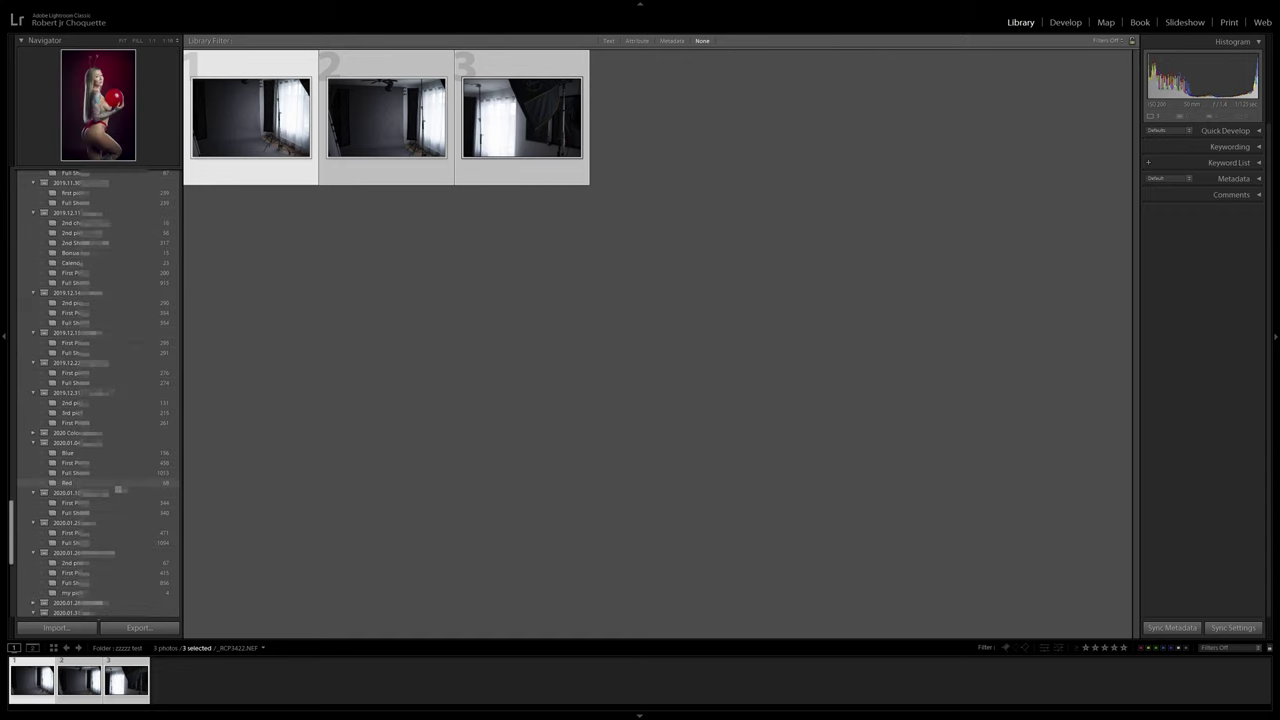
scroll(128, 491, down, 5)
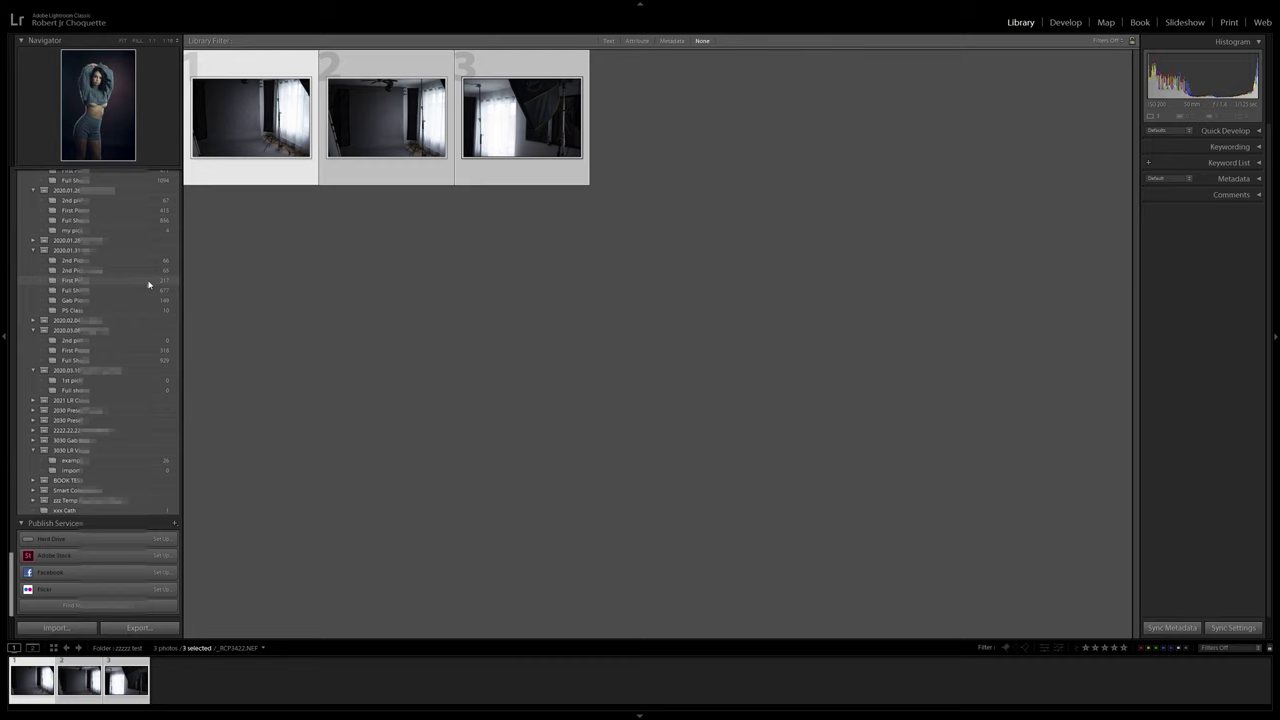
drag(12, 556, 14, 190)
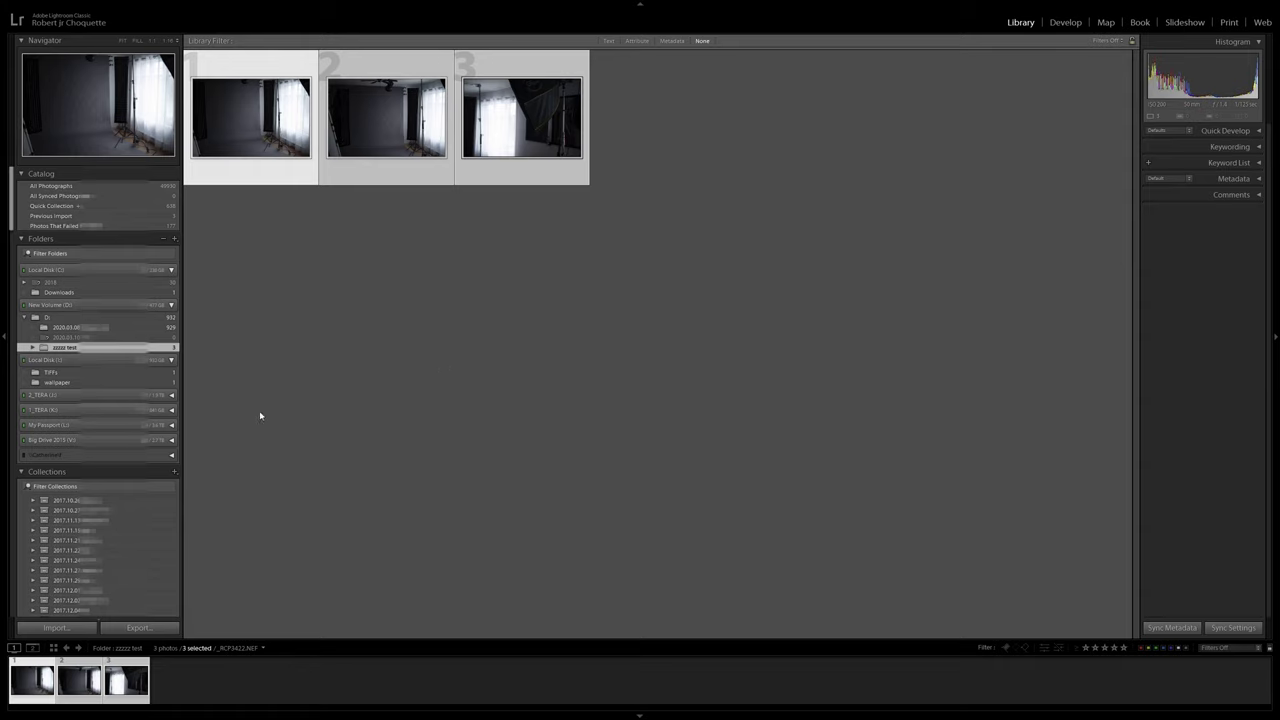
scroll(128, 528, down, 10)
scroll(148, 531, down, 5)
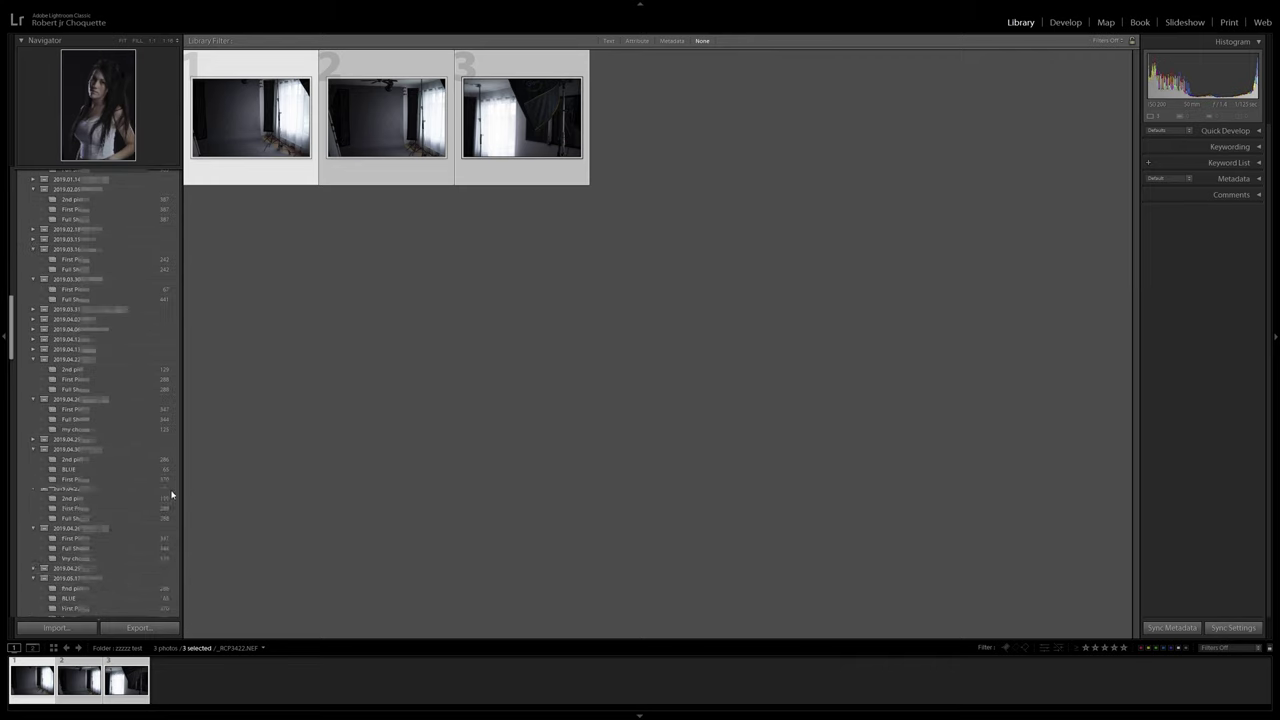
scroll(155, 497, down, 5)
scroll(152, 478, down, 5)
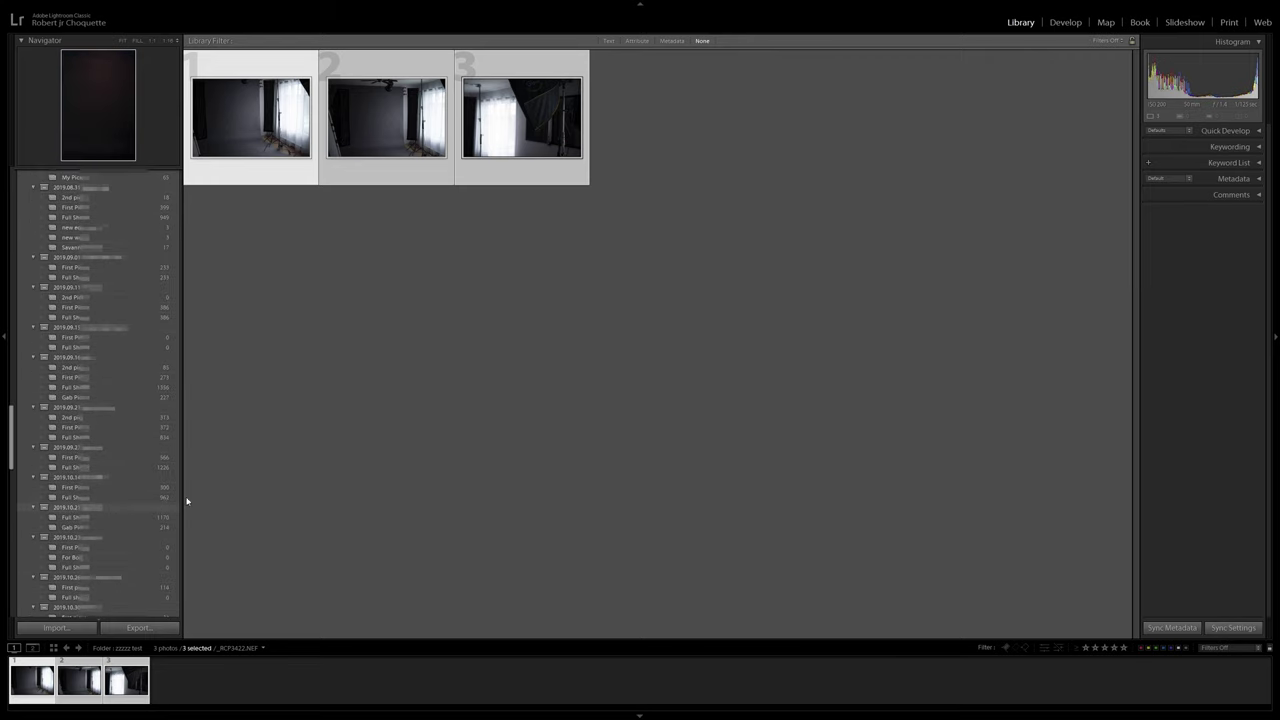
scroll(155, 495, down, 5)
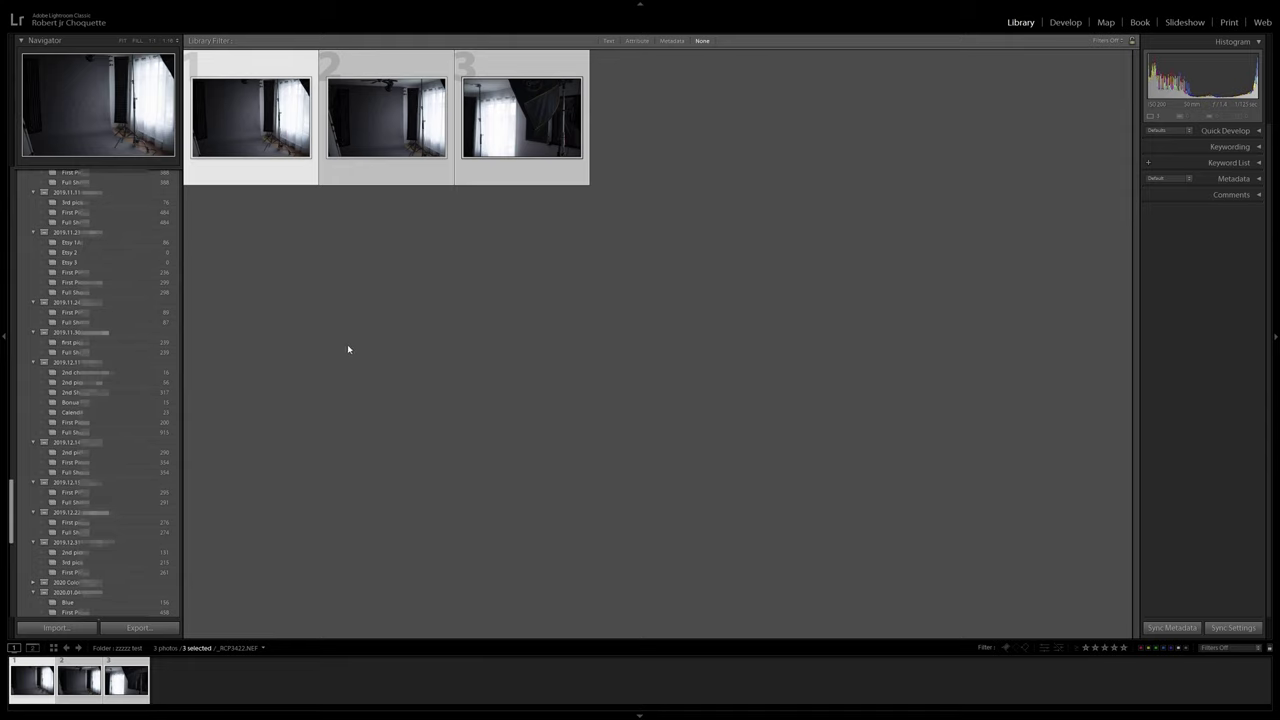
drag(10, 515, 10, 190)
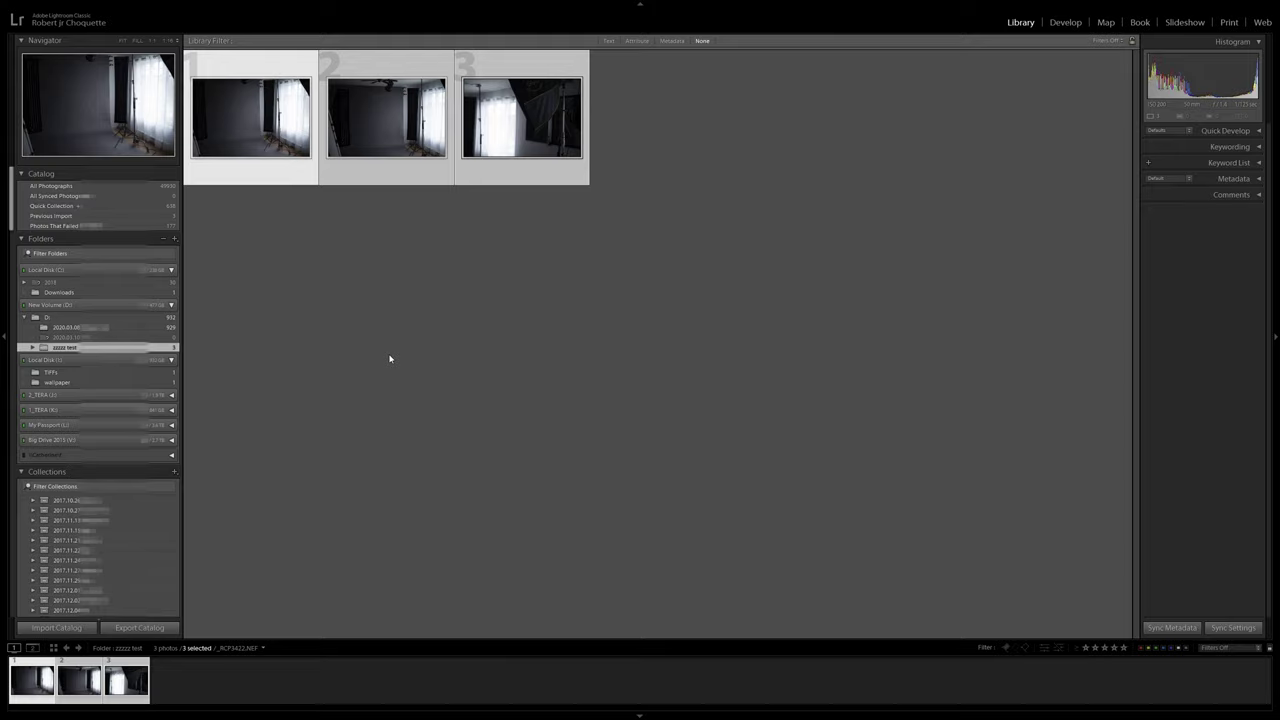
Switch to File Explorer at D:\zzzzz test, showing its single 2020.03.10 Test subfolder.
key(alt+Tab)
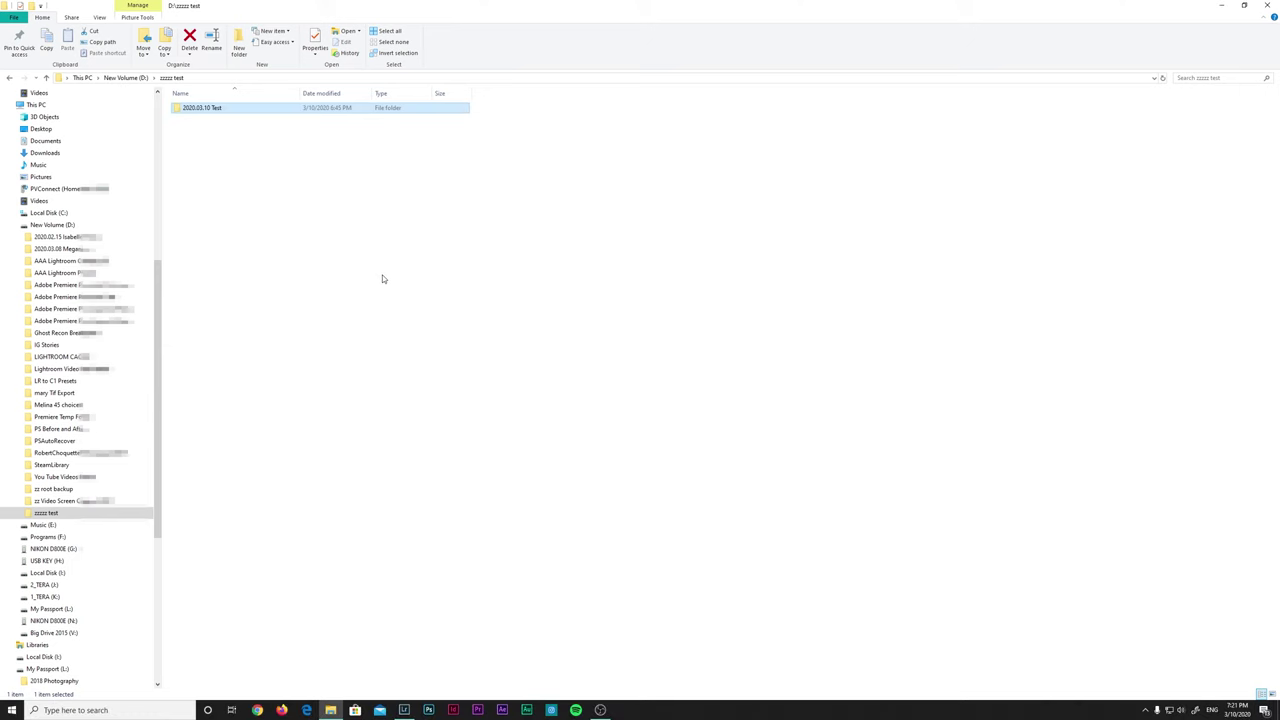
click(415, 278)
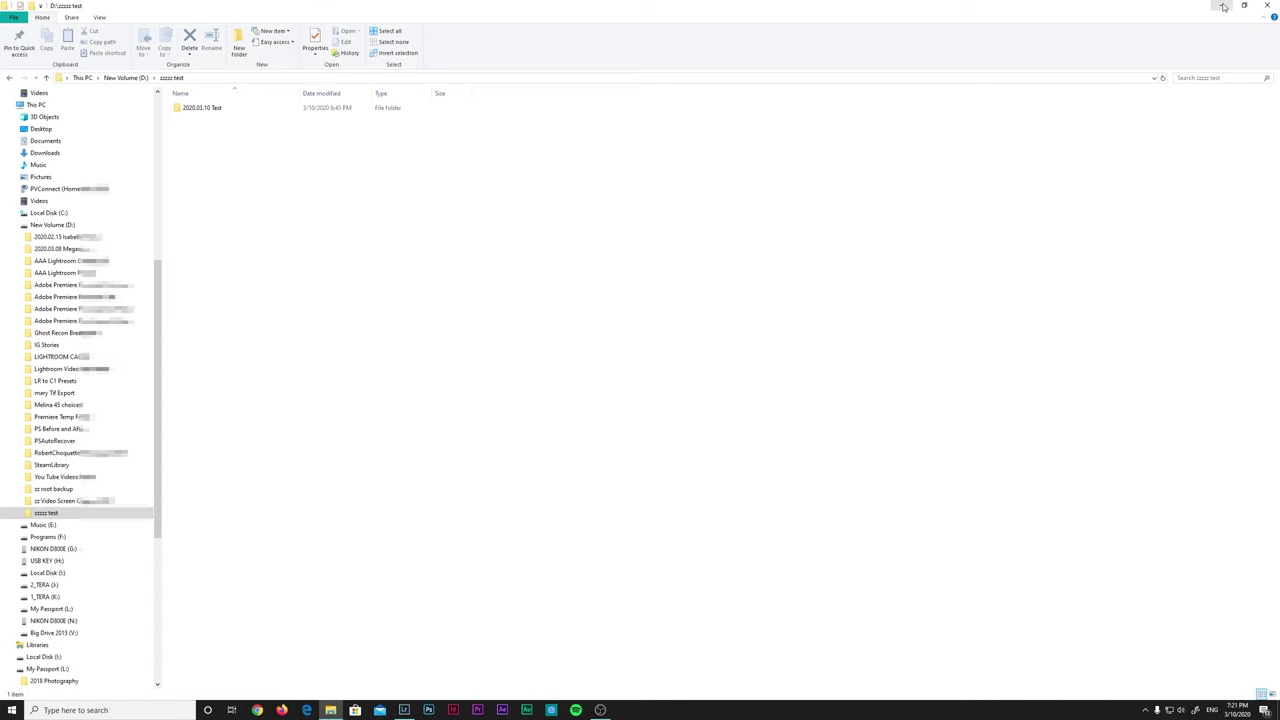
Minimize File Explorer and switch Lightroom to the Develop module.
click(1223, 6)
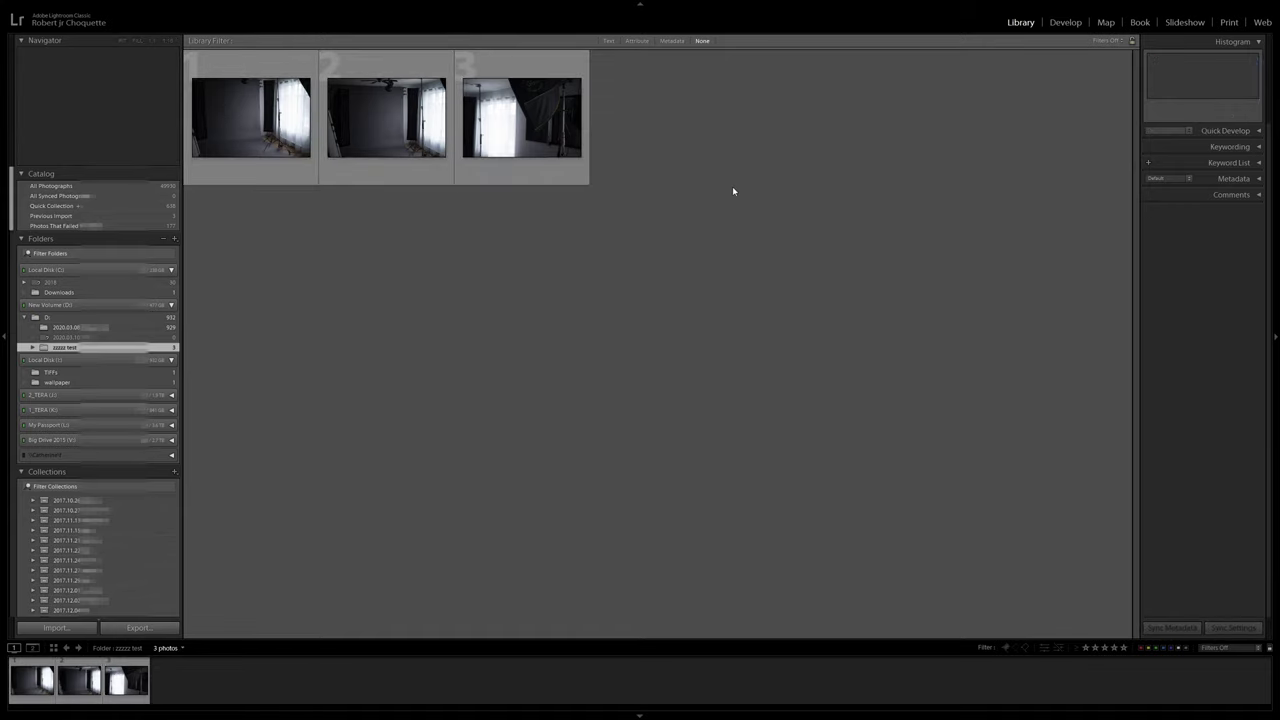
click(1063, 23)
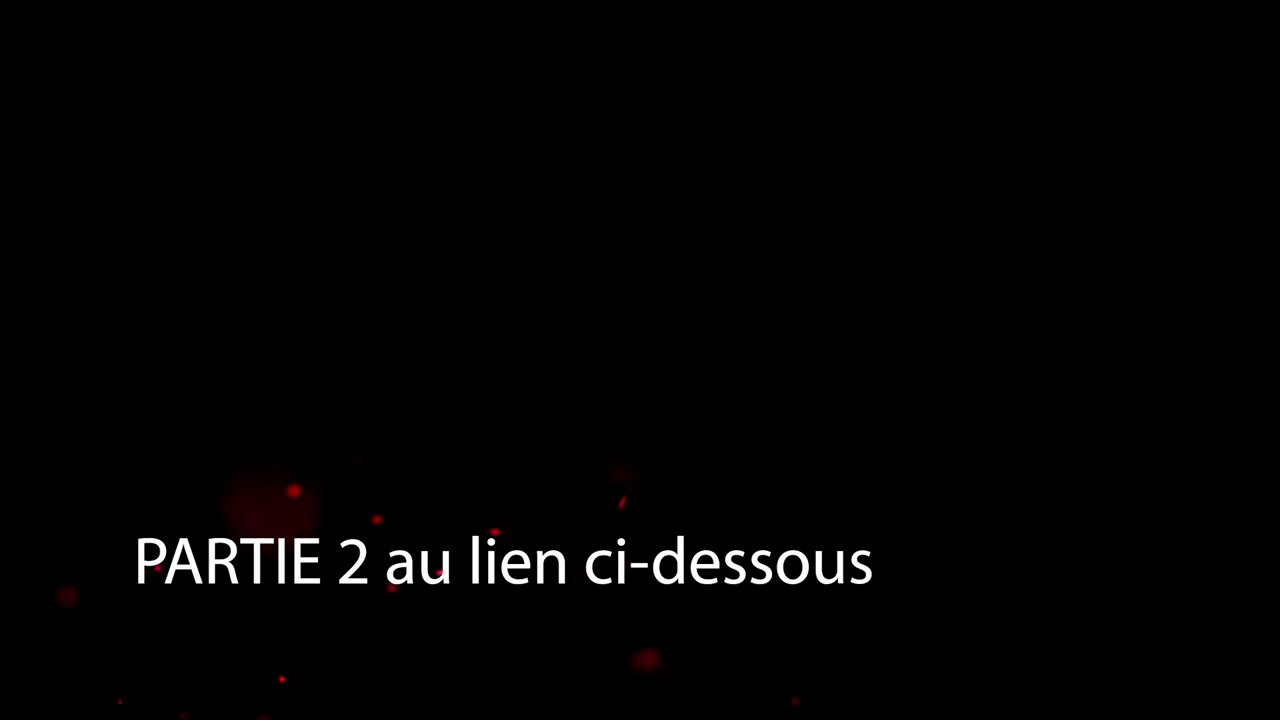